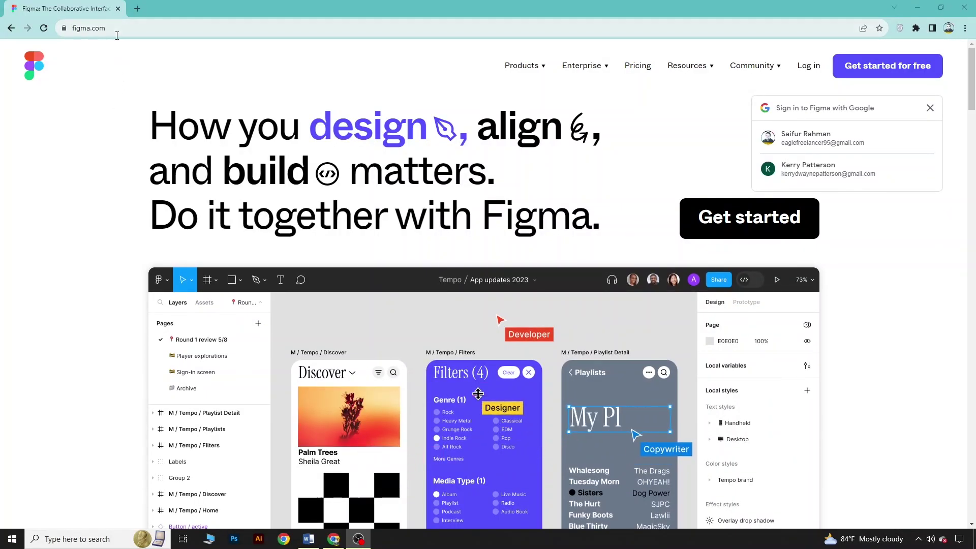
Sign up for Figma with a Google account and reach the Recents file browser
{"action": "left_click", "coordinate": [74, 30]}
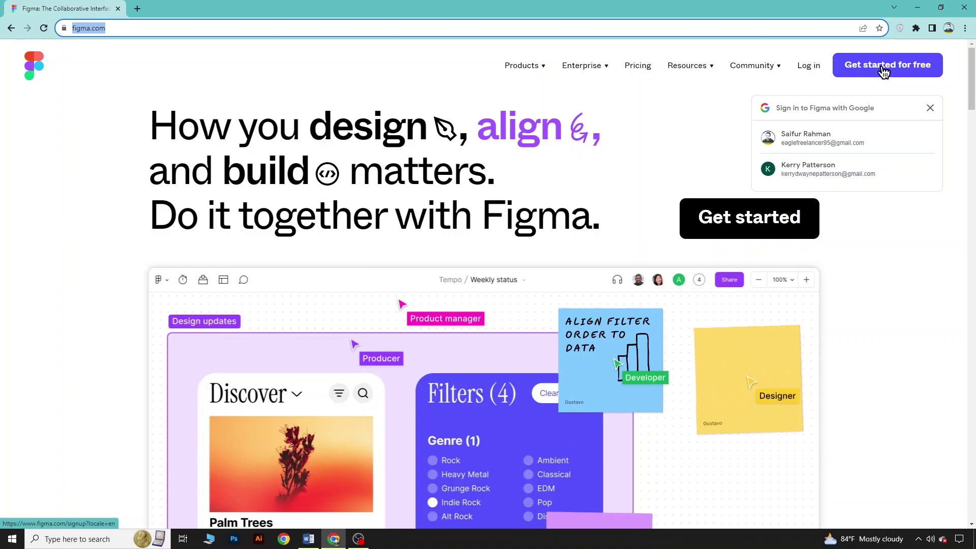
{"action": "left_click", "coordinate": [883, 72]}
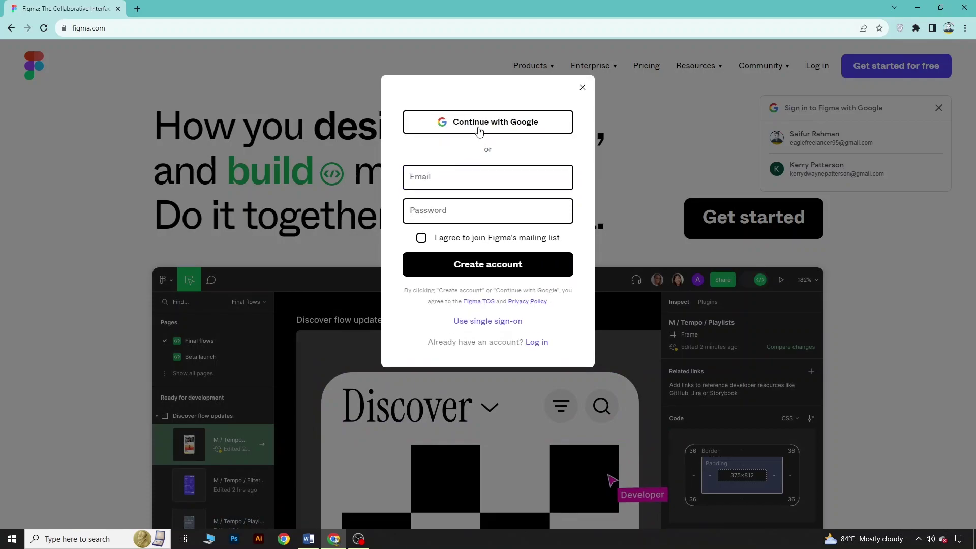
{"action": "left_click", "coordinate": [478, 131]}
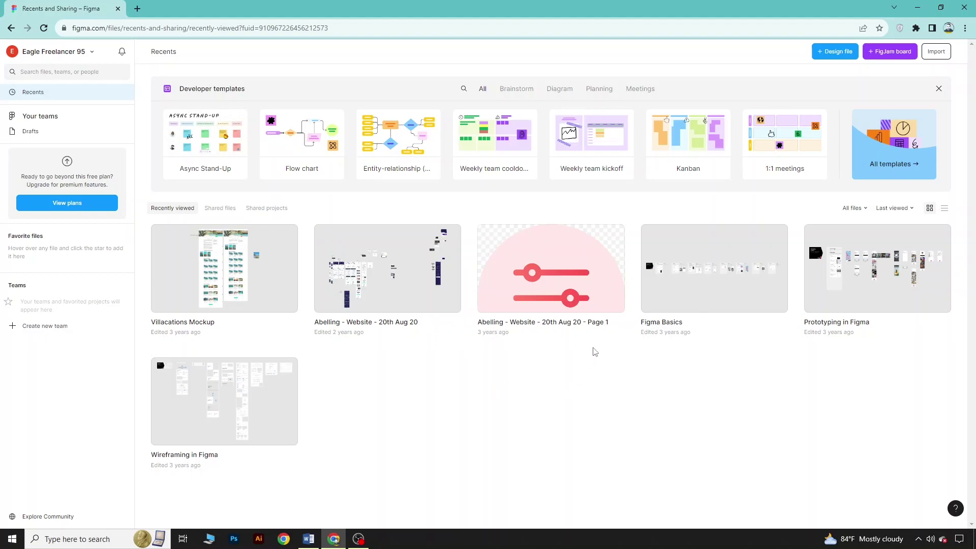
Create a new blank design file and dismiss the quick tour offer
{"action": "left_click", "coordinate": [838, 57]}
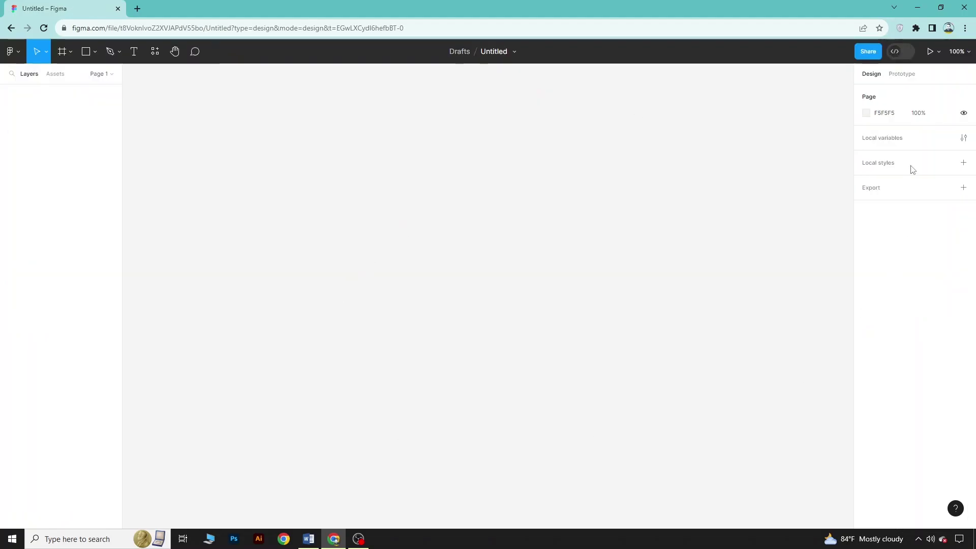
{"action": "left_click", "coordinate": [920, 453]}
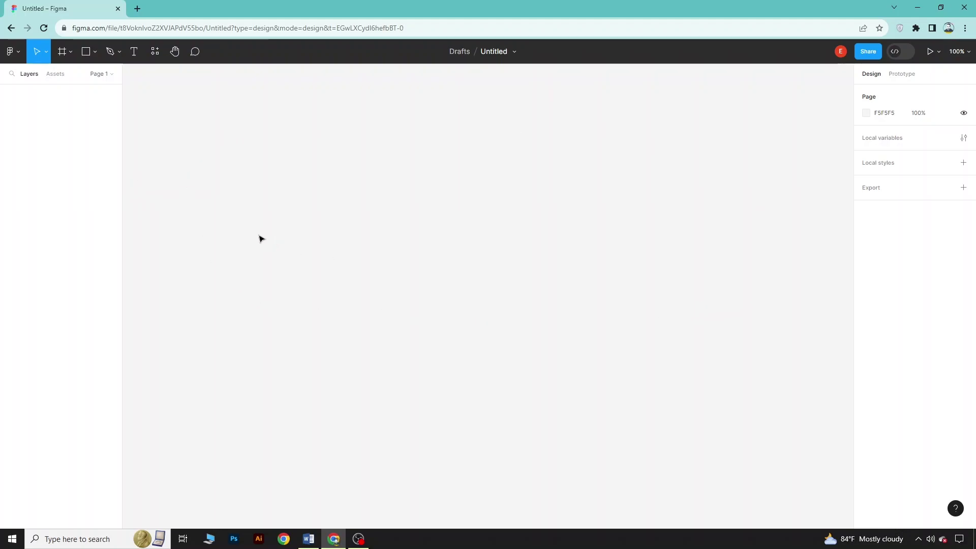
Add a 1440×1024 Desktop preset frame to the canvas
{"action": "left_click", "coordinate": [69, 53]}
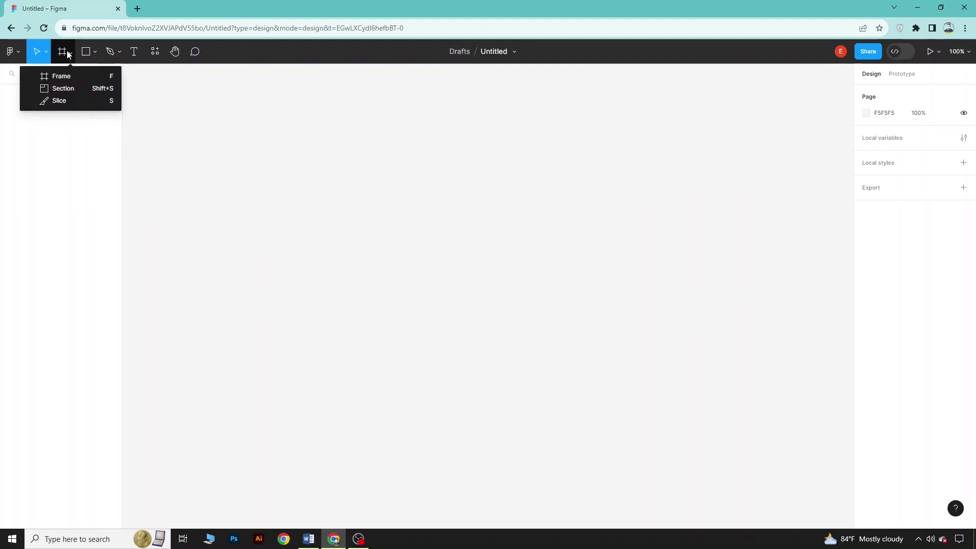
{"action": "left_click", "coordinate": [68, 79]}
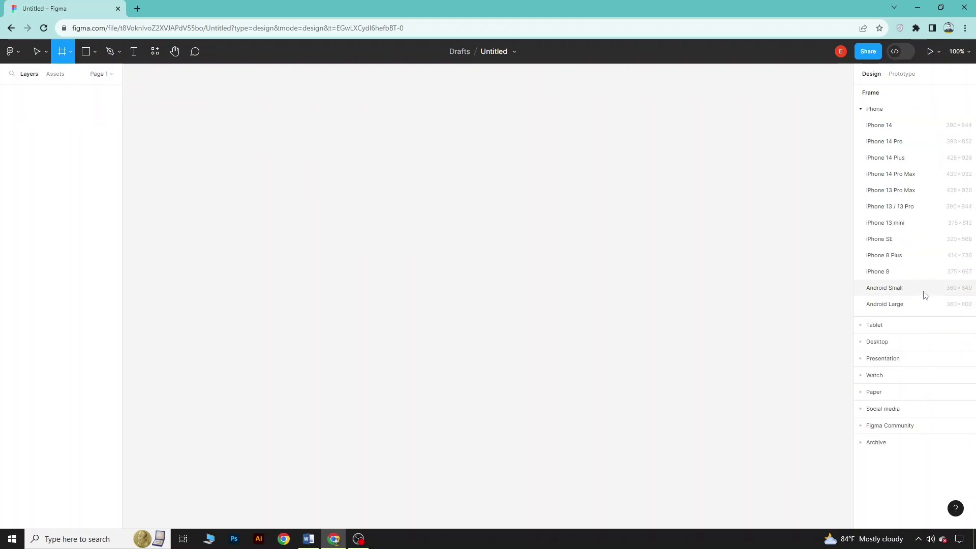
{"action": "left_click", "coordinate": [866, 341]}
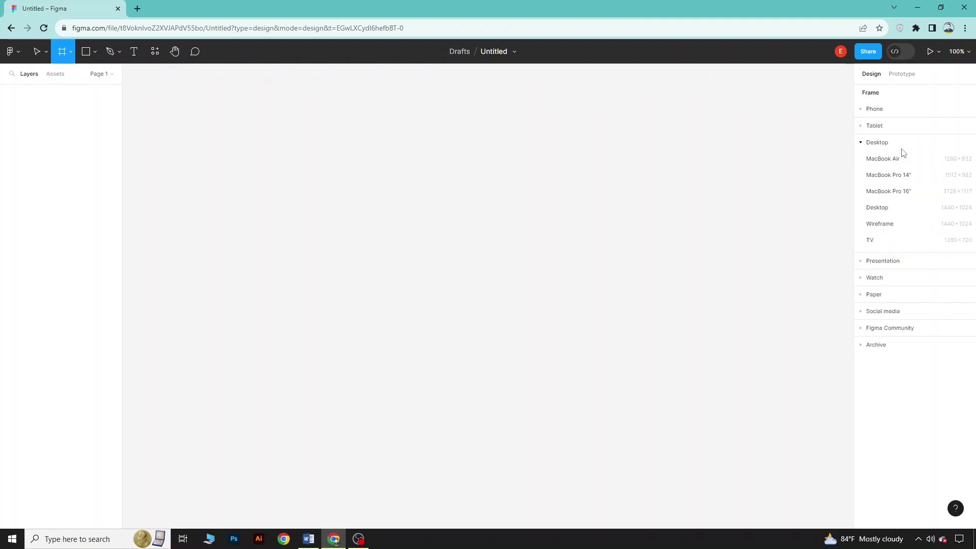
{"action": "left_click", "coordinate": [899, 208]}
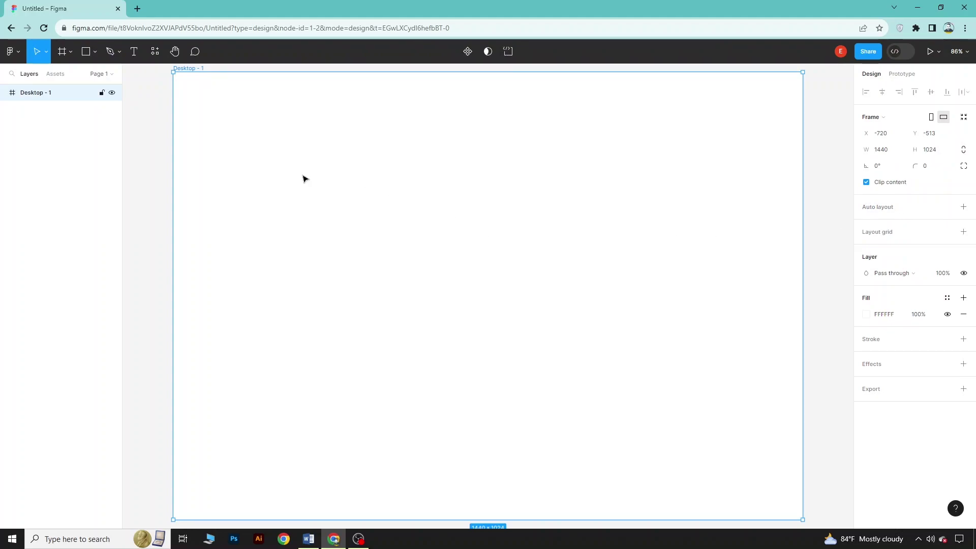
{"action": "left_click", "coordinate": [86, 53]}
Draw a 1007×705 rectangle at the frame's top-left and fill it dark grey 3D3D3D
{"action": "left_click", "coordinate": [95, 52]}
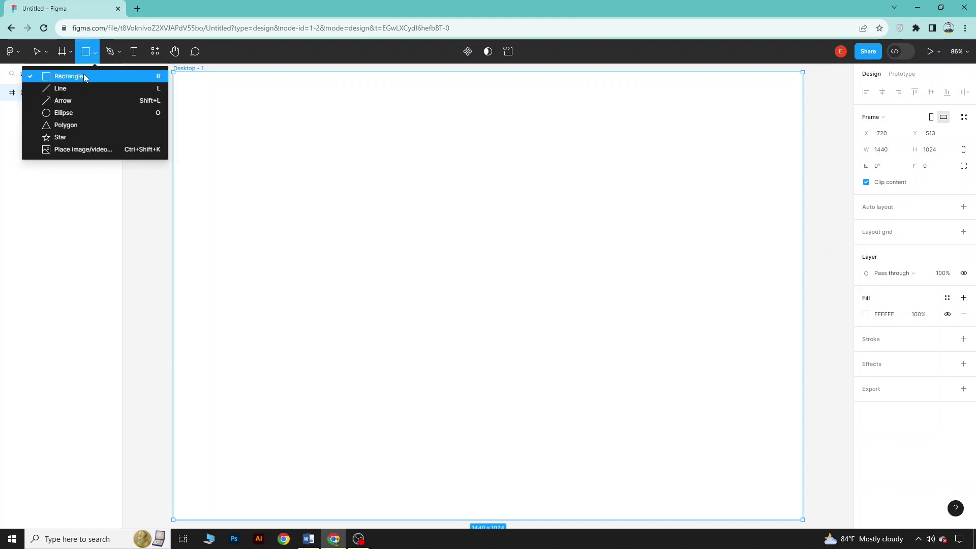
{"action": "left_click", "coordinate": [86, 76]}
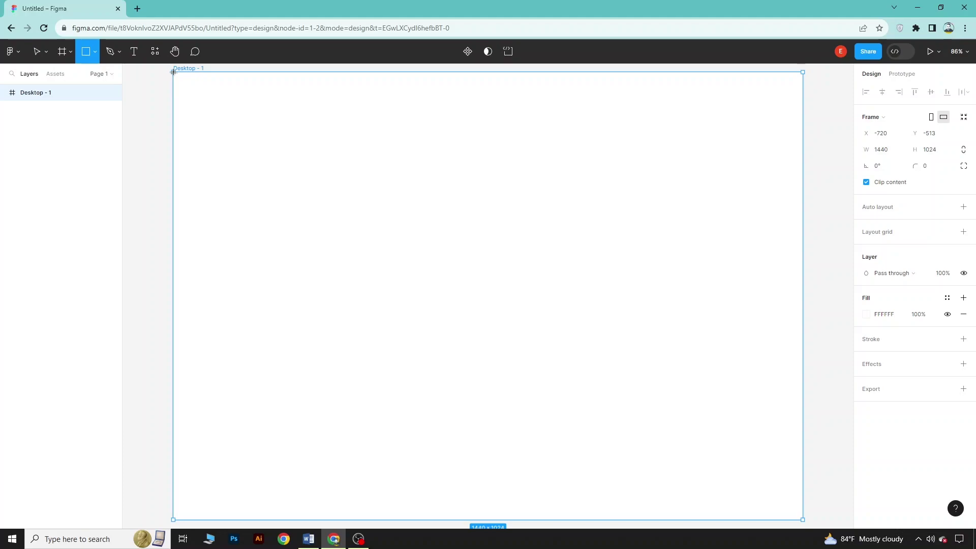
{"action": "mouse_move", "coordinate": [173, 72]}
{"action": "left_mouse_down"}
{"action": "mouse_move", "coordinate": [453, 227]}
{"action": "mouse_move", "coordinate": [569, 310]}
{"action": "mouse_move", "coordinate": [590, 355]}
{"action": "mouse_move", "coordinate": [606, 344]}
{"action": "mouse_move", "coordinate": [614, 381]}
{"action": "left_mouse_up"}
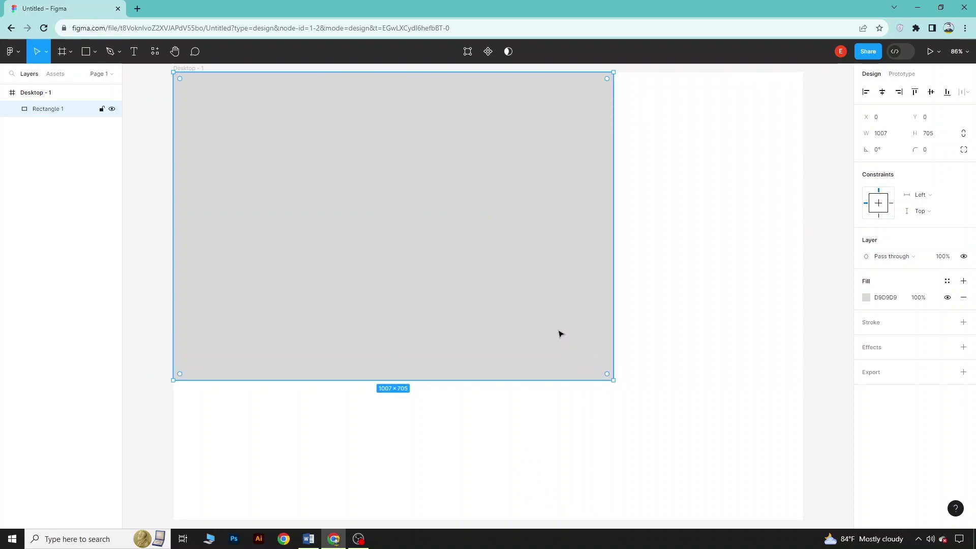
{"action": "left_click", "coordinate": [866, 298]}
{"action": "left_click_drag", "start_coordinate": [794, 401], "coordinate": [725, 365]}
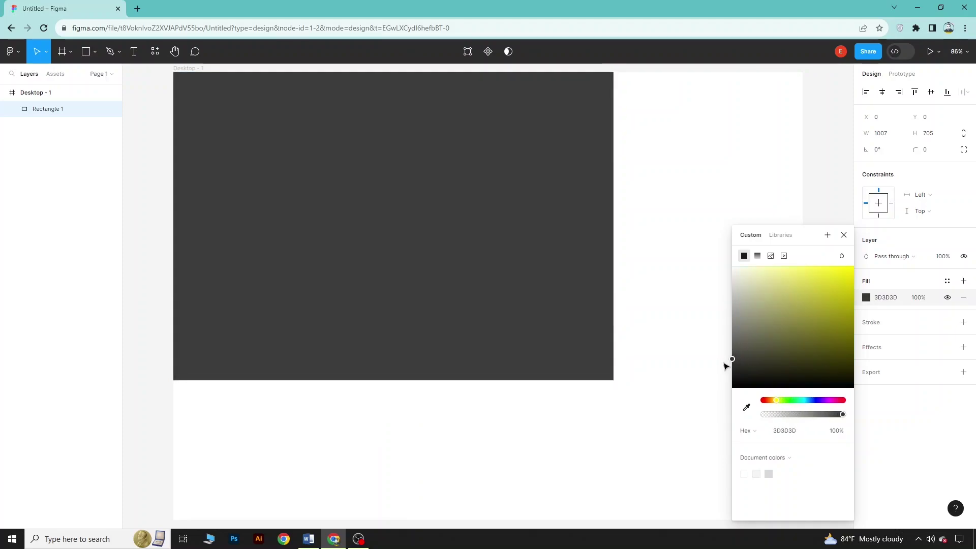
{"action": "left_click", "coordinate": [674, 298]}
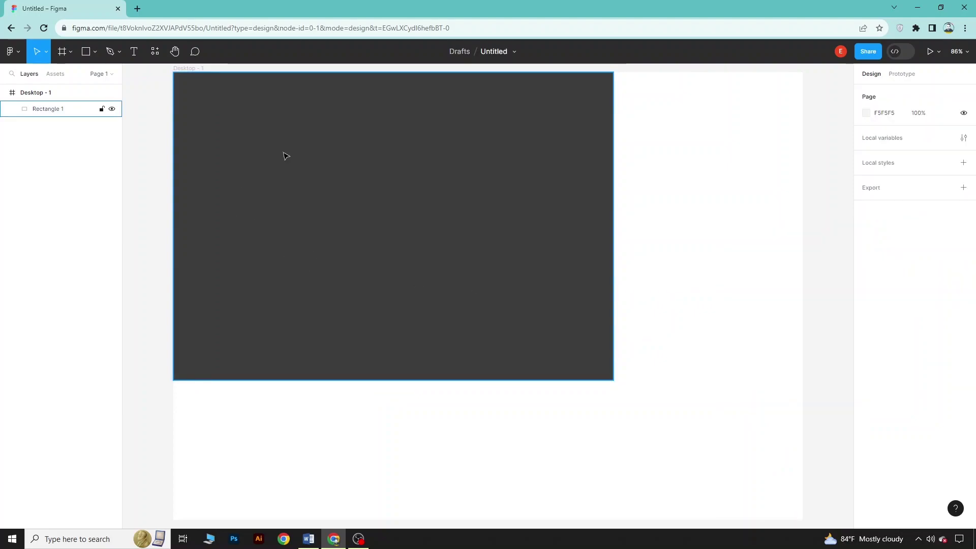
Paste the Burger Bliss heading onto the dark rectangle, Extra Bold at size 40
{"action": "left_click", "coordinate": [133, 53]}
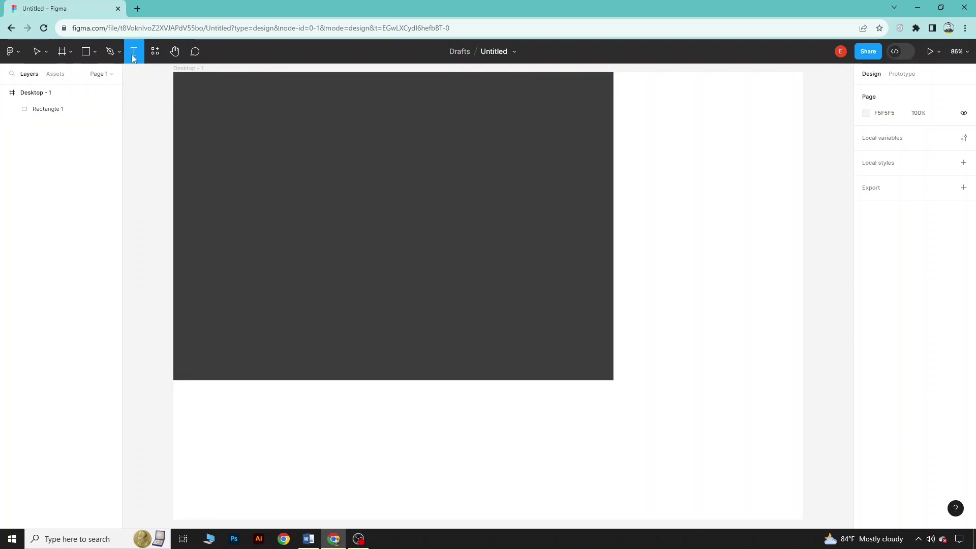
{"action": "left_click", "coordinate": [239, 145]}
{"action": "type", "text": "Welcome to Burger Bliss: Where Flavor Takes Center Stage"}
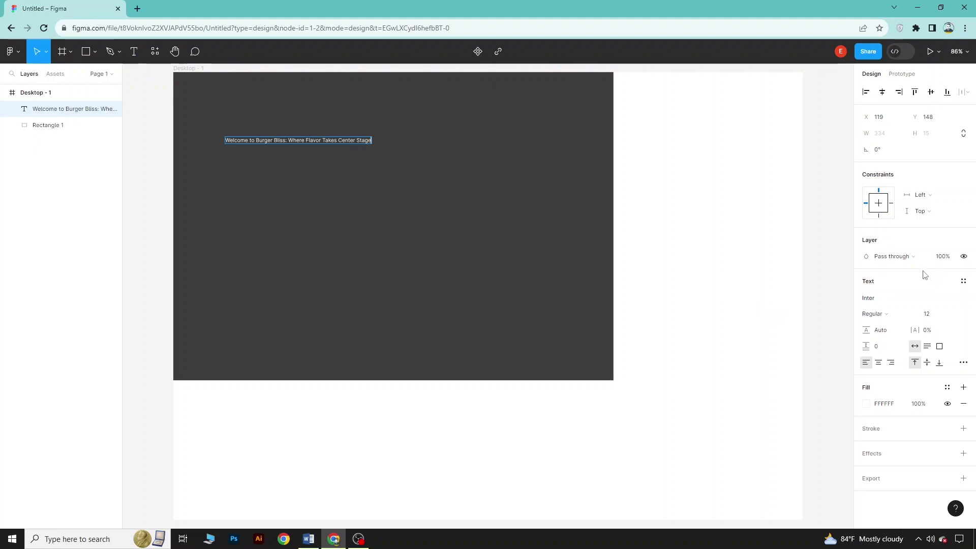
{"action": "left_click", "coordinate": [882, 314]}
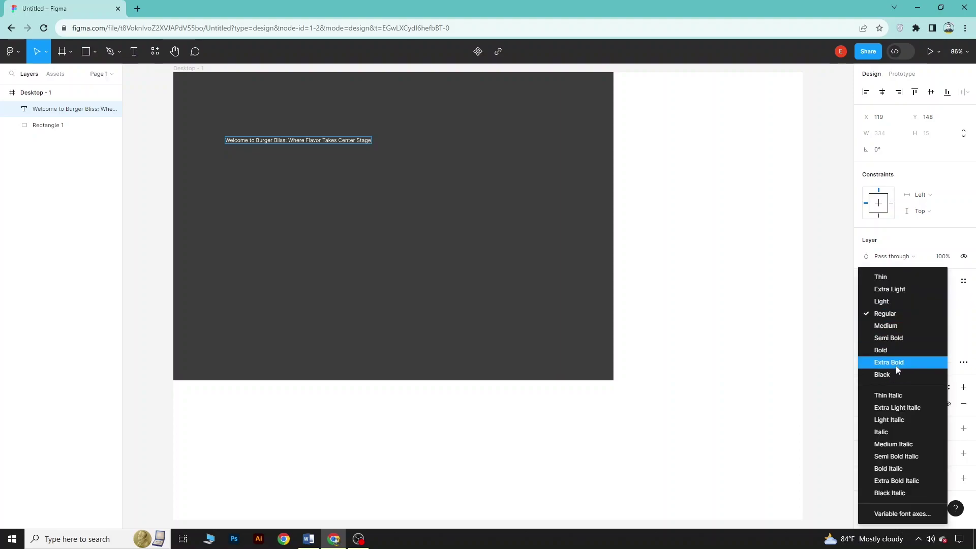
{"action": "key", "text": "Escape"}
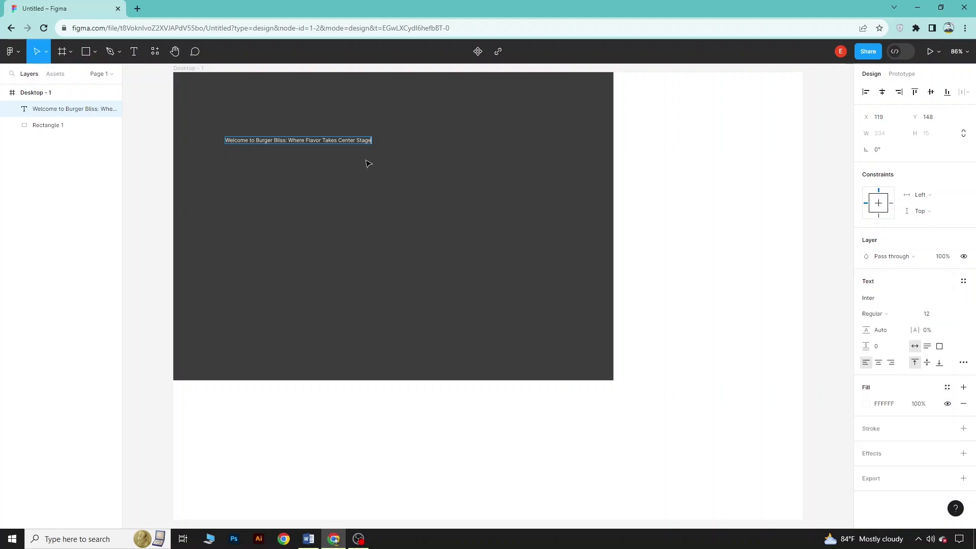
{"action": "key", "text": "ctrl+a"}
{"action": "left_click", "coordinate": [864, 313]}
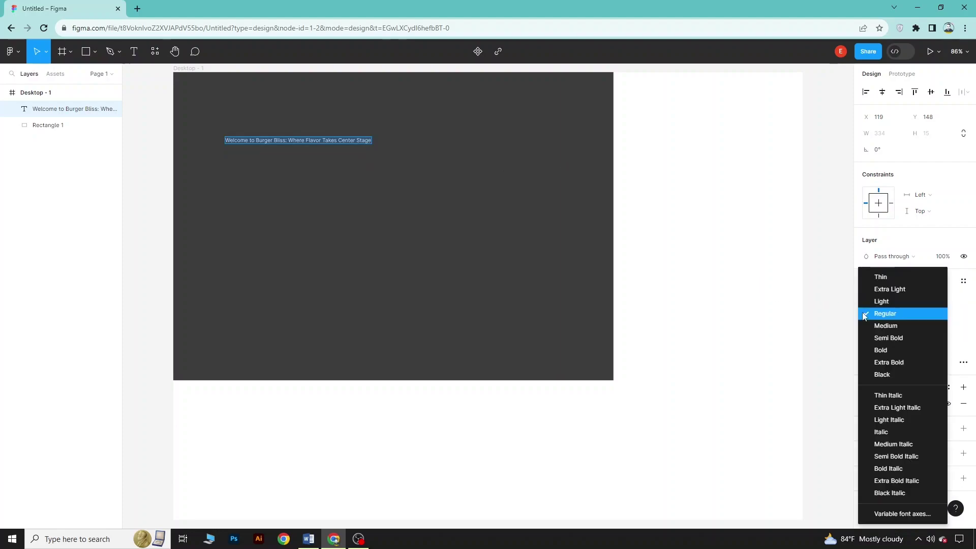
{"action": "left_click", "coordinate": [888, 366]}
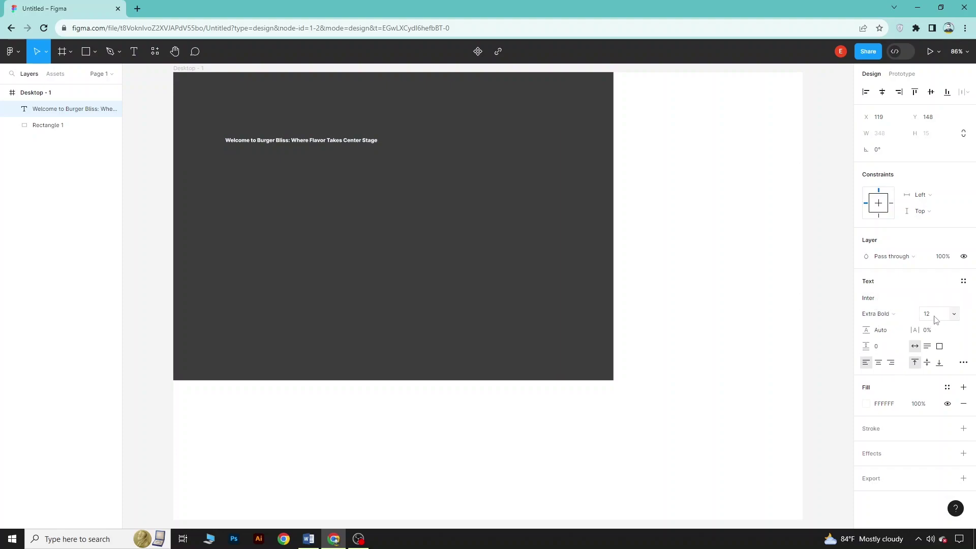
{"action": "left_click", "coordinate": [958, 318]}
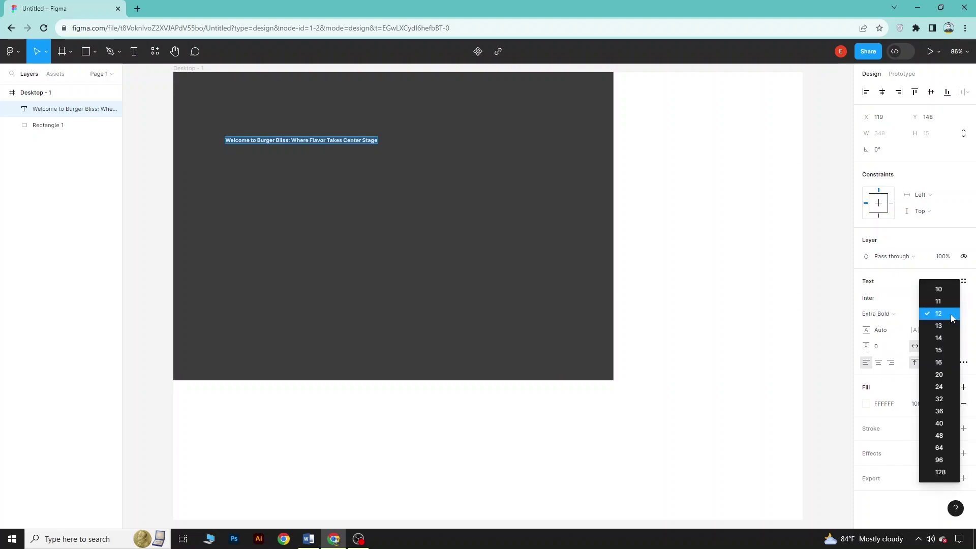
{"action": "left_click", "coordinate": [940, 426]}
Break the heading onto two lines before 'Where'
{"action": "double_click", "coordinate": [457, 148]}
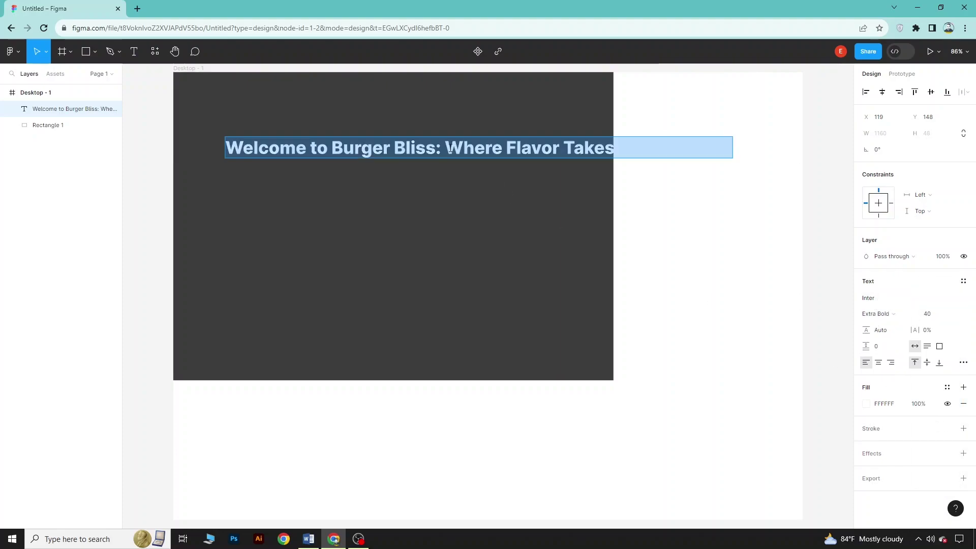
{"action": "left_click", "coordinate": [447, 148]}
{"action": "key", "text": "Return"}
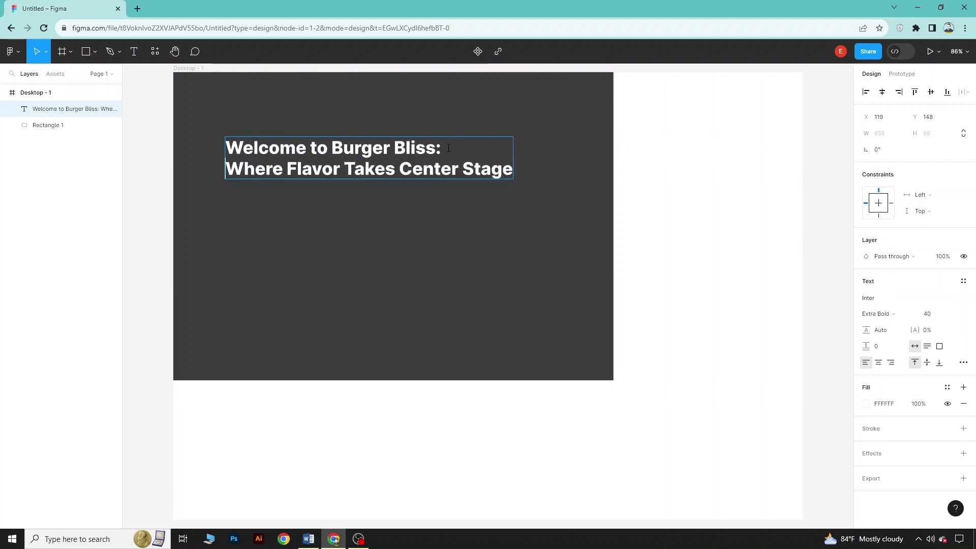
{"action": "key", "text": "Escape"}
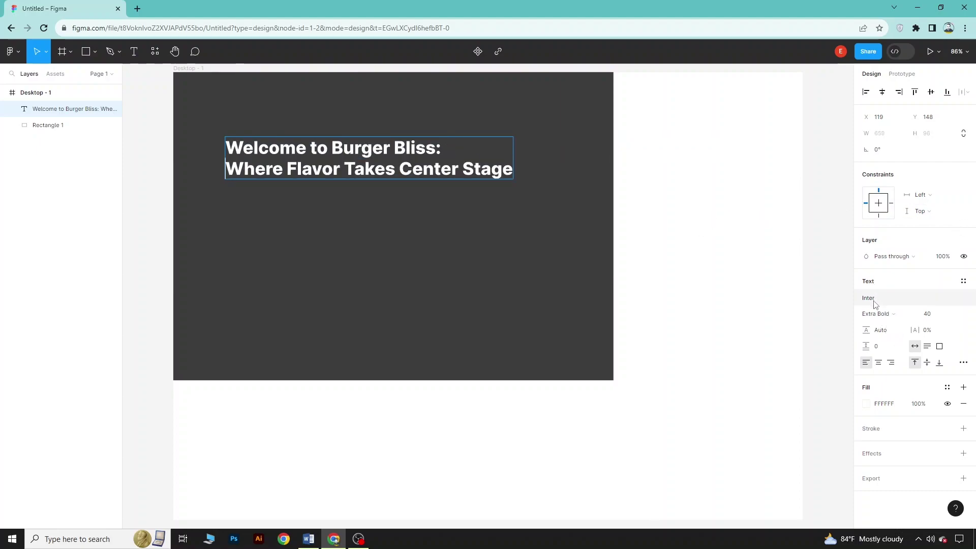
Change the heading font to Jomhuria
{"action": "left_click", "coordinate": [873, 300]}
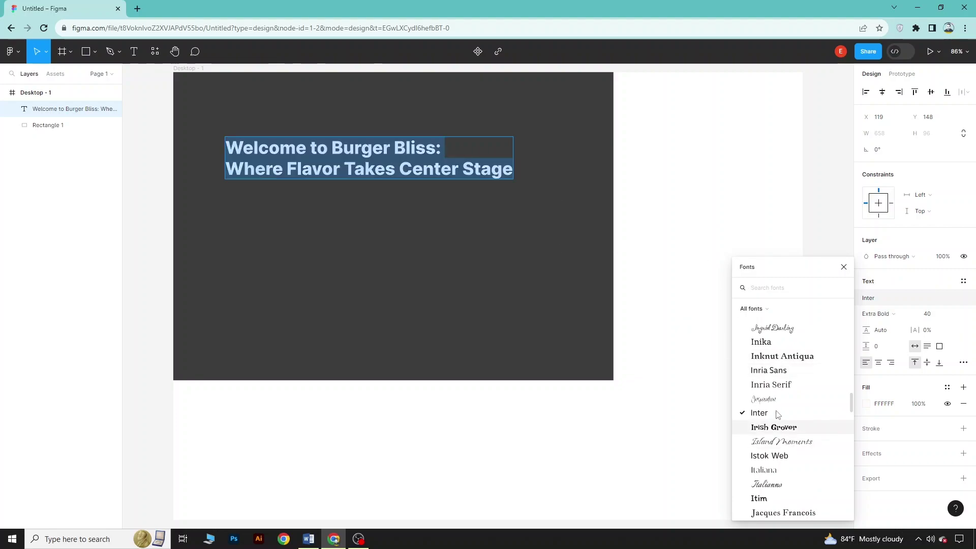
{"action": "scroll", "coordinate": [793, 442], "scroll_direction": "down", "scroll_amount": 3}
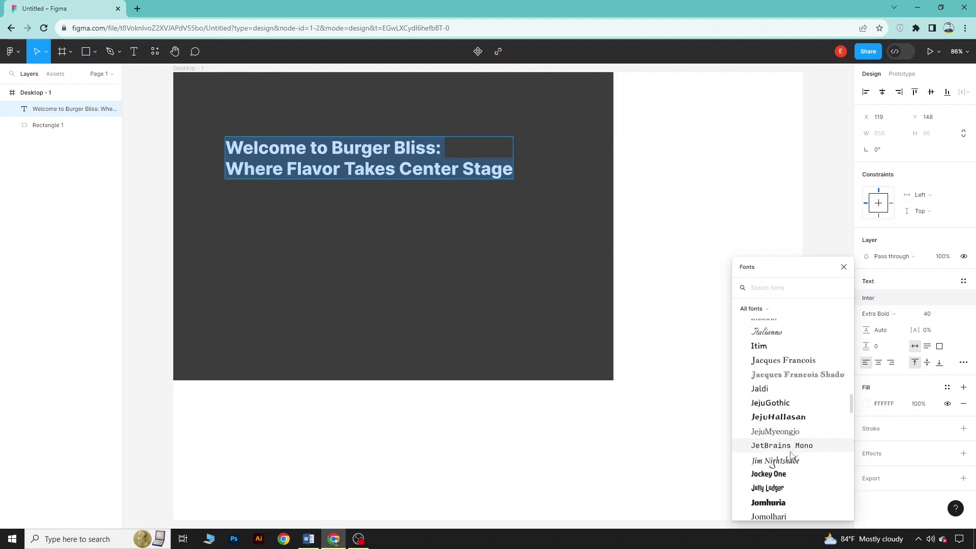
{"action": "scroll", "coordinate": [783, 452], "scroll_direction": "down", "scroll_amount": 2}
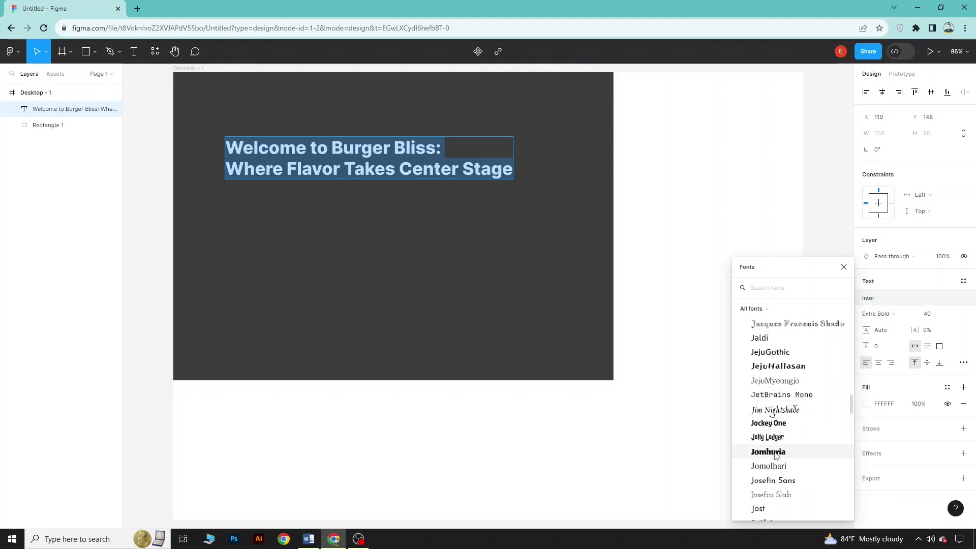
{"action": "left_click", "coordinate": [775, 452]}
{"action": "left_click", "coordinate": [183, 91]}
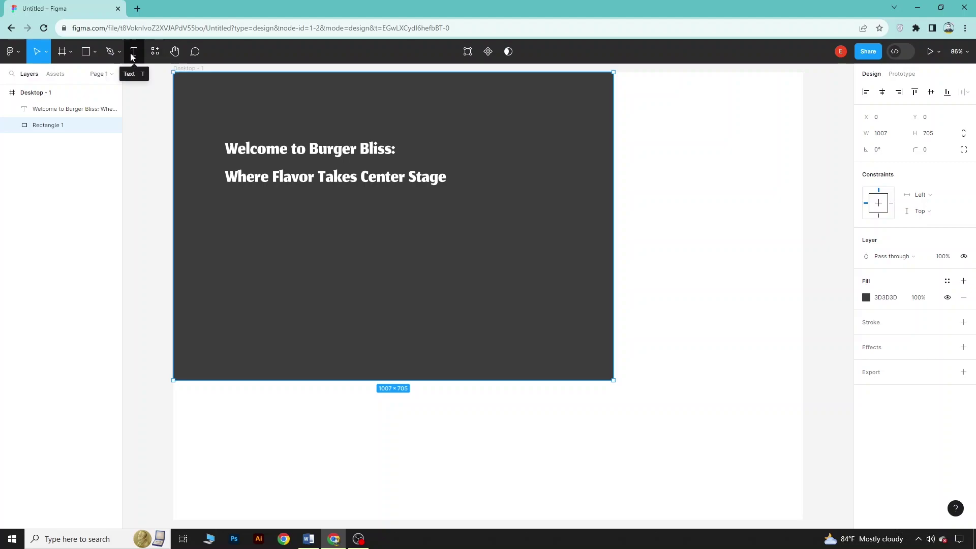
Add a size-14 paragraph text box below the heading
{"action": "left_click", "coordinate": [133, 53]}
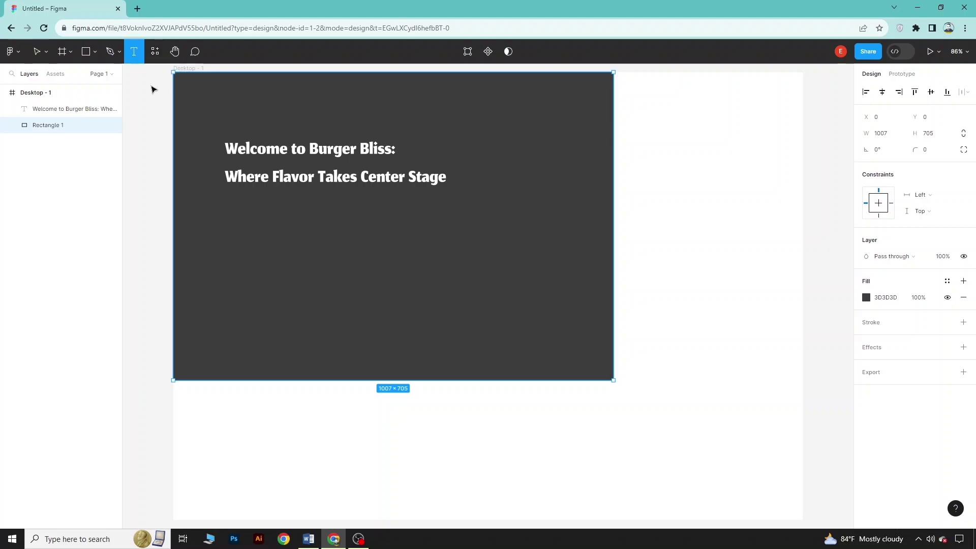
{"action": "left_click", "coordinate": [227, 220]}
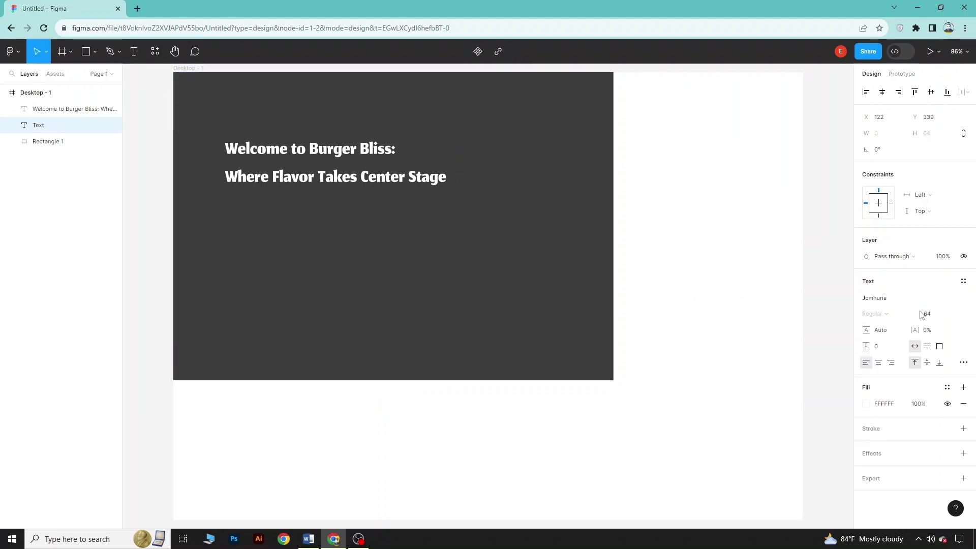
{"action": "left_click", "coordinate": [952, 316]}
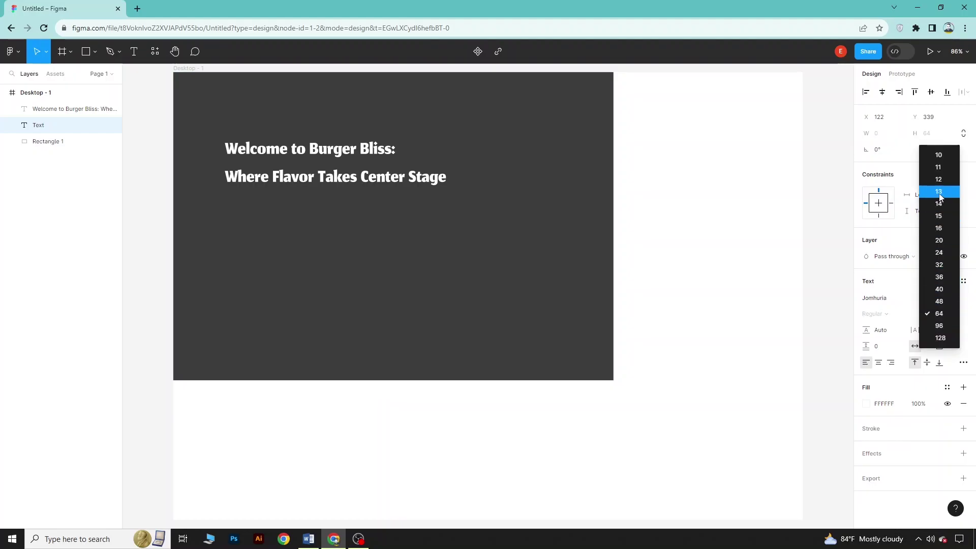
{"action": "left_click", "coordinate": [943, 214]}
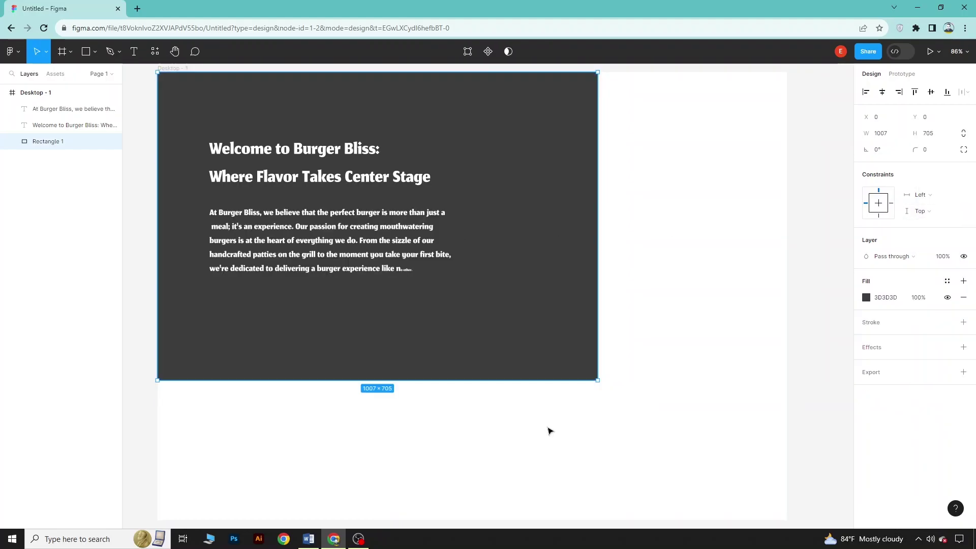
{"action": "left_click", "coordinate": [550, 431]}
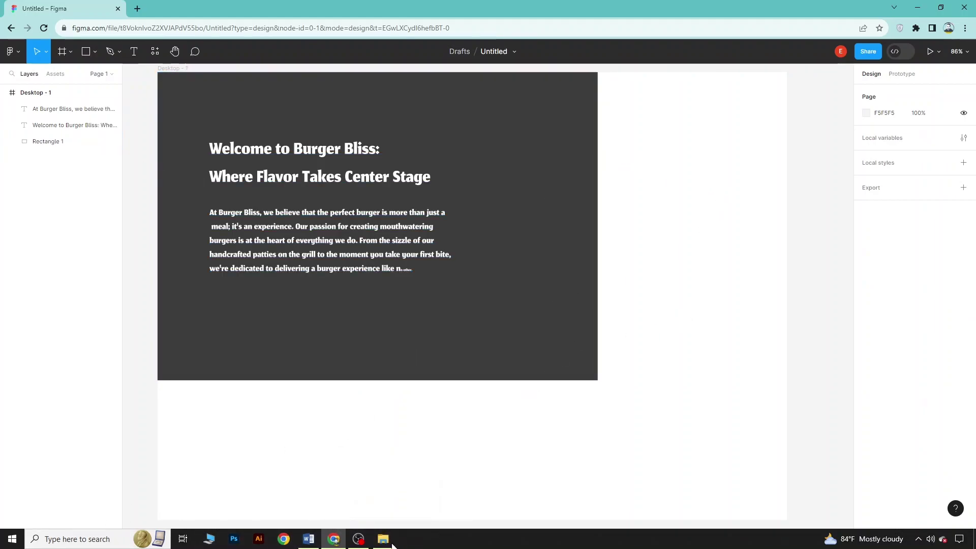
{"action": "left_click", "coordinate": [389, 545]}
Drop in the burger menu poster, resize it to 542×623, and overlap the panel's right edge
{"action": "left_click_drag", "start_coordinate": [429, 167], "coordinate": [659, 441]}
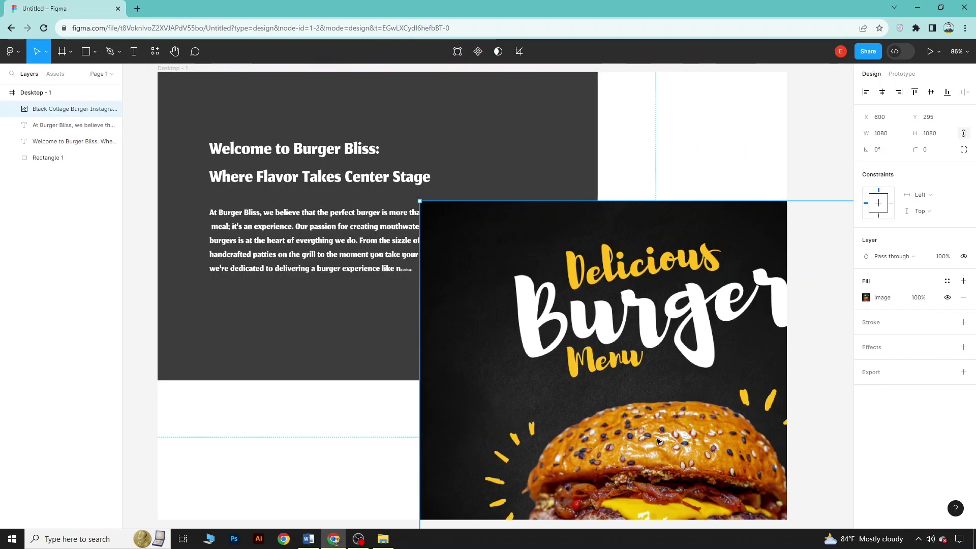
{"action": "left_click_drag", "start_coordinate": [630, 397], "coordinate": [507, 298]}
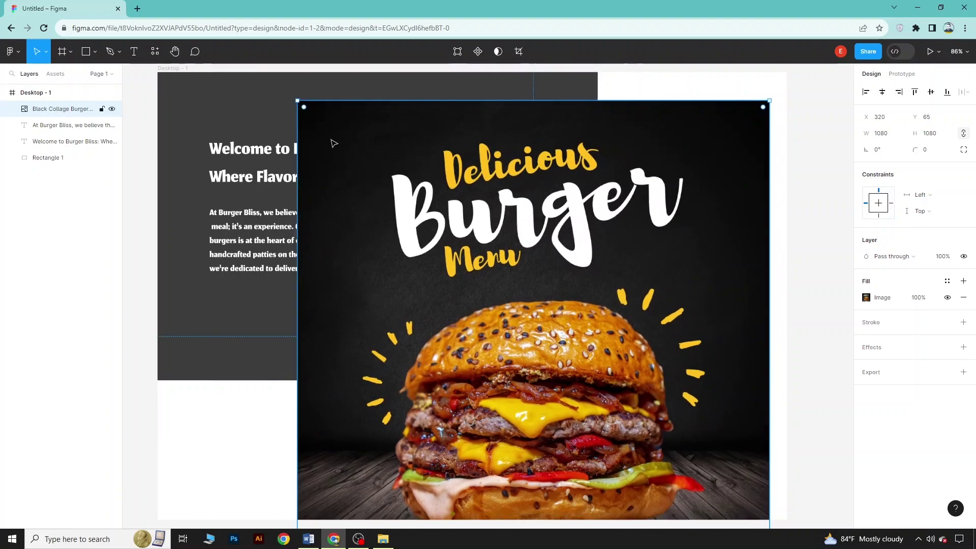
{"action": "left_click_drag", "start_coordinate": [334, 142], "coordinate": [532, 300]}
{"action": "left_click_drag", "start_coordinate": [630, 420], "coordinate": [615, 210]}
{"action": "left_click", "coordinate": [639, 413]}
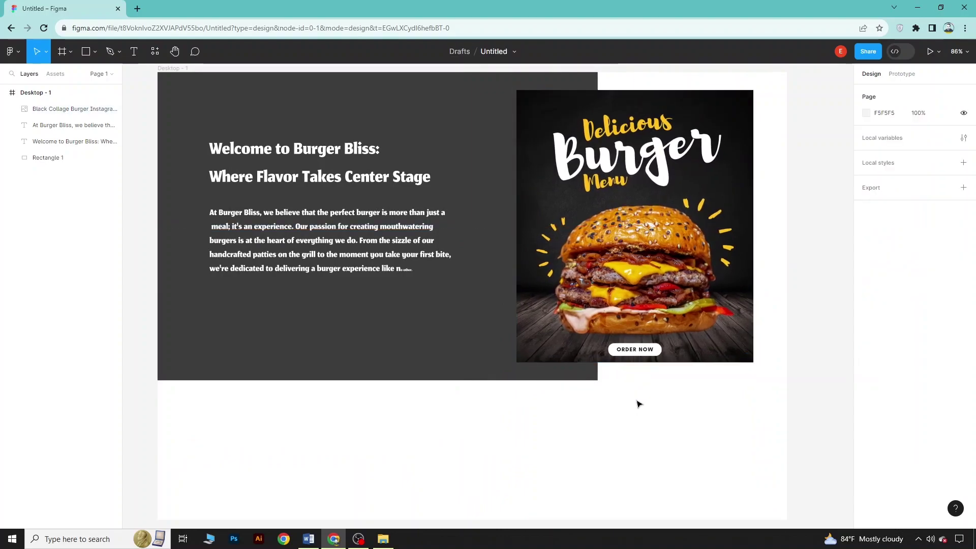
{"action": "key", "text": "r"}
{"action": "scroll", "coordinate": [576, 428], "scroll_direction": "up", "scroll_amount": 1}
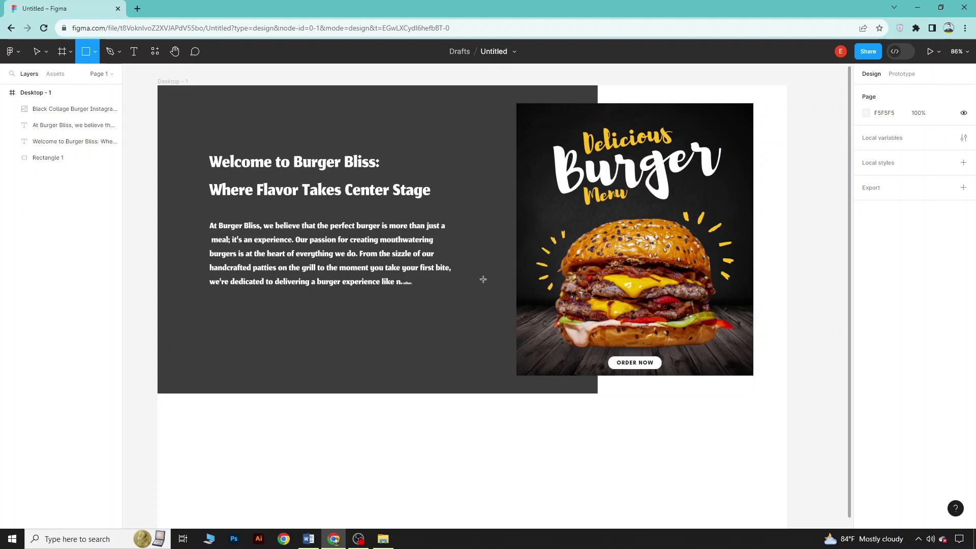
{"action": "left_click", "coordinate": [95, 51]}
{"action": "left_click", "coordinate": [90, 74]}
Draw a grey band rectangle below the dark panel
{"action": "left_click_drag", "start_coordinate": [157, 392], "coordinate": [787, 515]}
{"action": "scroll", "coordinate": [615, 410], "scroll_direction": "down", "scroll_amount": 2}
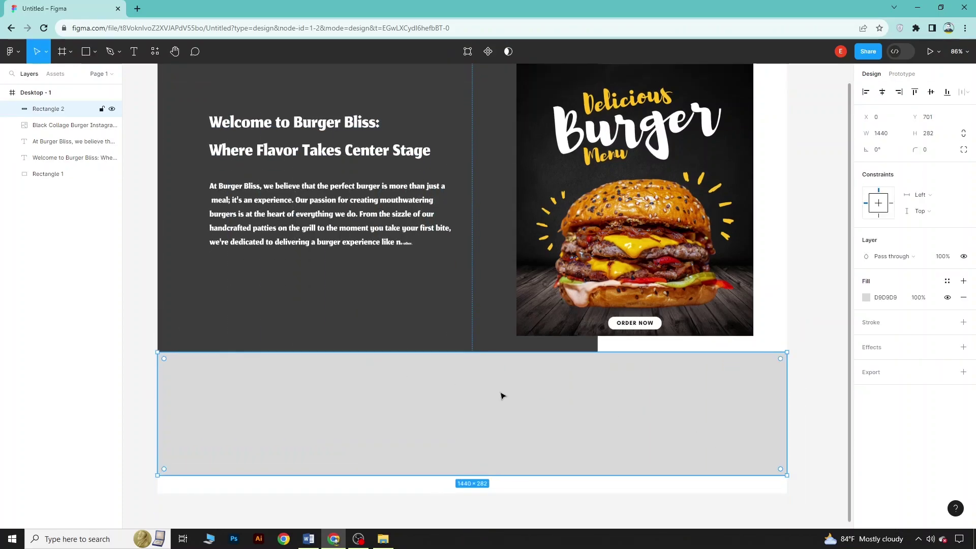
{"action": "scroll", "coordinate": [544, 269], "scroll_direction": "up", "scroll_amount": 5}
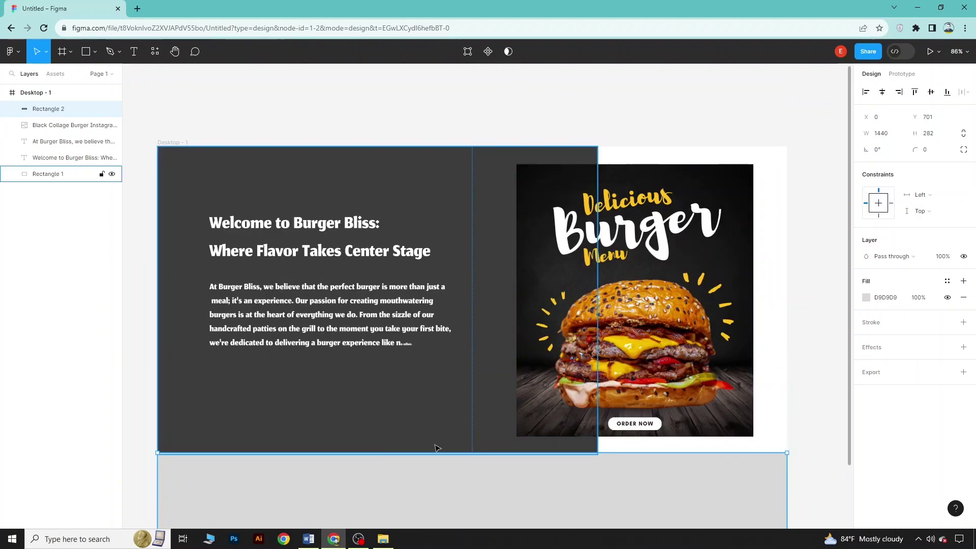
{"action": "scroll", "coordinate": [437, 462], "scroll_direction": "down", "scroll_amount": 2}
{"action": "scroll", "coordinate": [439, 481], "scroll_direction": "down", "scroll_amount": 1}
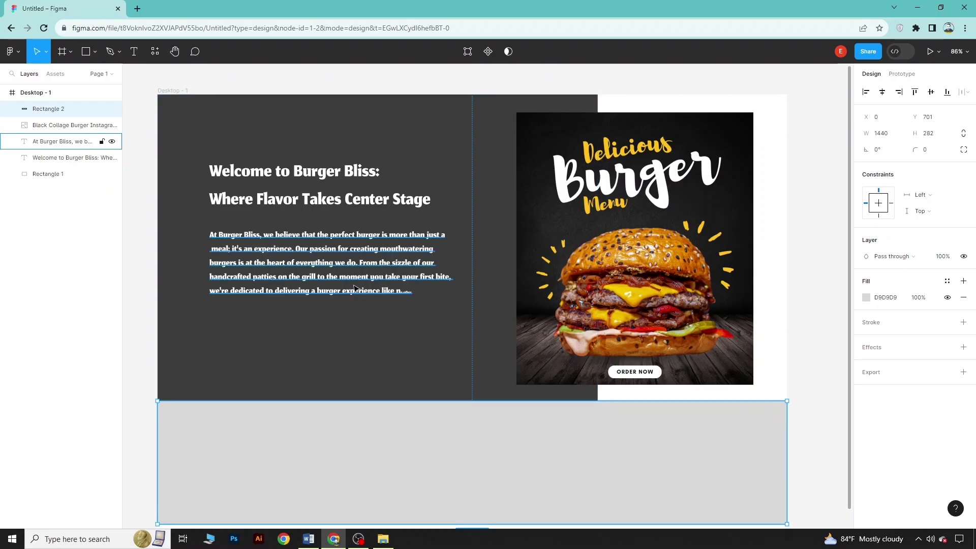
Select everything on the canvas and delete it
{"action": "left_click", "coordinate": [328, 292]}
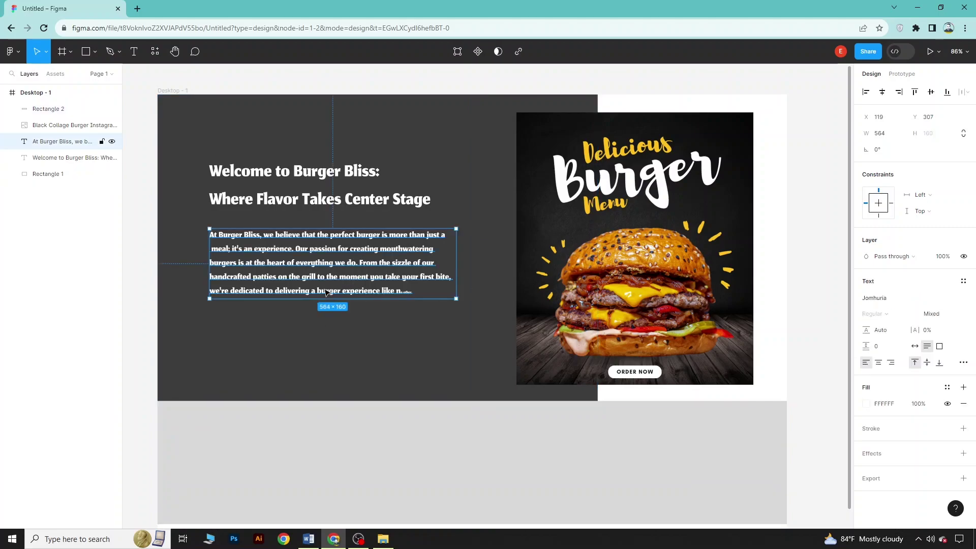
{"action": "key", "text": "ctrl+a"}
{"action": "key", "text": "Delete"}
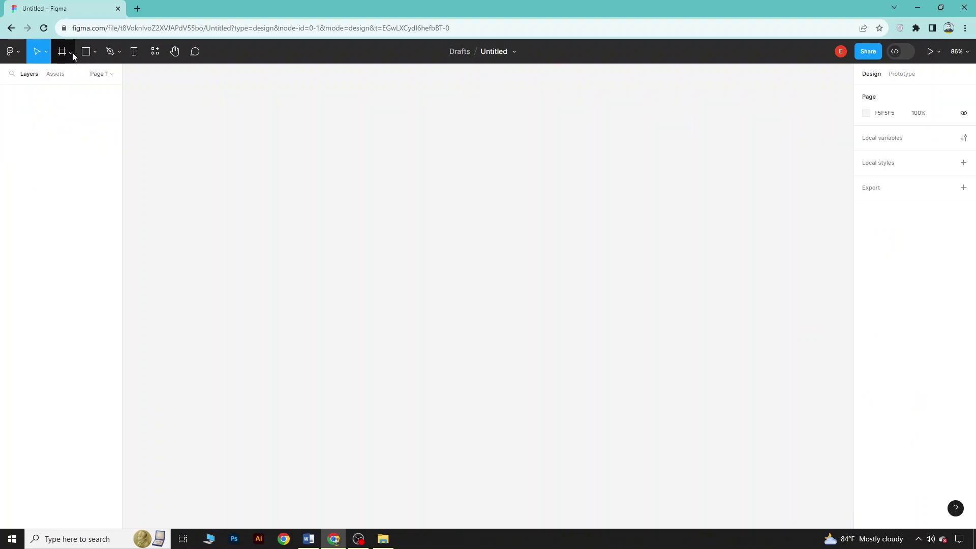
Add a 375×812 iPhone 13 mini frame to the empty canvas
{"action": "left_click", "coordinate": [72, 52]}
{"action": "left_click", "coordinate": [66, 77]}
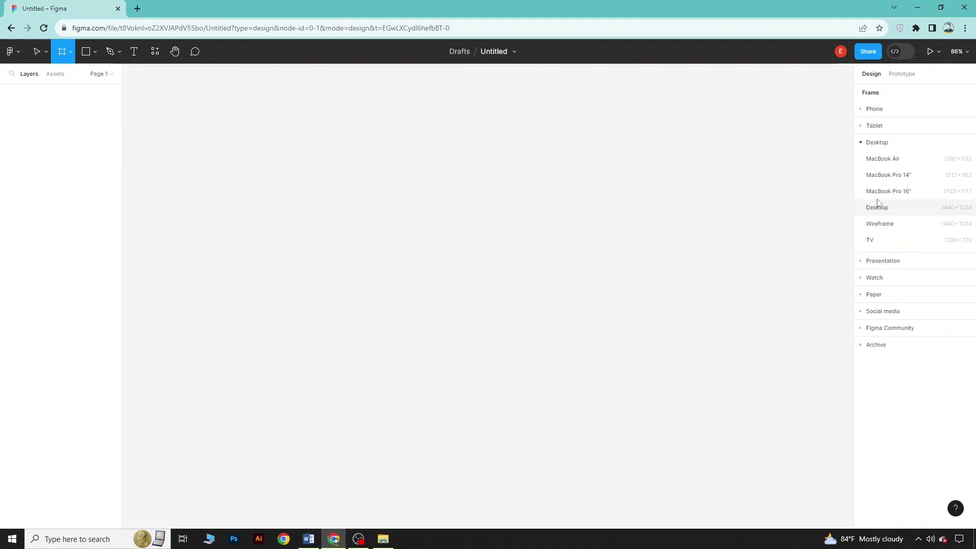
{"action": "left_click", "coordinate": [863, 144]}
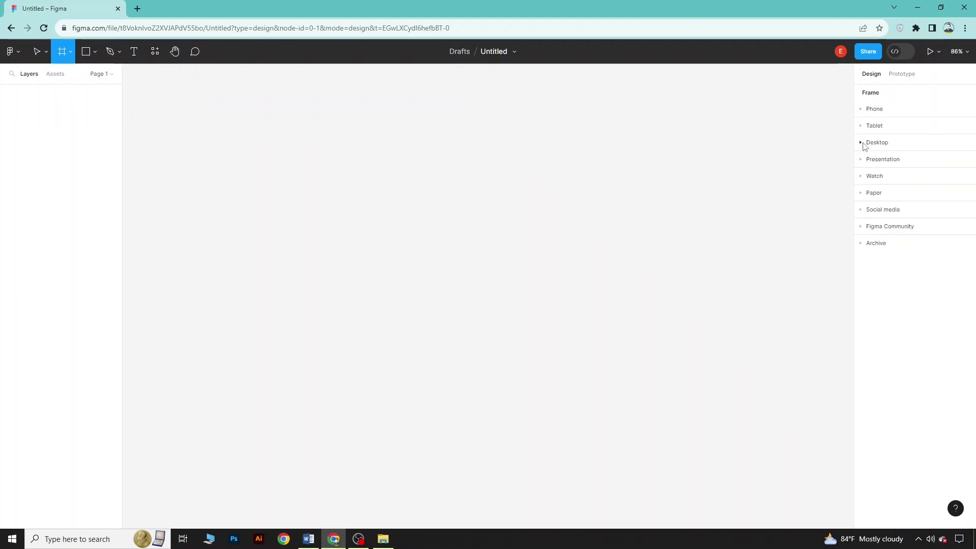
{"action": "left_click", "coordinate": [866, 110]}
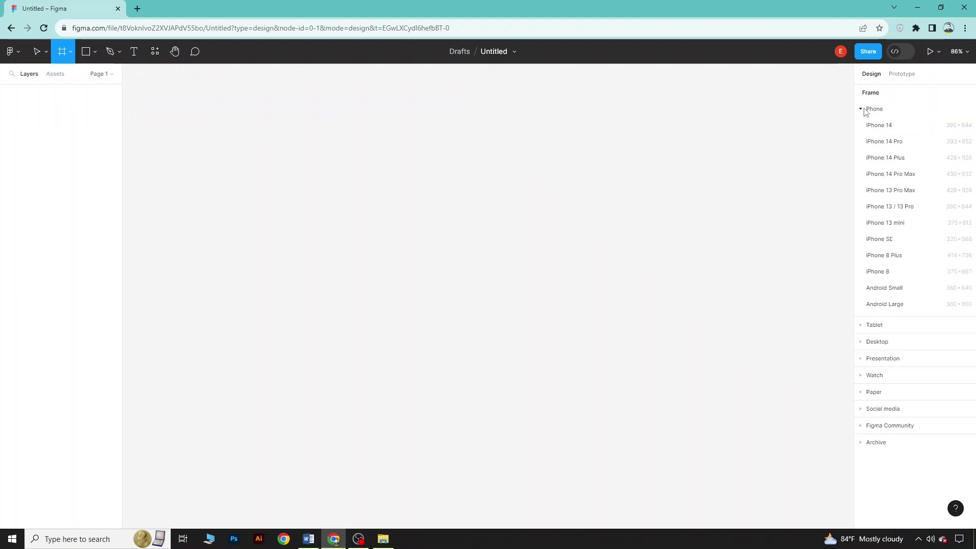
{"action": "left_click", "coordinate": [893, 224]}
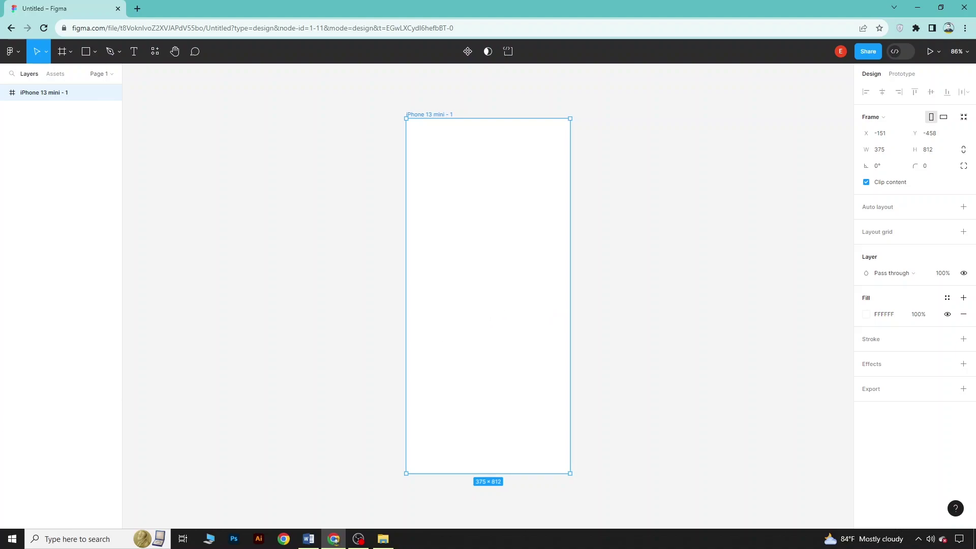
{"action": "left_click", "coordinate": [20, 52]}
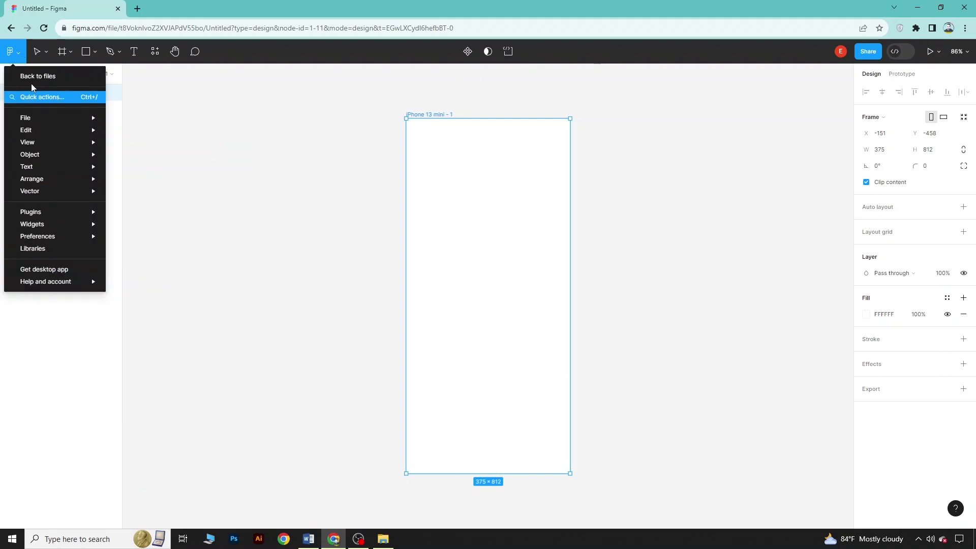
Search Figma Community for 'Travel App' and open the Bravo sample: Travel app 2.0 page
{"action": "left_click", "coordinate": [31, 77]}
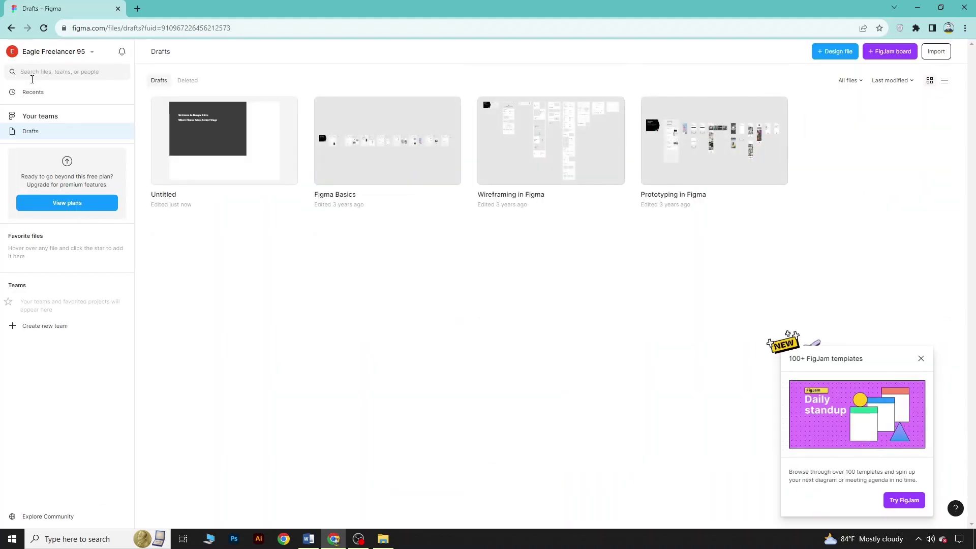
{"action": "left_click", "coordinate": [54, 518]}
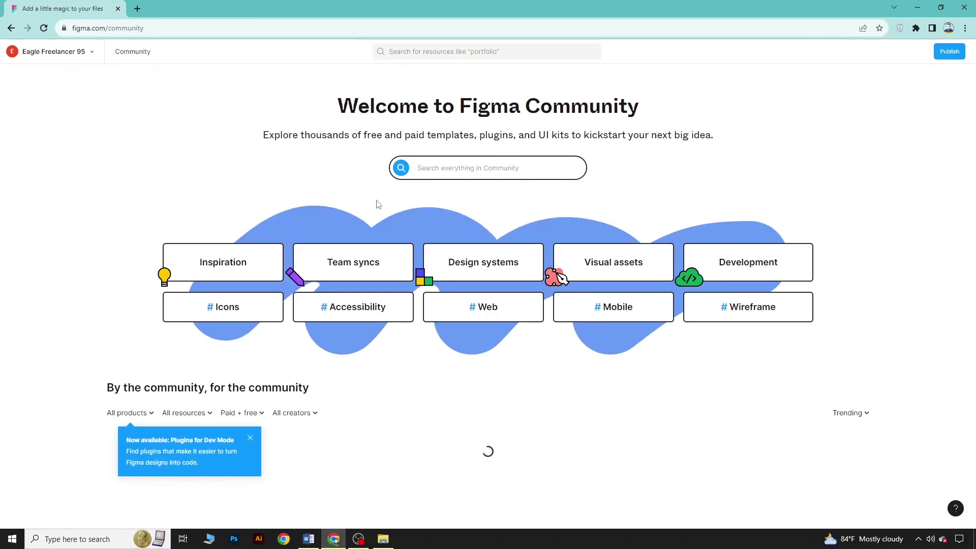
{"action": "left_click", "coordinate": [479, 167]}
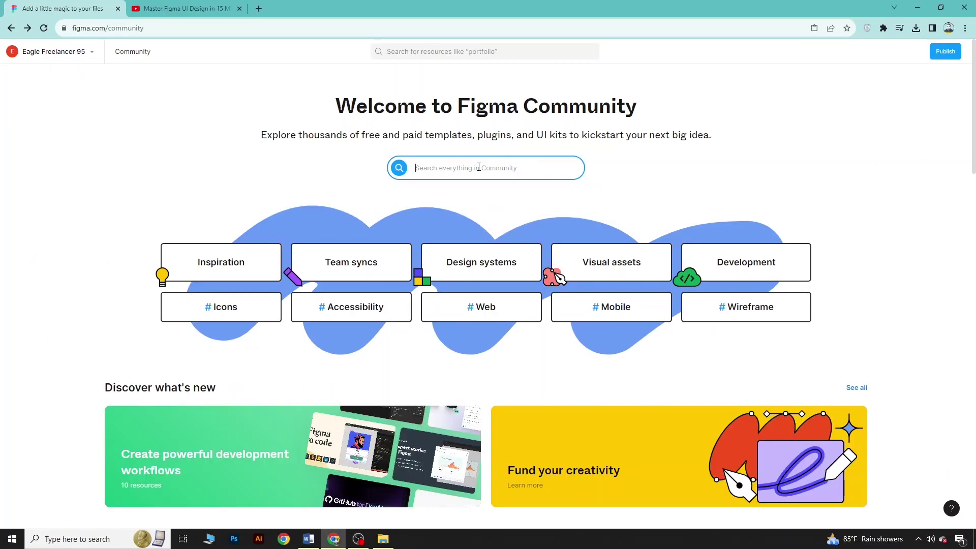
{"action": "type", "text": "Travel App"}
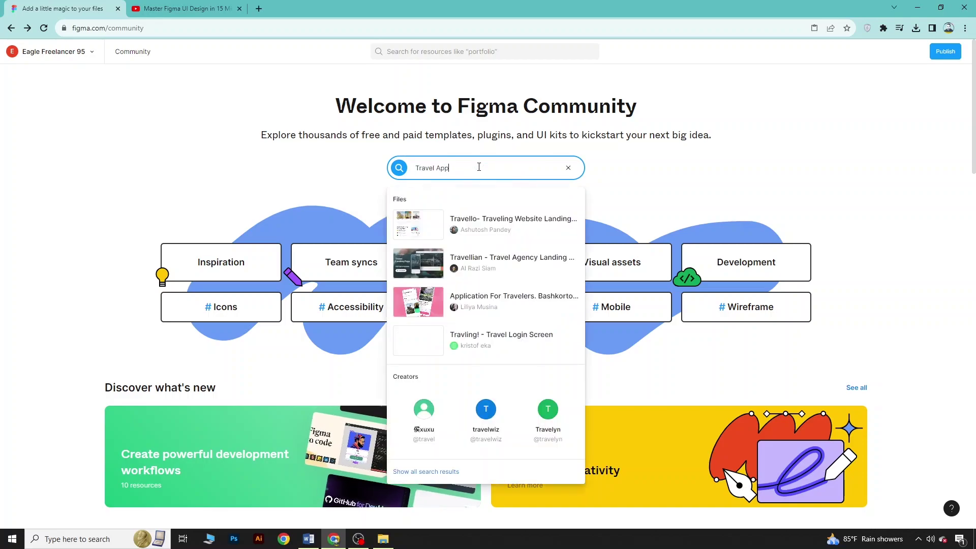
{"action": "key", "text": "Return"}
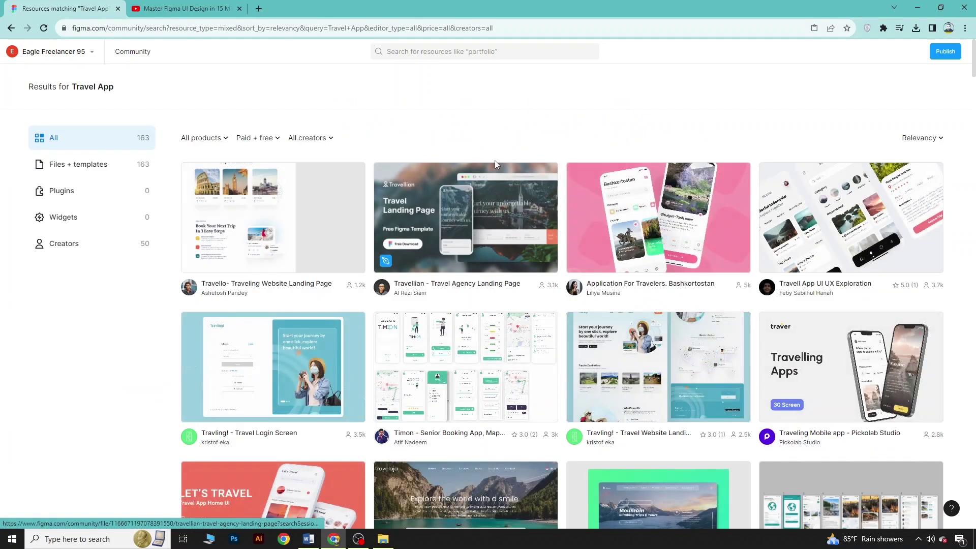
{"action": "scroll", "coordinate": [490, 202], "scroll_direction": "down", "scroll_amount": 7}
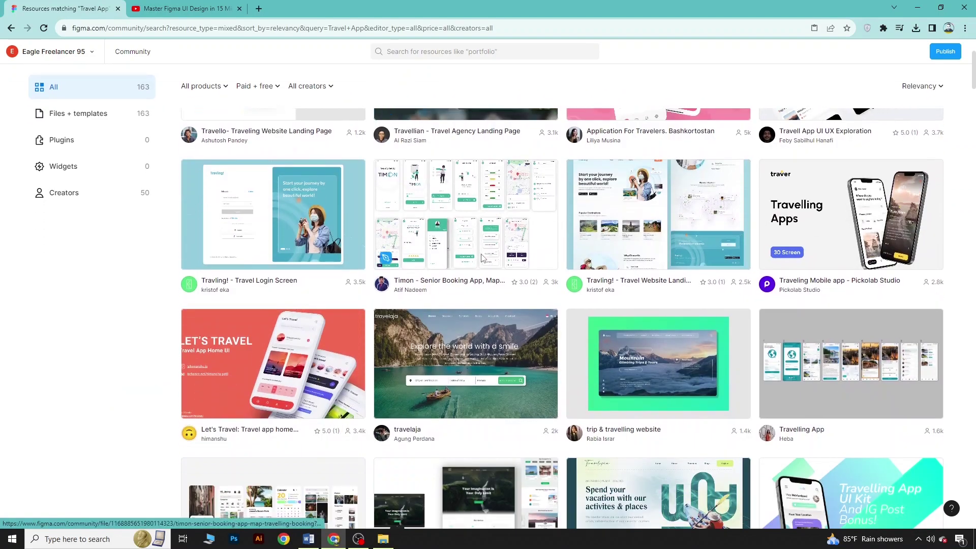
{"action": "scroll", "coordinate": [480, 263], "scroll_direction": "down", "scroll_amount": 9}
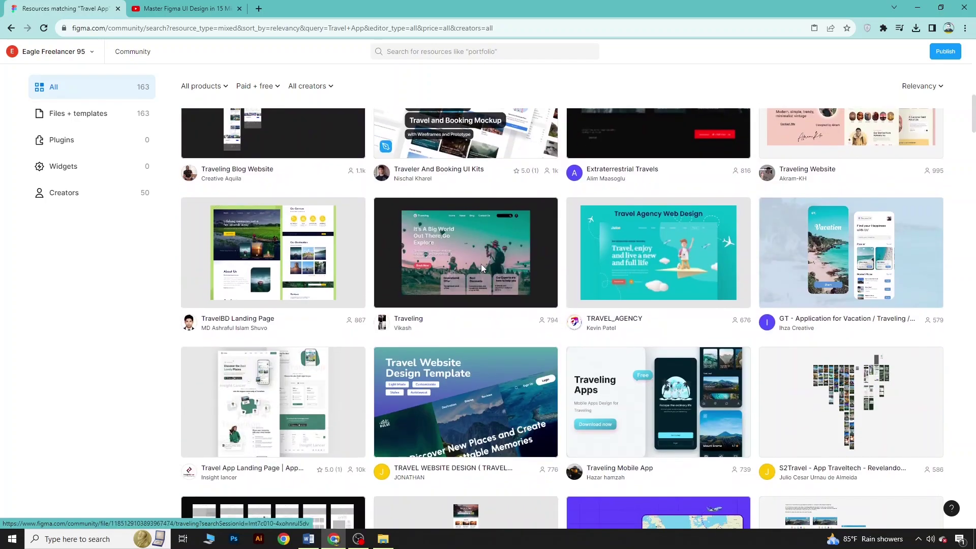
{"action": "scroll", "coordinate": [481, 264], "scroll_direction": "down", "scroll_amount": 7}
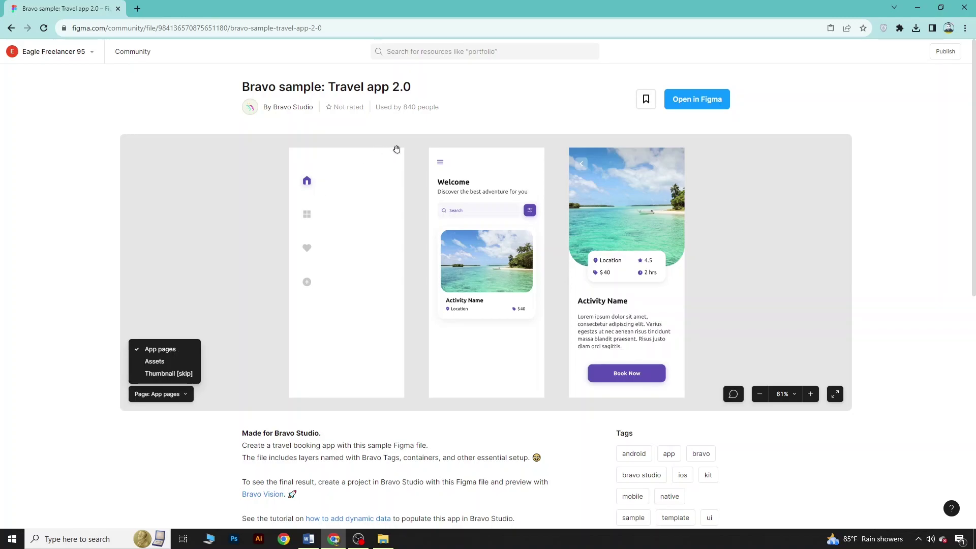
Open the Bravo sample: Travel app 2.0 file as a draft, close the Community tab, and zoom out
{"action": "left_click", "coordinate": [709, 101]}
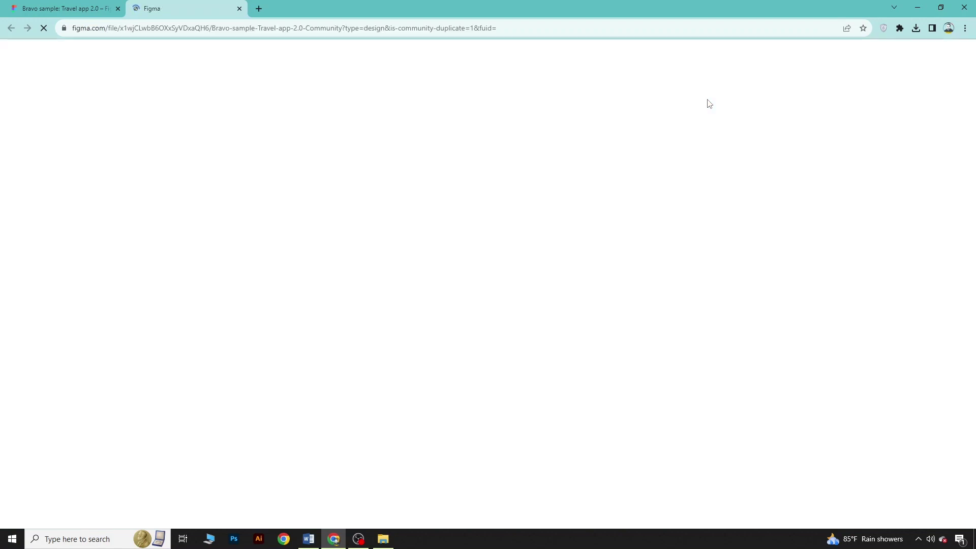
{"action": "left_click", "coordinate": [117, 8]}
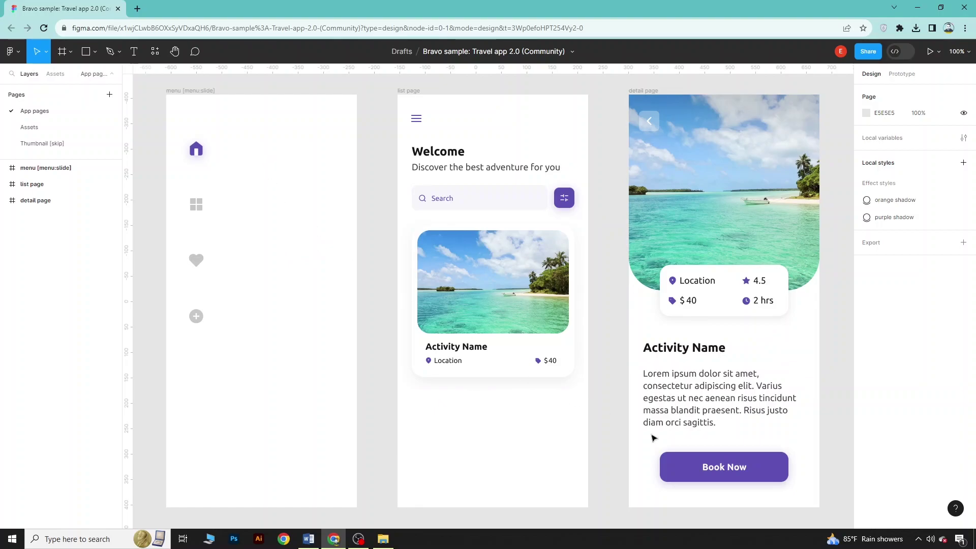
{"action": "key", "text": "minus"}
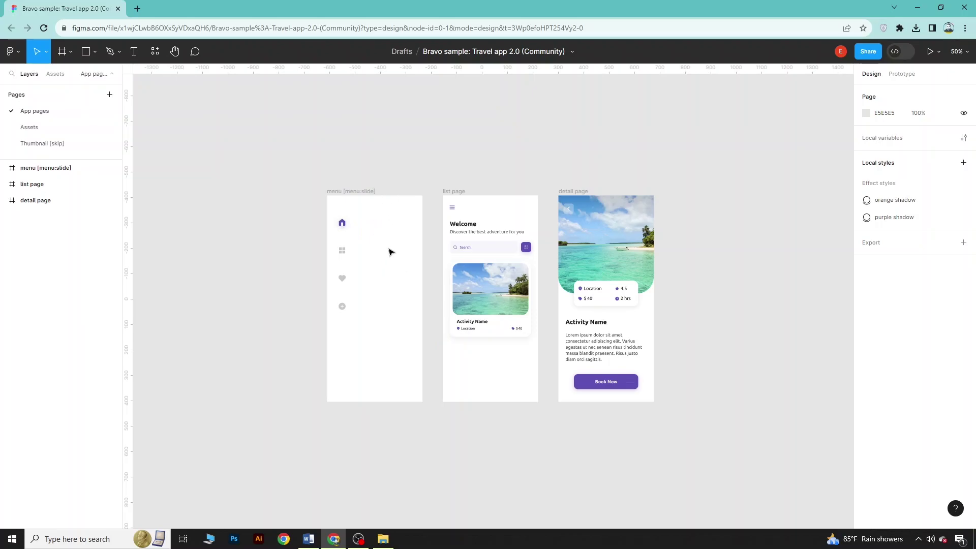
Bring the sunset image from Downloads into the menu frame and widen it to 375×797
{"action": "left_click", "coordinate": [386, 540]}
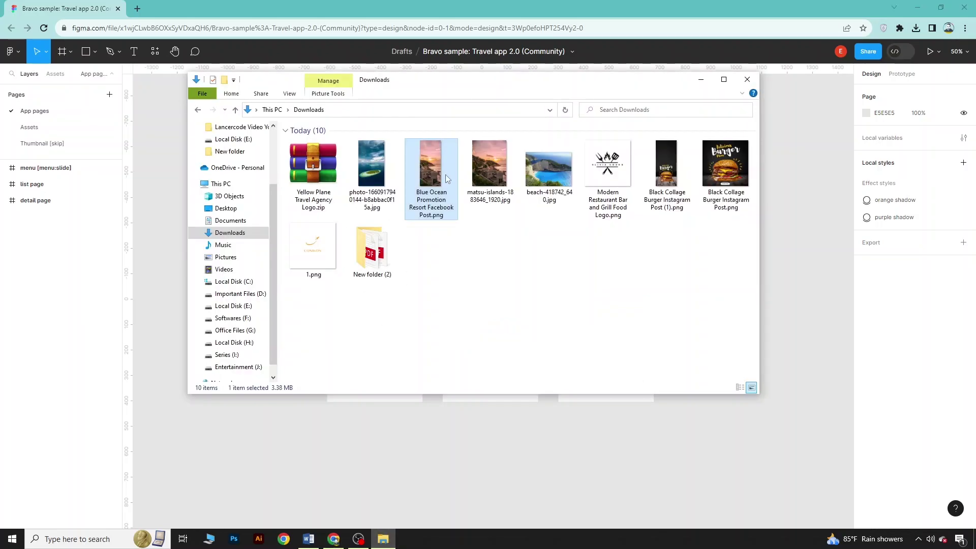
{"action": "left_click_drag", "start_coordinate": [431, 161], "coordinate": [352, 424]}
{"action": "left_click_drag", "start_coordinate": [274, 130], "coordinate": [472, 118]}
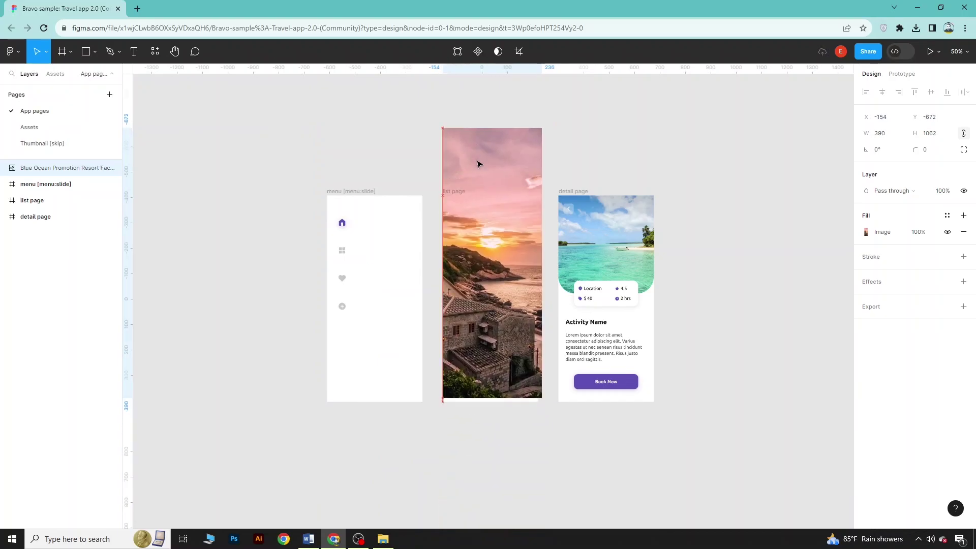
{"action": "left_click_drag", "start_coordinate": [542, 130], "coordinate": [519, 195]}
{"action": "left_click_drag", "start_coordinate": [483, 279], "coordinate": [367, 279]}
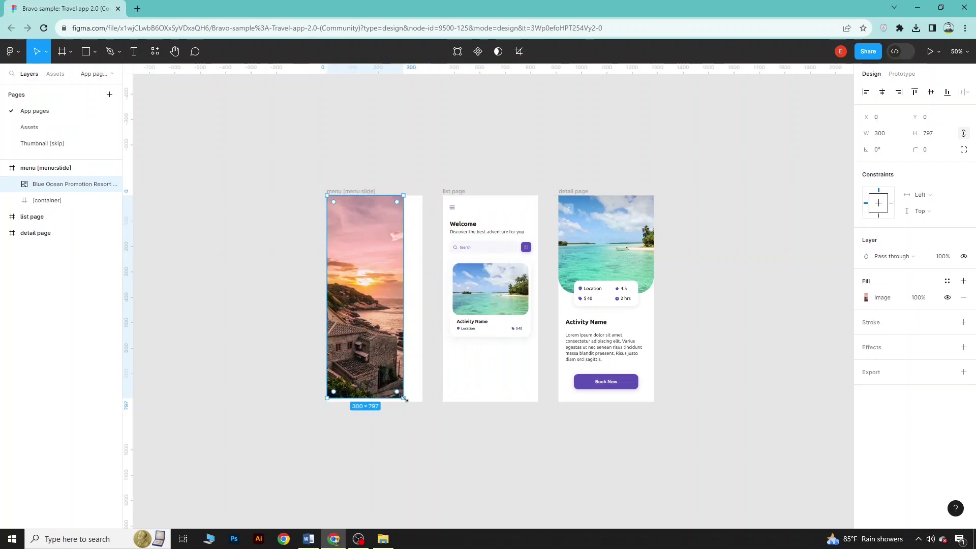
{"action": "left_click_drag", "start_coordinate": [403, 344], "coordinate": [423, 346]}
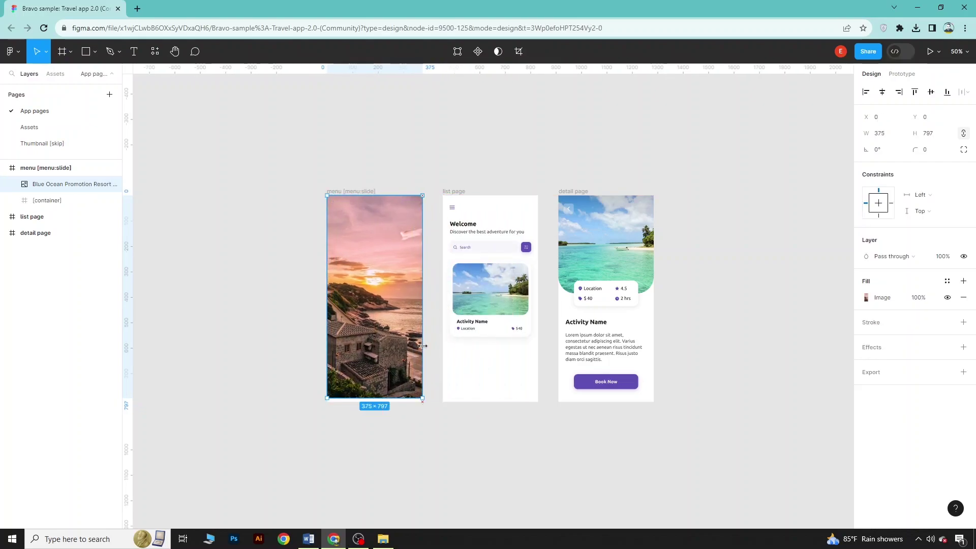
{"action": "left_click", "coordinate": [387, 438]}
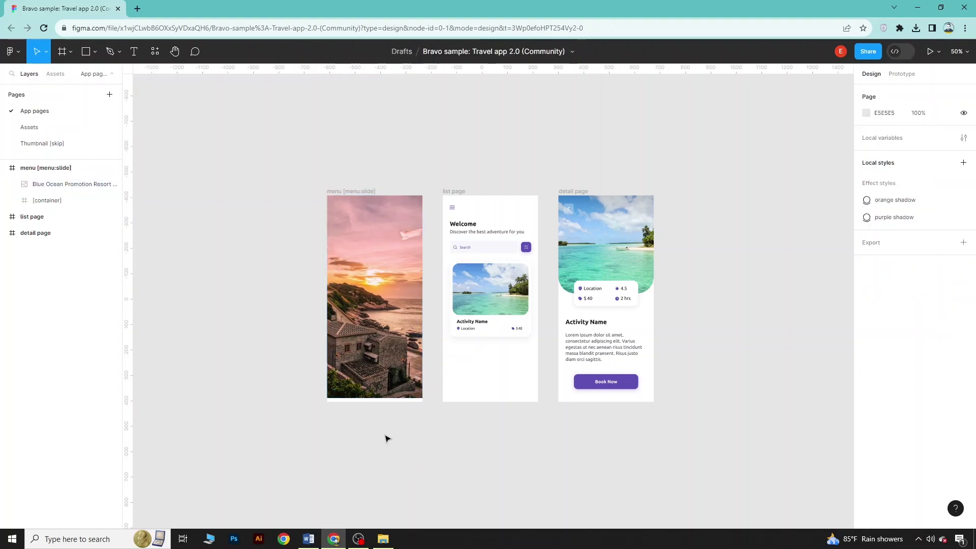
{"action": "left_click", "coordinate": [366, 273]}
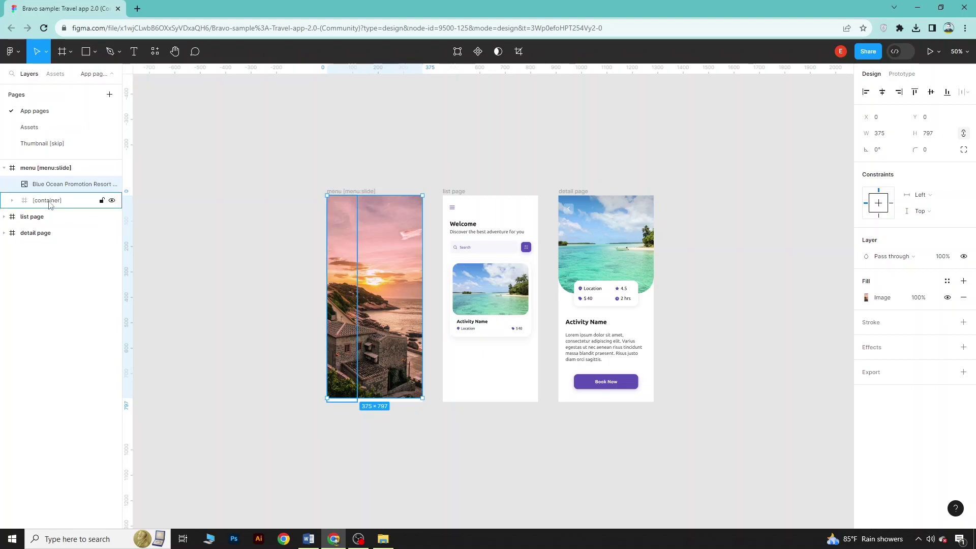
Move the [container] layer above the sunset image so the menu icons show over the photo
{"action": "left_click_drag", "start_coordinate": [49, 203], "coordinate": [52, 182]}
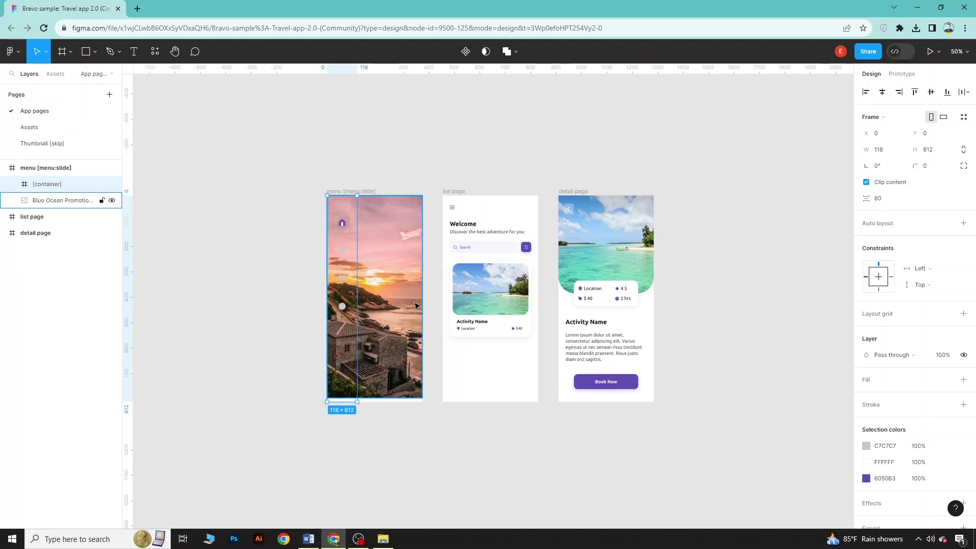
{"action": "scroll", "coordinate": [487, 297], "scroll_direction": "up", "scroll_amount": 10}
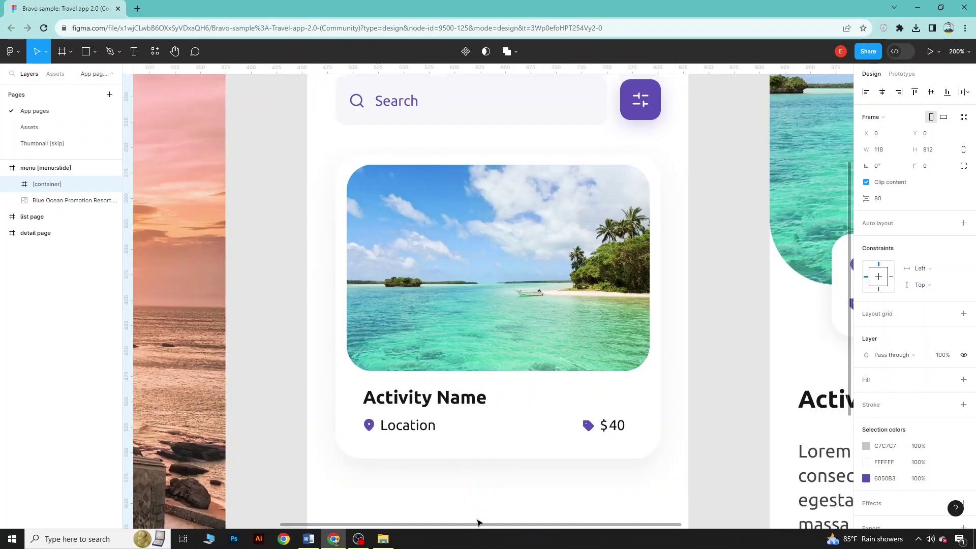
{"action": "left_click_drag", "start_coordinate": [477, 523], "coordinate": [331, 523]}
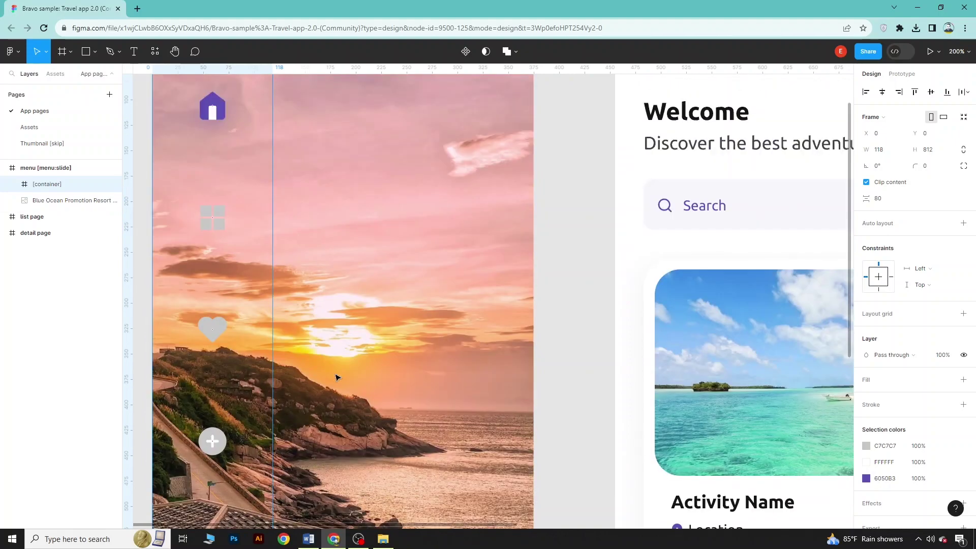
{"action": "key", "text": "shift+0"}
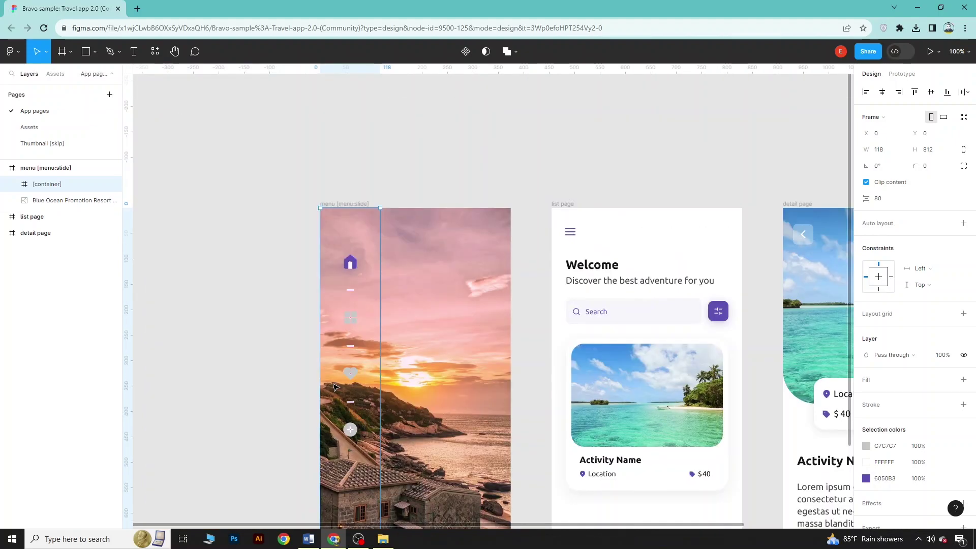
{"action": "scroll", "coordinate": [335, 387], "scroll_direction": "down", "scroll_amount": 4}
{"action": "key", "text": "minus"}
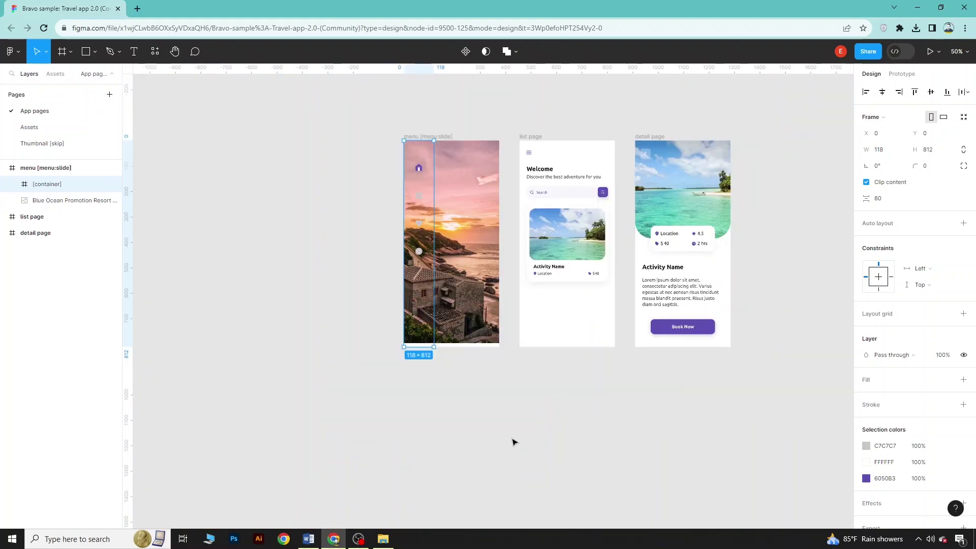
{"action": "scroll", "coordinate": [476, 435], "scroll_direction": "up", "scroll_amount": 1}
{"action": "left_click", "coordinate": [284, 345]}
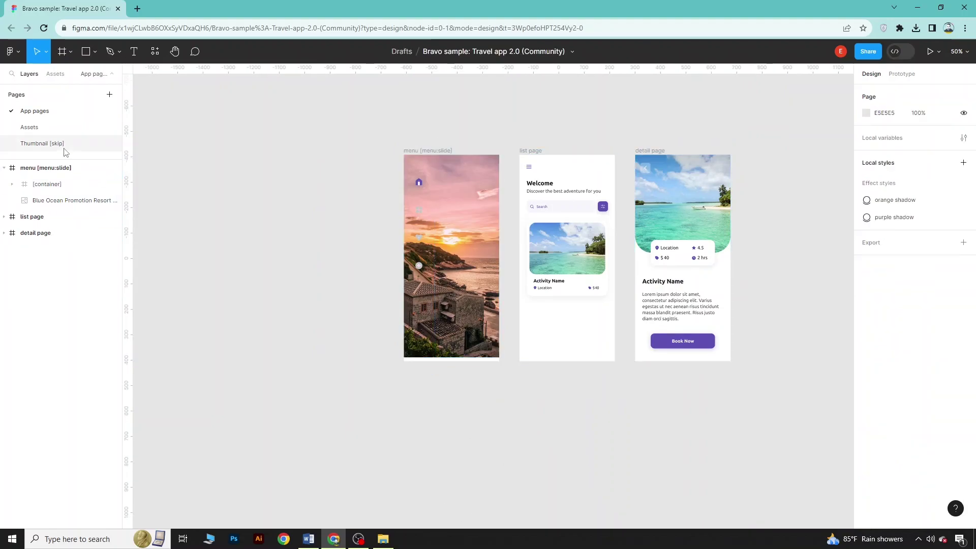
Add a 'TRAVEL THE WORLDE' heading and a 246×60 grey rectangle below it in the menu frame
{"action": "left_click", "coordinate": [134, 51]}
{"action": "left_click", "coordinate": [427, 296]}
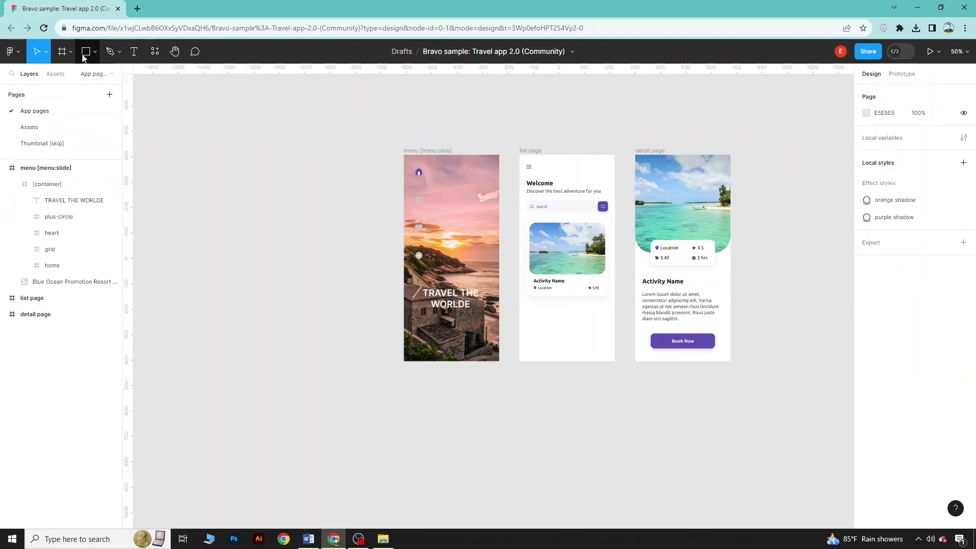
{"action": "left_click", "coordinate": [88, 53]}
{"action": "left_click", "coordinate": [95, 52]}
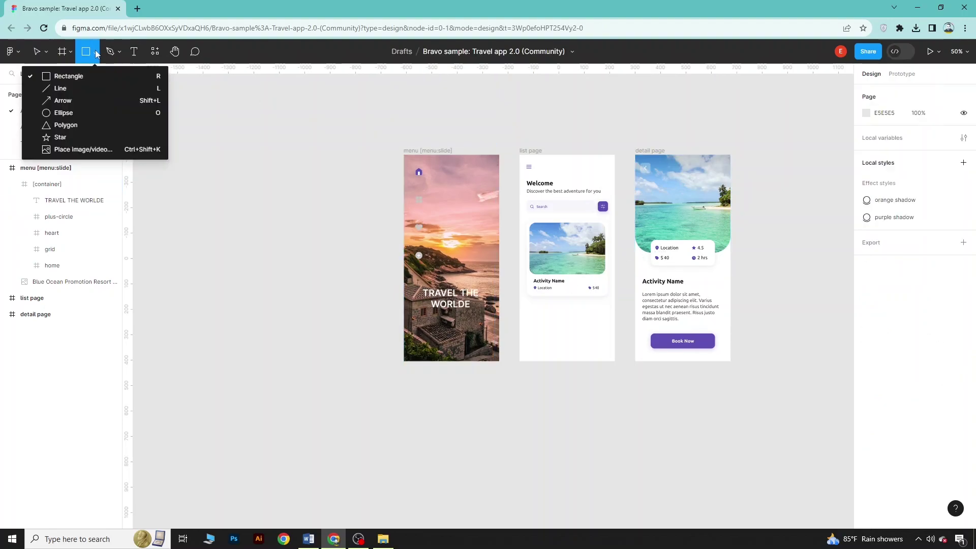
{"action": "left_click", "coordinate": [73, 77]}
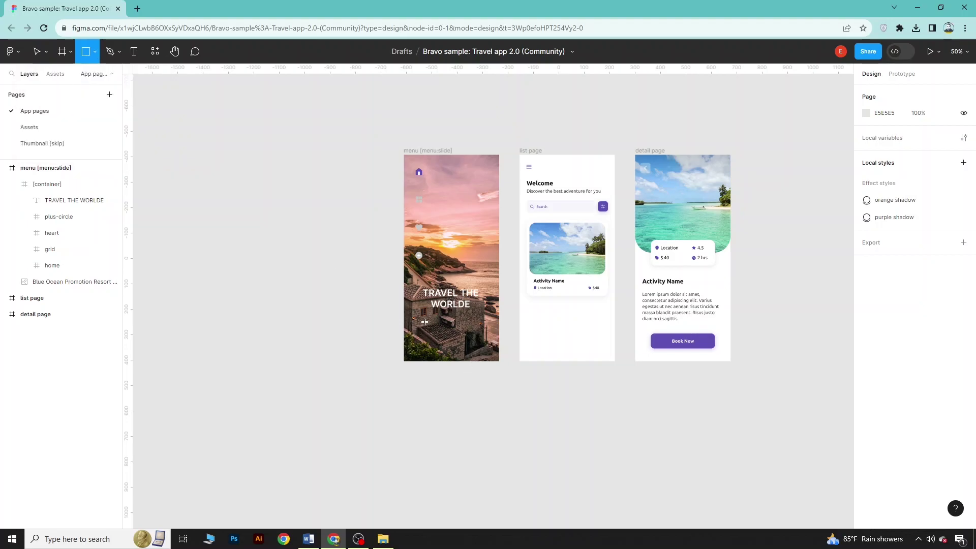
{"action": "mouse_move", "coordinate": [422, 325]}
{"action": "left_mouse_down"}
{"action": "mouse_move", "coordinate": [437, 346]}
{"action": "mouse_move", "coordinate": [488, 351]}
{"action": "mouse_move", "coordinate": [485, 340]}
{"action": "left_mouse_up"}
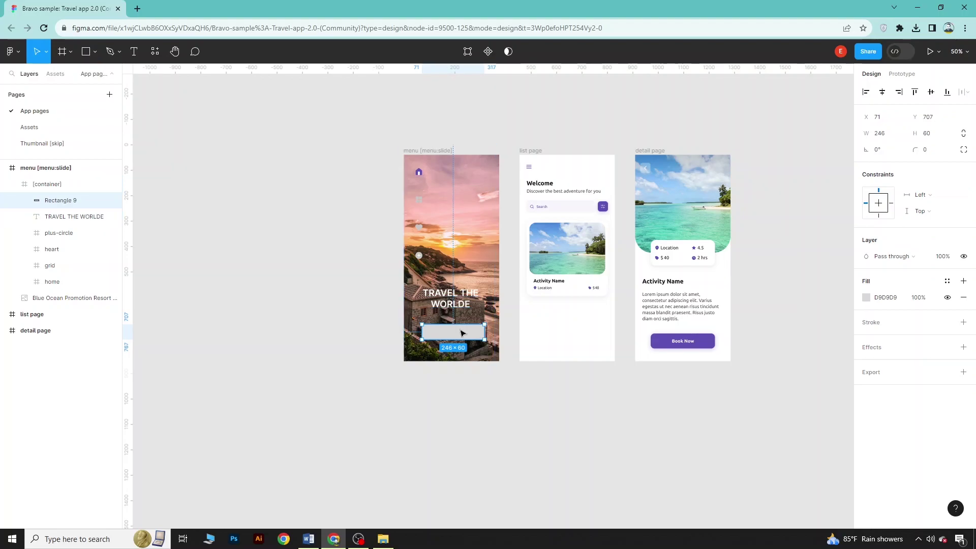
{"action": "left_click", "coordinate": [866, 297]}
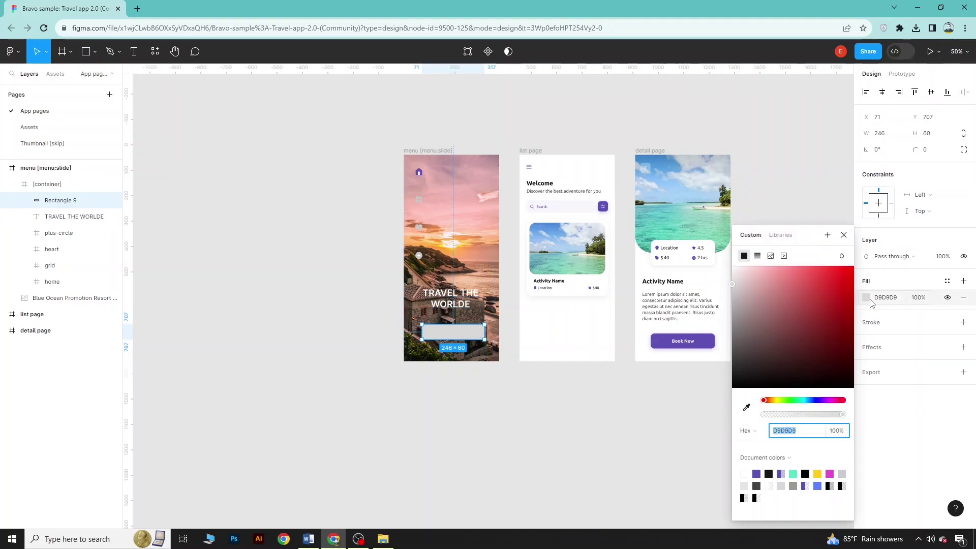
Fill the rectangle with orange EE8940 and give it a 35 corner radius
{"action": "left_click", "coordinate": [774, 400]}
{"action": "left_click_drag", "start_coordinate": [773, 402], "coordinate": [770, 401]}
{"action": "left_click", "coordinate": [821, 275]}
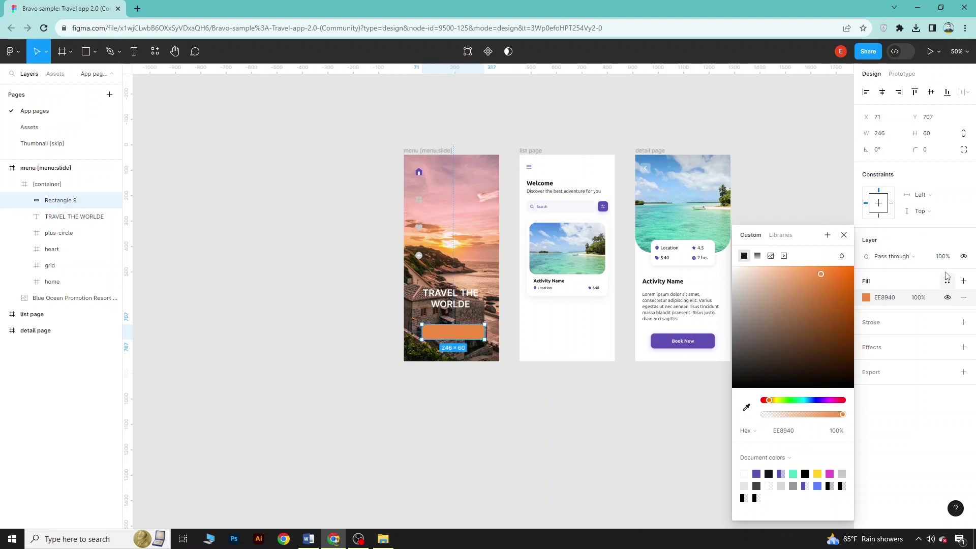
{"action": "left_click", "coordinate": [924, 151]}
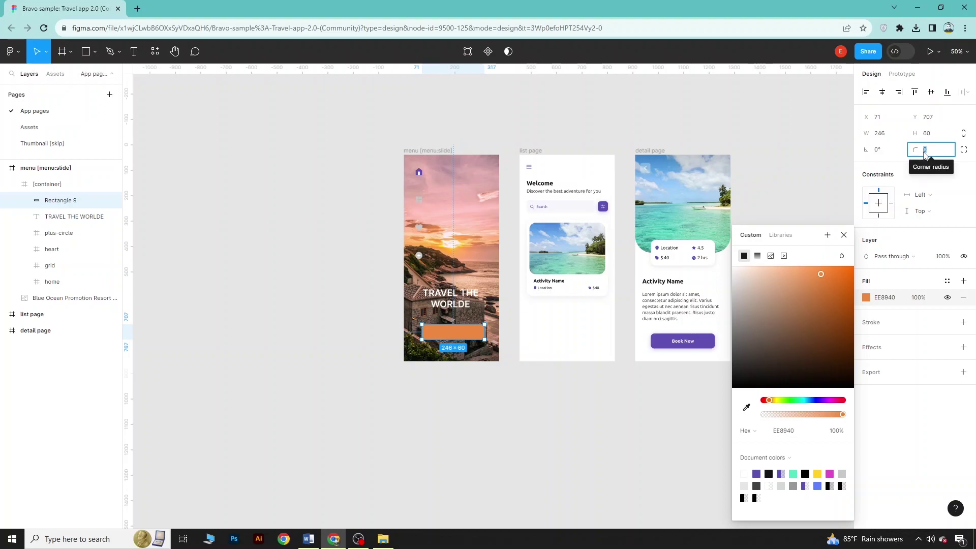
{"action": "type", "text": "35"}
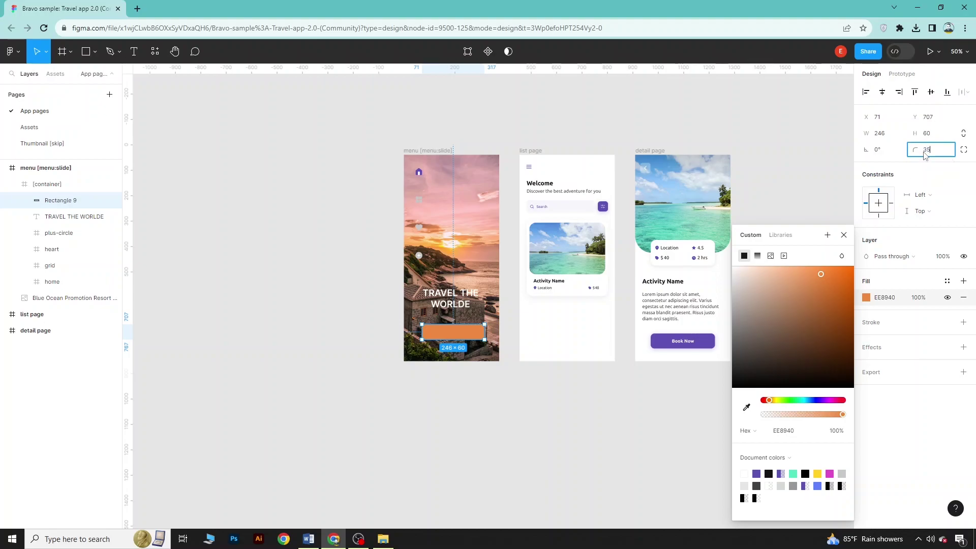
{"action": "left_click", "coordinate": [899, 162]}
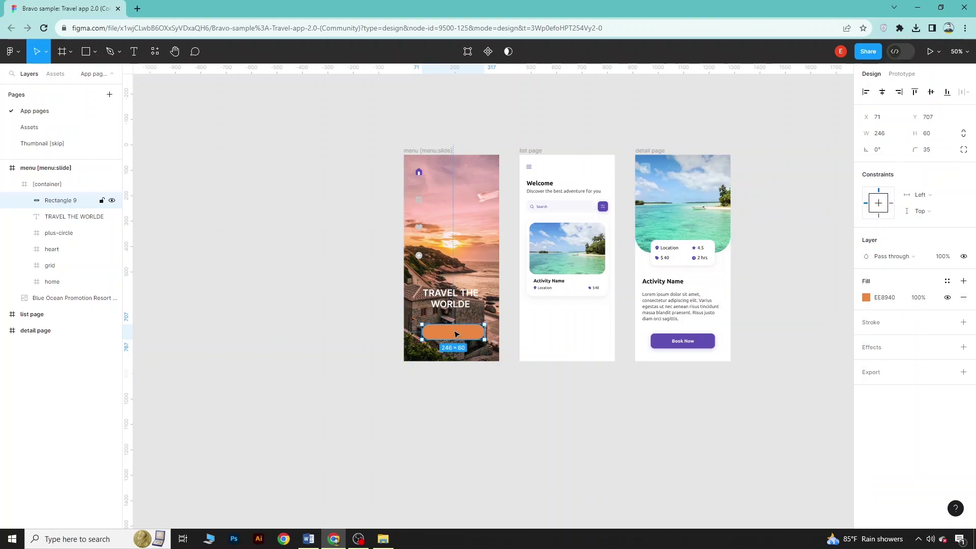
Add a white 'Find More' label centred on the orange button
{"action": "left_click", "coordinate": [133, 52]}
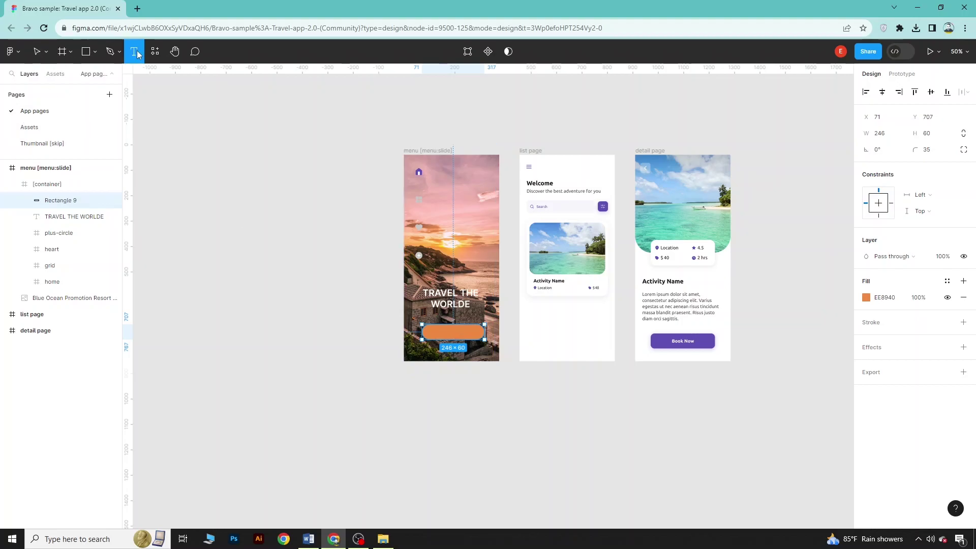
{"action": "left_click", "coordinate": [446, 334]}
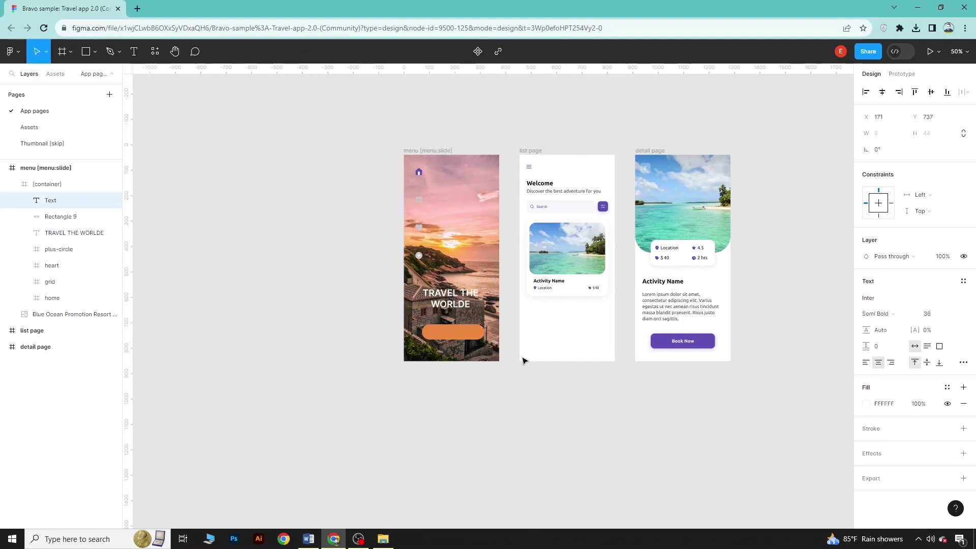
{"action": "type", "text": "Find"}
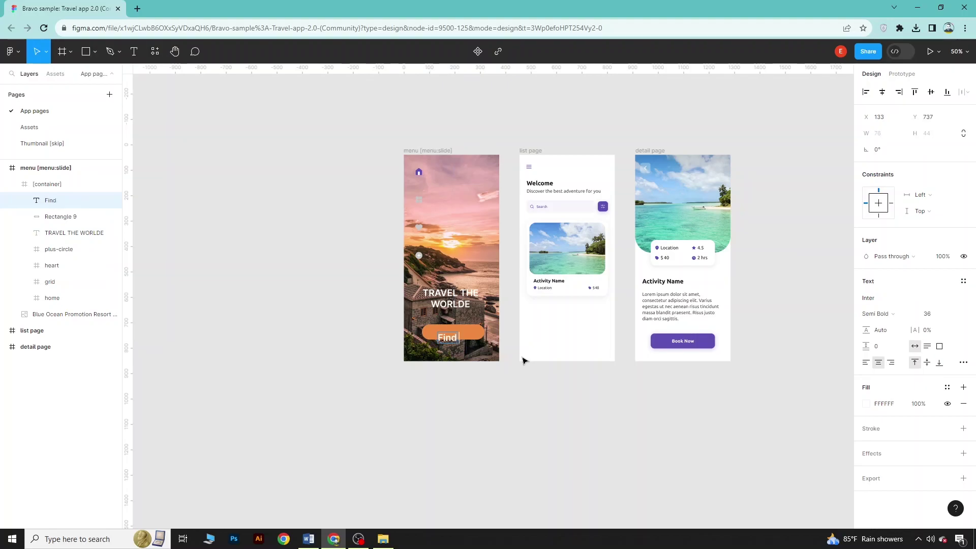
{"action": "type", "text": " Monr"}
{"action": "key", "text": "BackSpace"}
{"action": "key", "text": "BackSpace"}
{"action": "type", "text": "re"}
{"action": "key", "text": "Escape"}
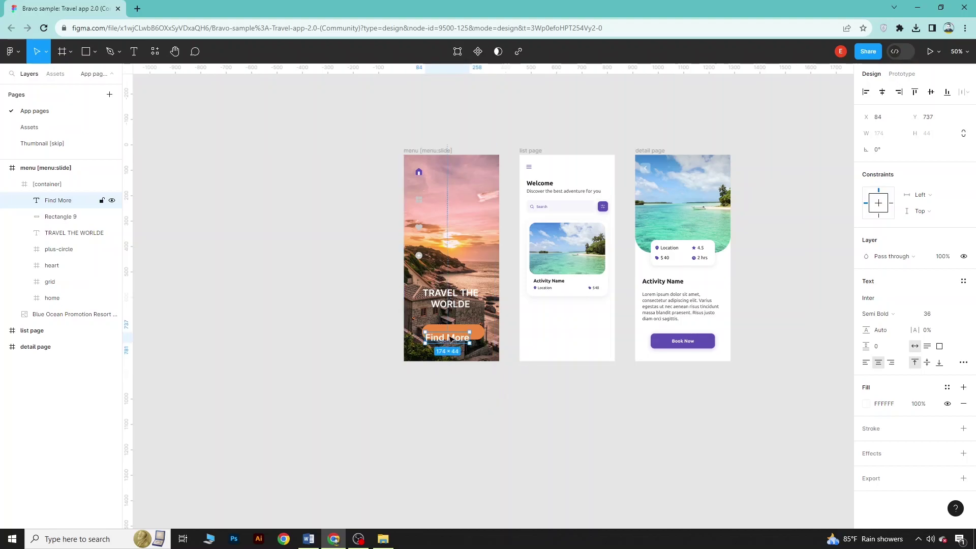
{"action": "left_click_drag", "start_coordinate": [446, 342], "coordinate": [452, 336]}
{"action": "left_click", "coordinate": [493, 437]}
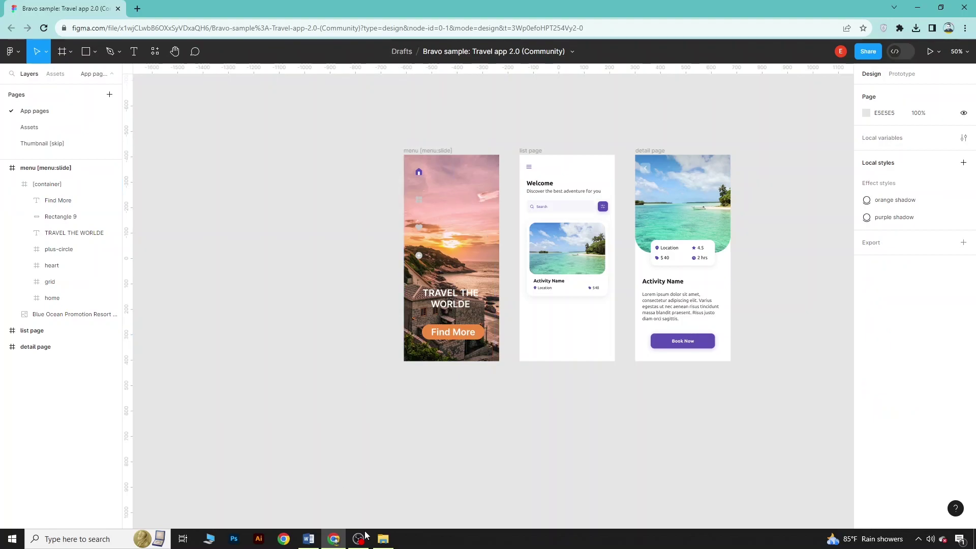
Drag the 1.png logo from Downloads to the top of the menu frame, above the heading
{"action": "left_click", "coordinate": [382, 539]}
{"action": "left_click", "coordinate": [332, 239]}
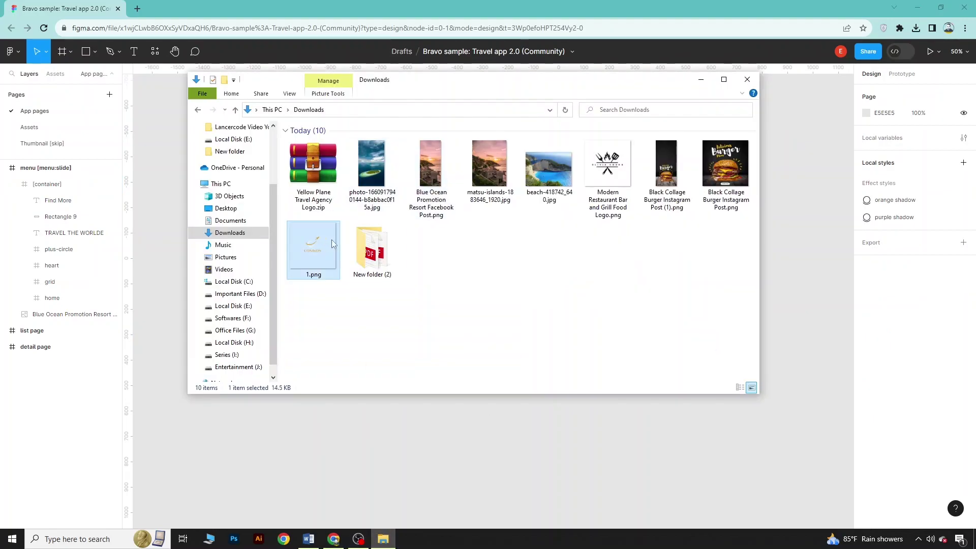
{"action": "left_click", "coordinate": [571, 469]}
{"action": "left_click_drag", "start_coordinate": [570, 471], "coordinate": [446, 170]}
{"action": "left_click", "coordinate": [515, 454]}
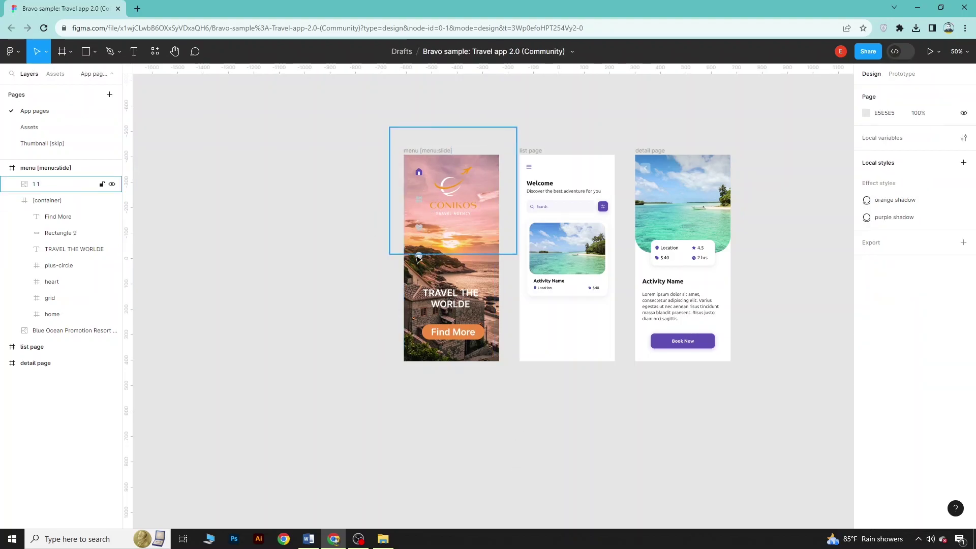
{"action": "left_click", "coordinate": [421, 258]}
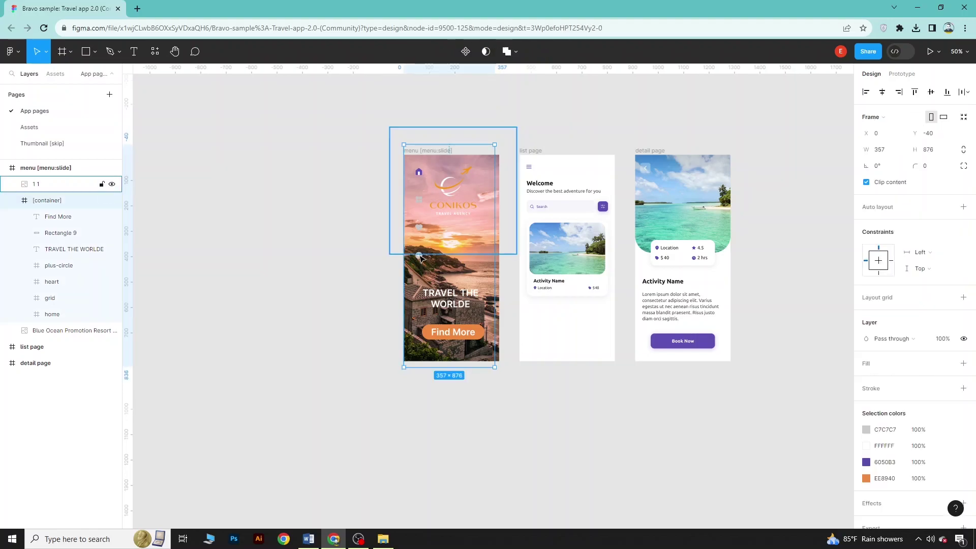
Recolour the menu icons from grey C7C7C7 to red FD3030
{"action": "left_click", "coordinate": [866, 430]}
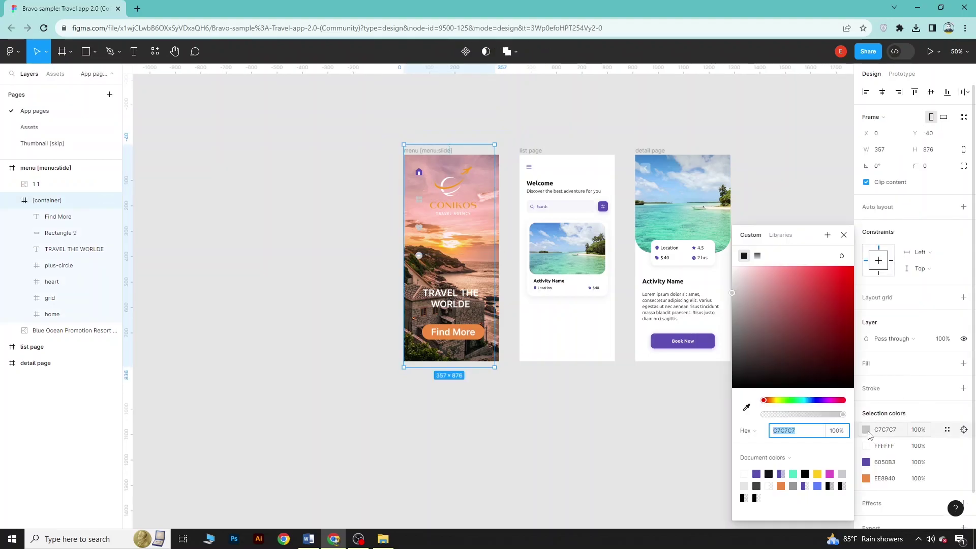
{"action": "left_click", "coordinate": [813, 278]}
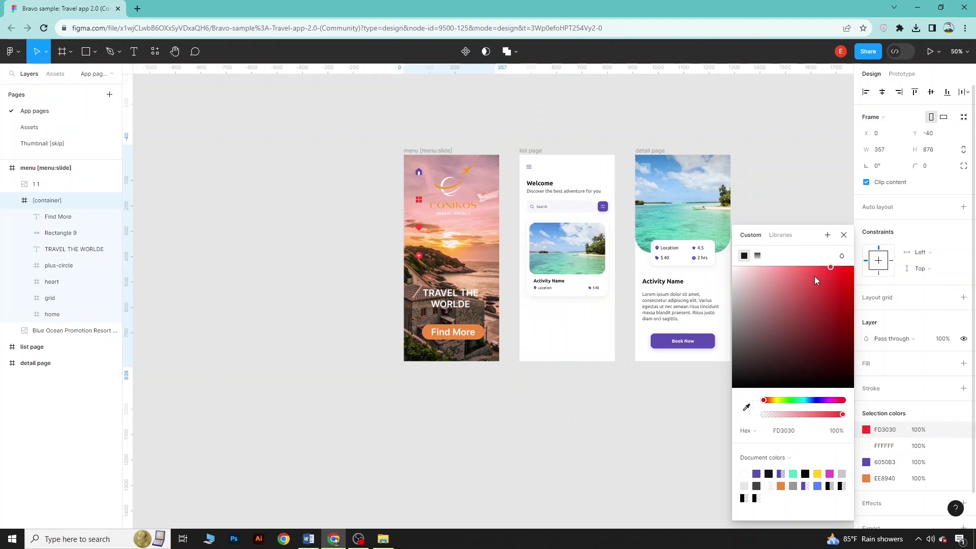
{"action": "left_click", "coordinate": [505, 449]}
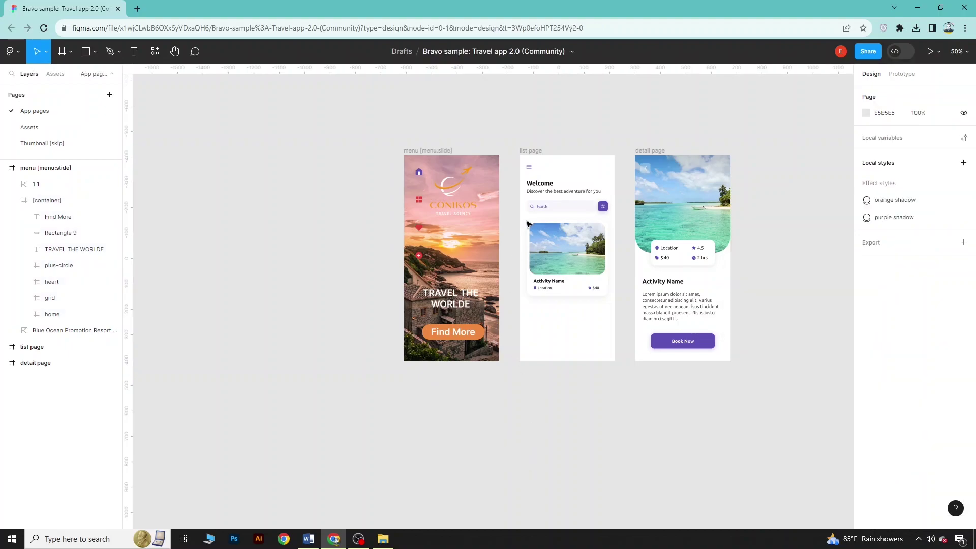
Replace the detail page's header image fill with beach-418742_640.jpg
{"action": "left_click", "coordinate": [677, 204]}
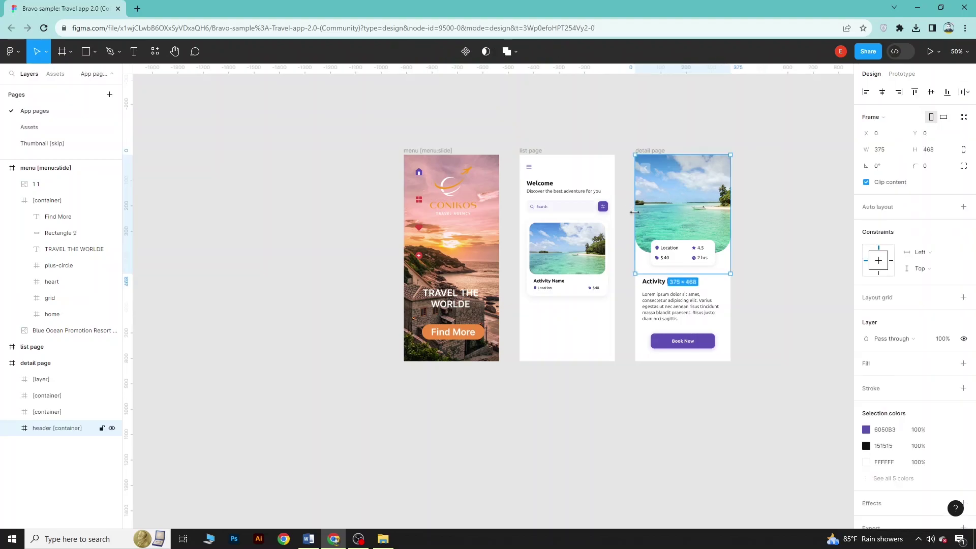
{"action": "double_click", "coordinate": [694, 210]}
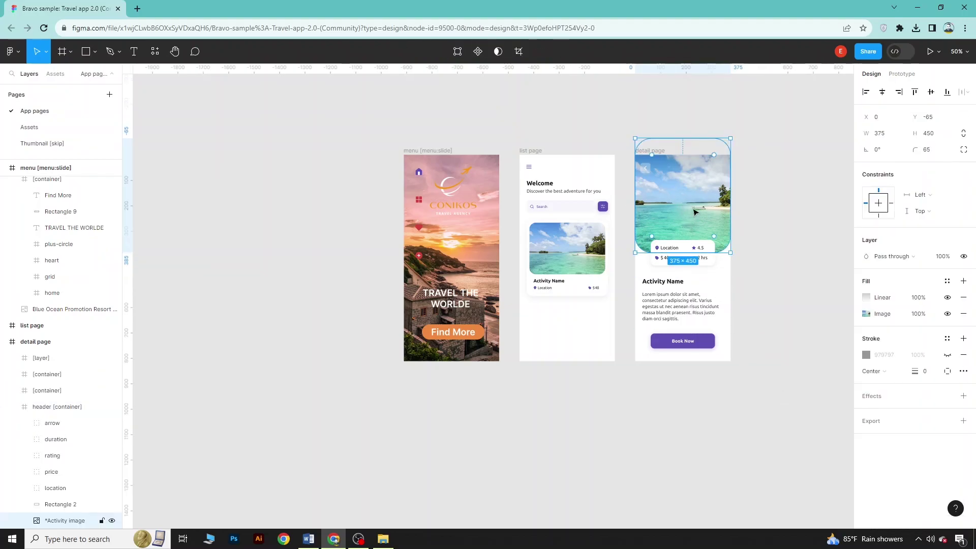
{"action": "left_click", "coordinate": [867, 314]}
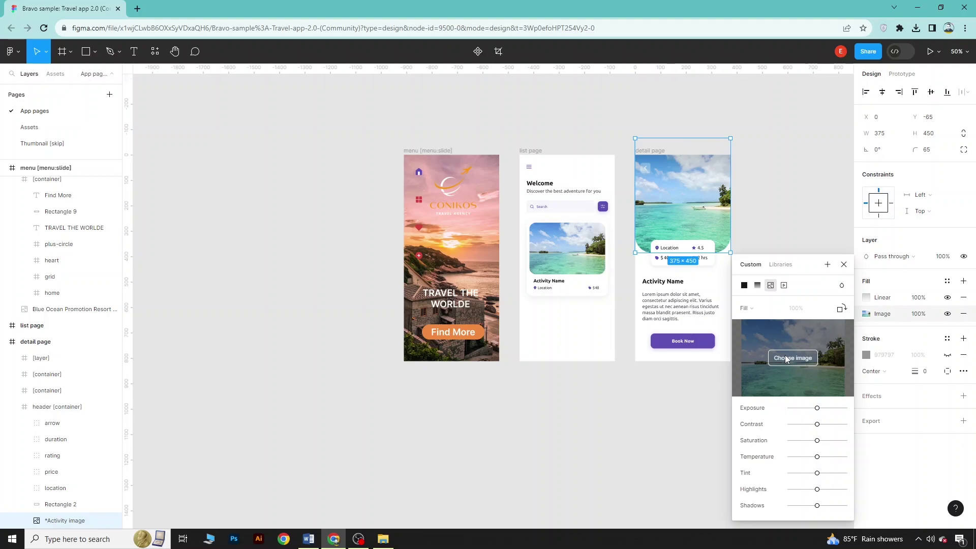
{"action": "left_click", "coordinate": [786, 358]}
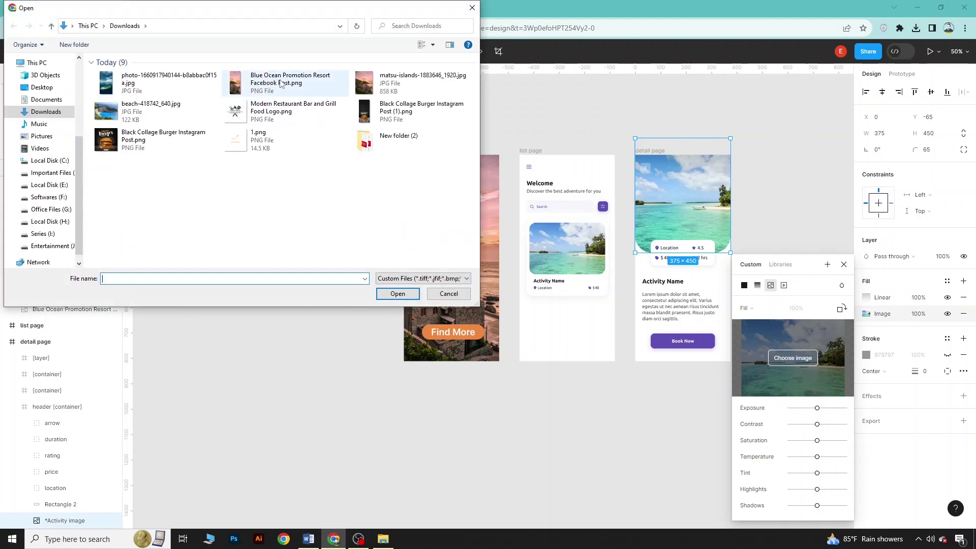
{"action": "left_click", "coordinate": [145, 120]}
{"action": "left_click", "coordinate": [398, 294]}
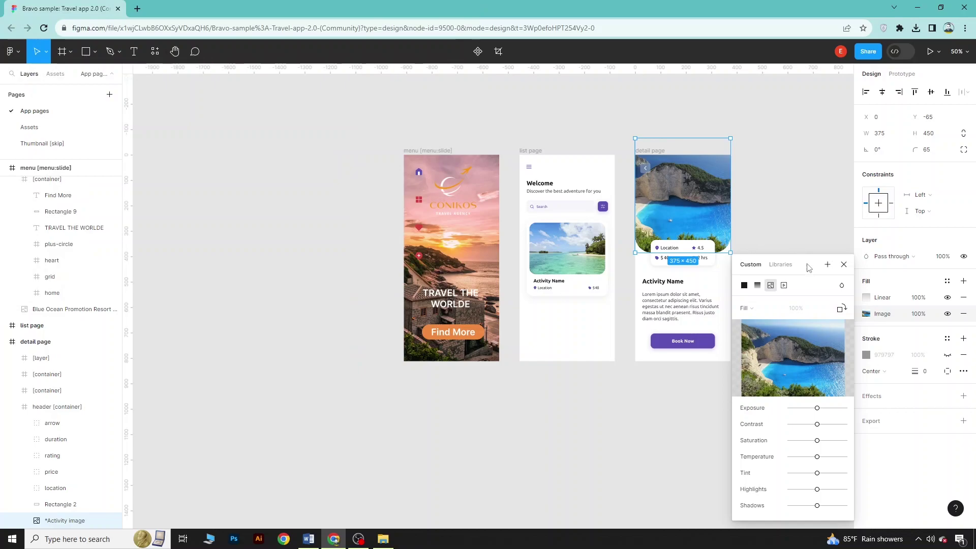
{"action": "left_click", "coordinate": [846, 267]}
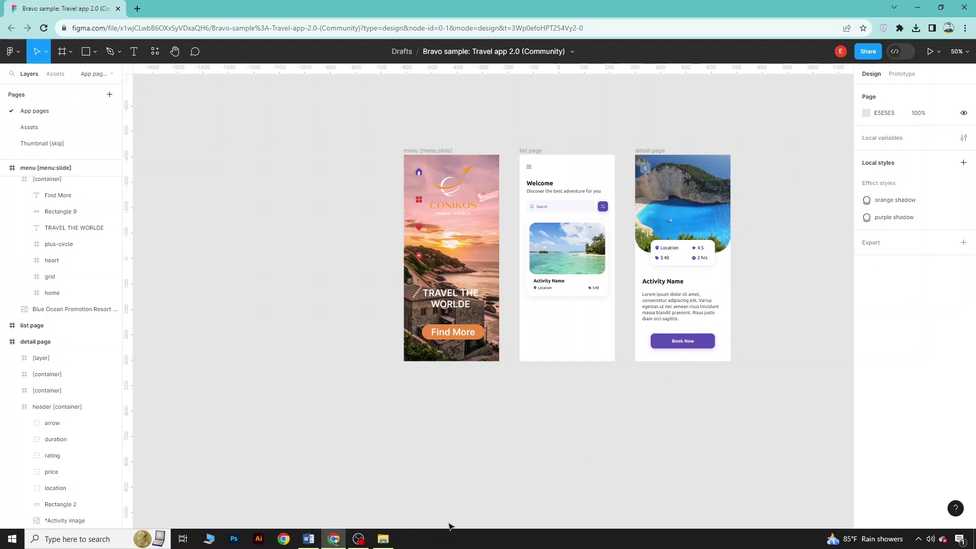
Shift the menu, list and detail frames further left on the canvas
{"action": "left_click_drag", "start_coordinate": [342, 128], "coordinate": [804, 416]}
{"action": "left_click_drag", "start_coordinate": [672, 306], "coordinate": [526, 307]}
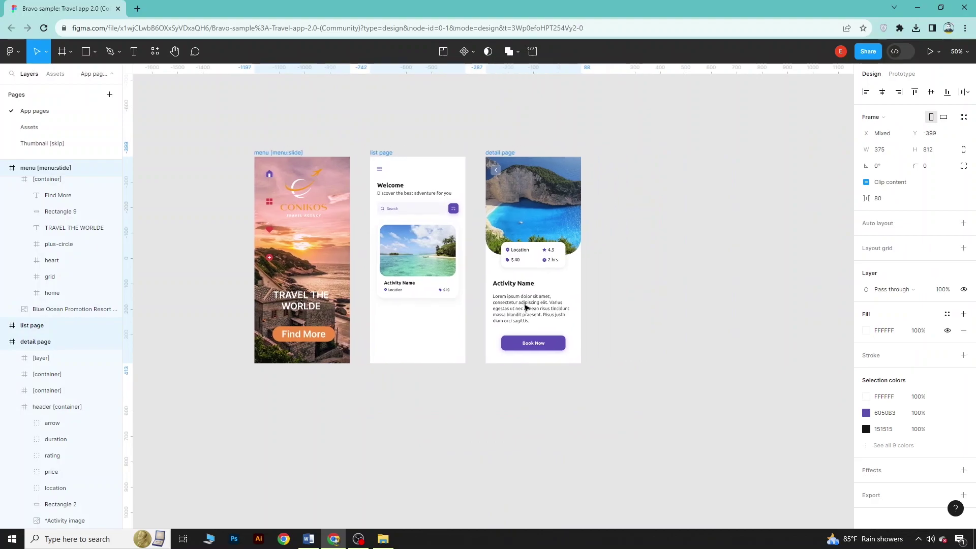
{"action": "left_click", "coordinate": [619, 449]}
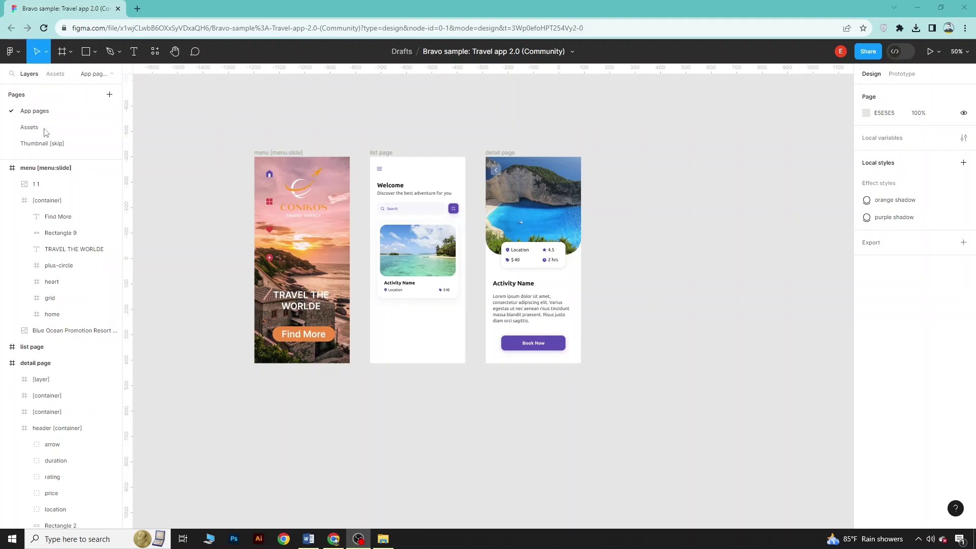
Add a blank iPhone 13 mini frame beside the detail page
{"action": "left_click", "coordinate": [69, 59]}
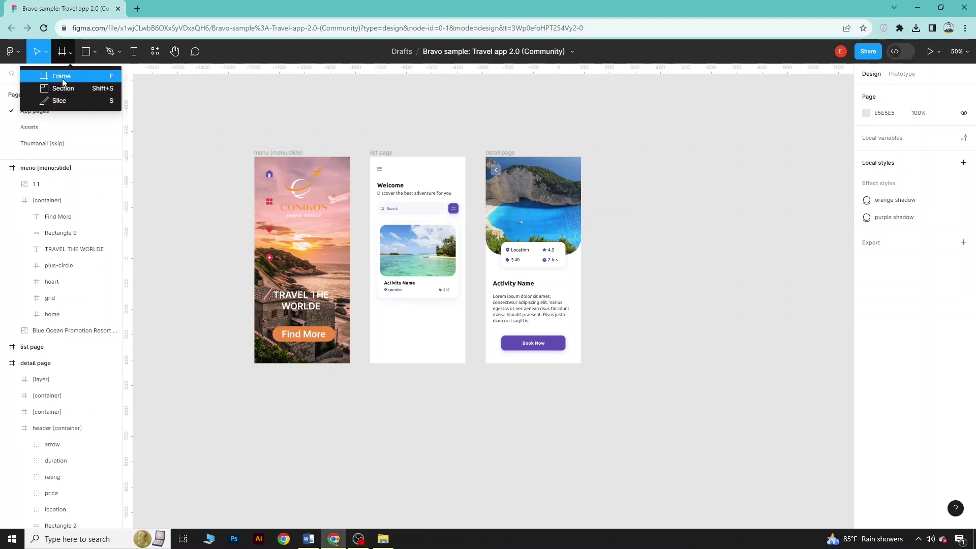
{"action": "left_click", "coordinate": [57, 74]}
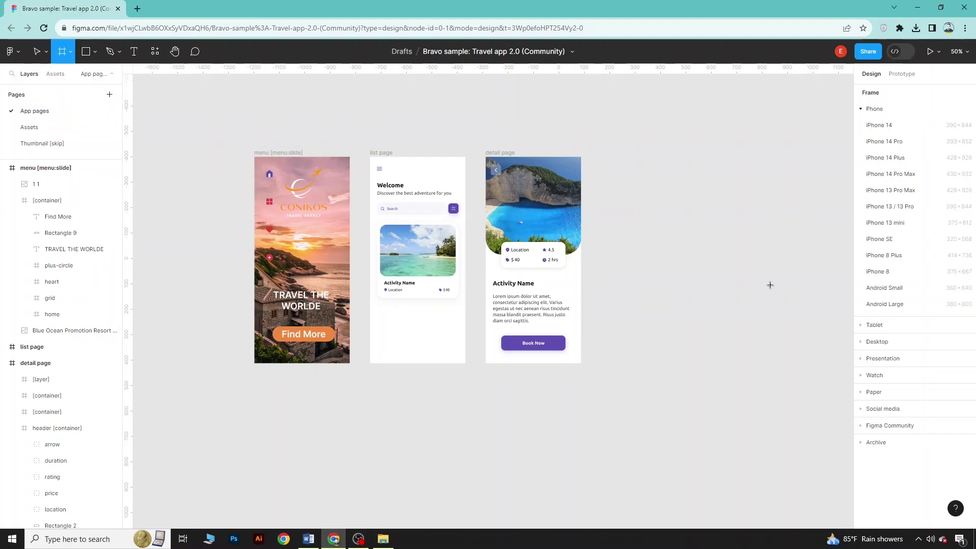
{"action": "left_click", "coordinate": [891, 223]}
{"action": "left_click_drag", "start_coordinate": [649, 321], "coordinate": [657, 286]}
{"action": "left_click", "coordinate": [749, 288]}
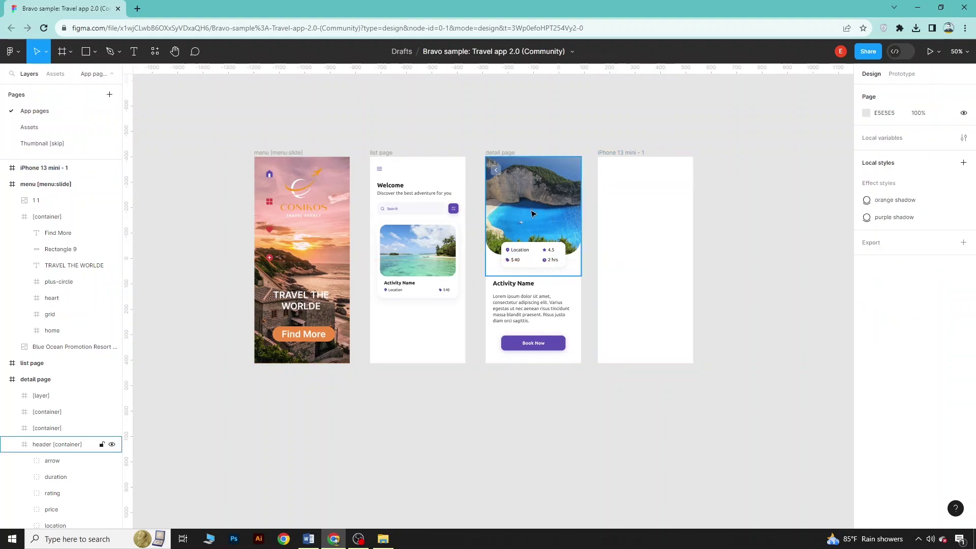
Drop beach-418742_640.jpg from Downloads into the new frame and size it to 375×399
{"action": "left_click", "coordinate": [392, 540]}
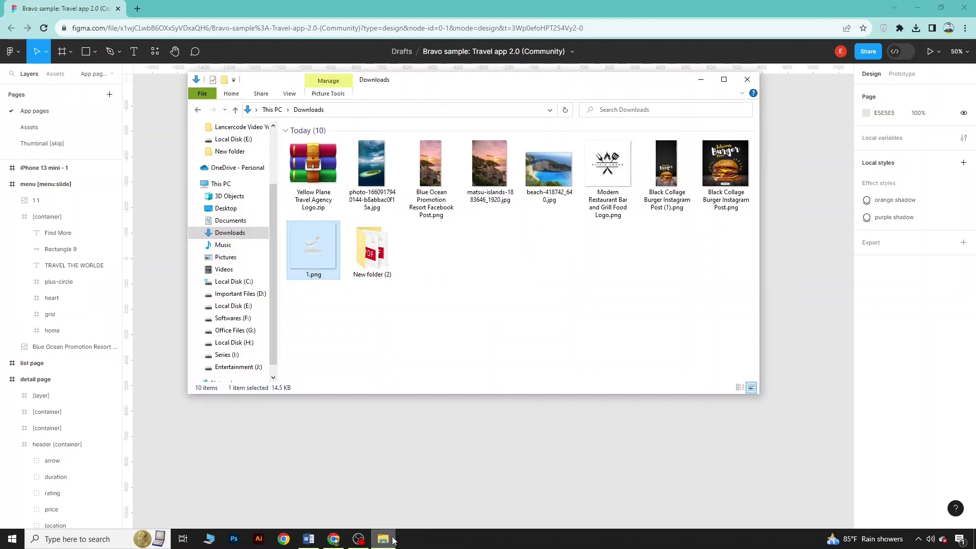
{"action": "left_click_drag", "start_coordinate": [549, 170], "coordinate": [672, 201]}
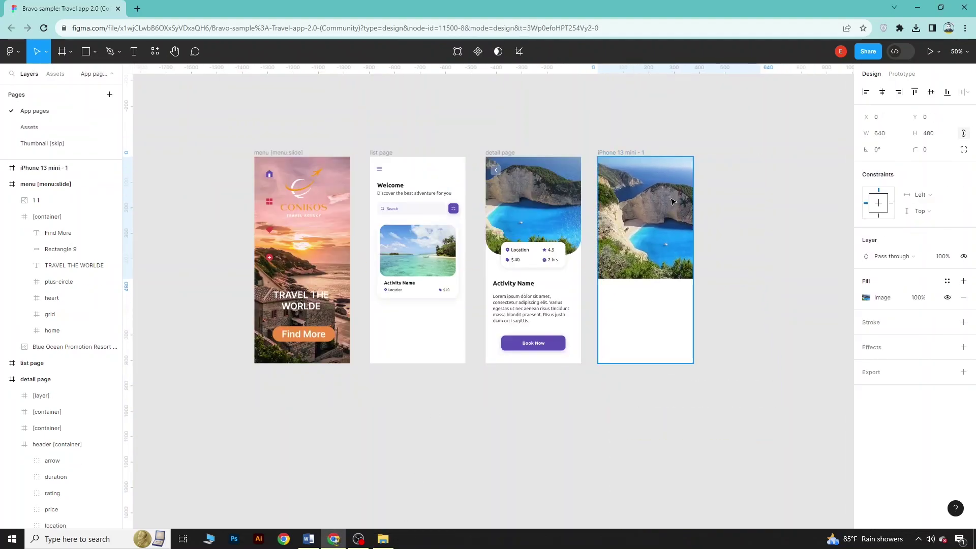
{"action": "left_click_drag", "start_coordinate": [759, 223], "coordinate": [692, 225]}
{"action": "left_click_drag", "start_coordinate": [658, 278], "coordinate": [646, 257]}
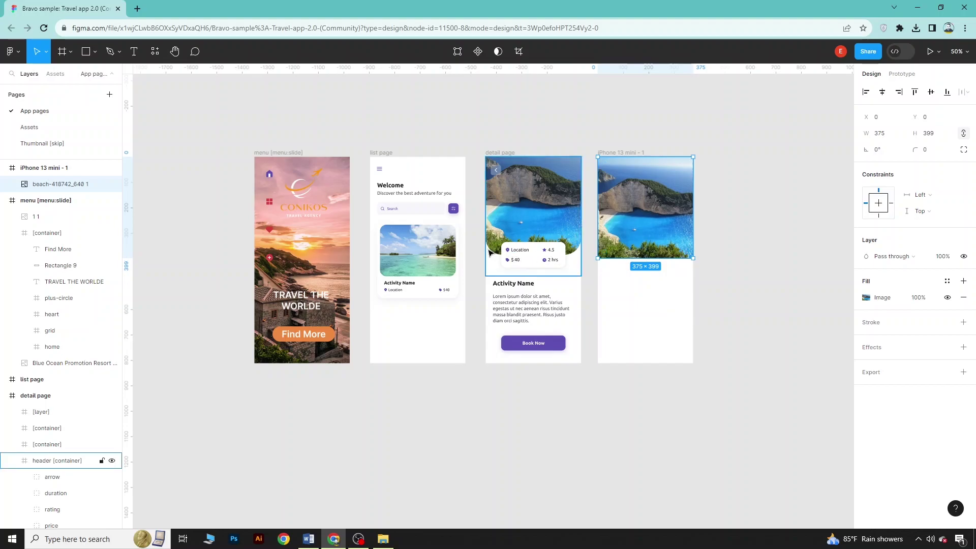
Give the beach photo square top corners and bottom corners rounded to about 72 and 65
{"action": "left_click", "coordinate": [963, 150]}
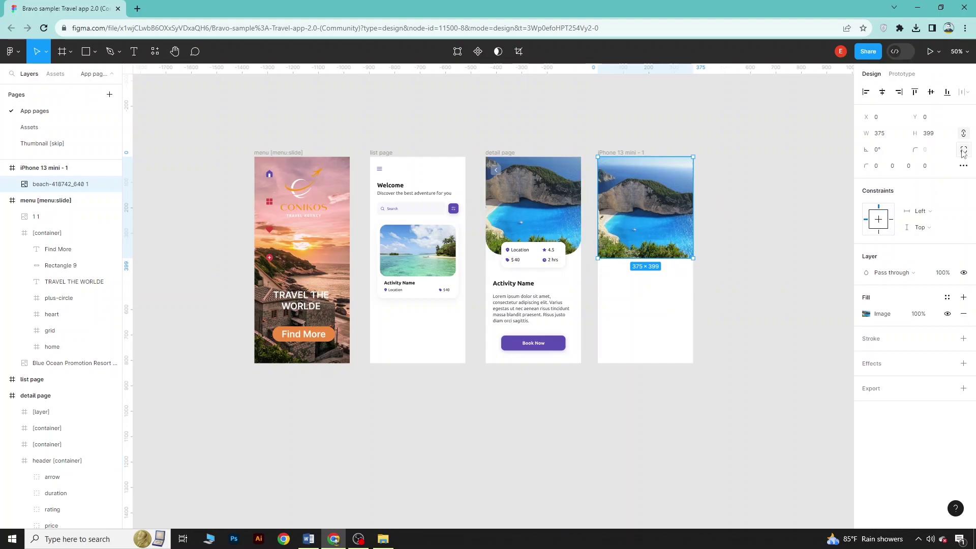
{"action": "left_click", "coordinate": [893, 166]}
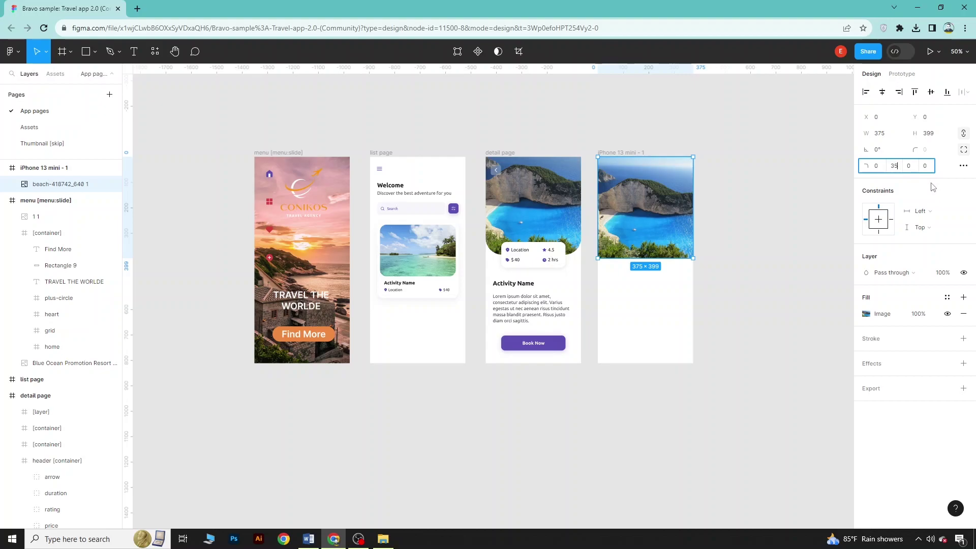
{"action": "key", "text": "Return"}
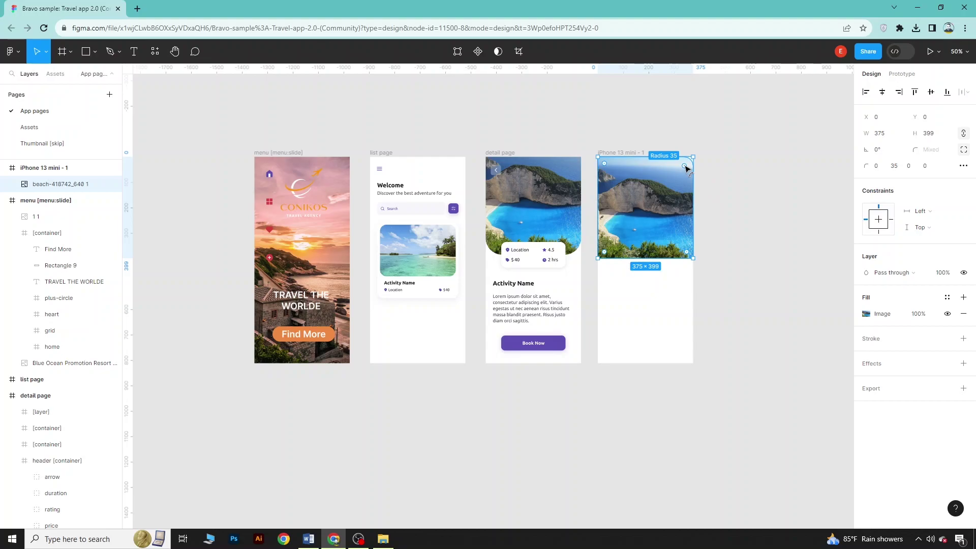
{"action": "left_click_drag", "start_coordinate": [685, 167], "coordinate": [700, 159]}
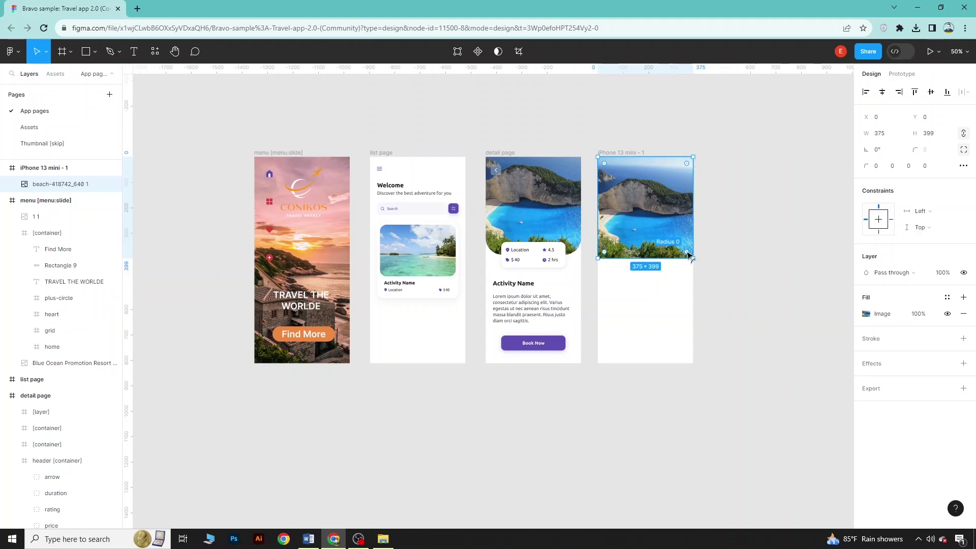
{"action": "left_click_drag", "start_coordinate": [687, 254], "coordinate": [676, 244]}
{"action": "left_click_drag", "start_coordinate": [604, 251], "coordinate": [619, 247]}
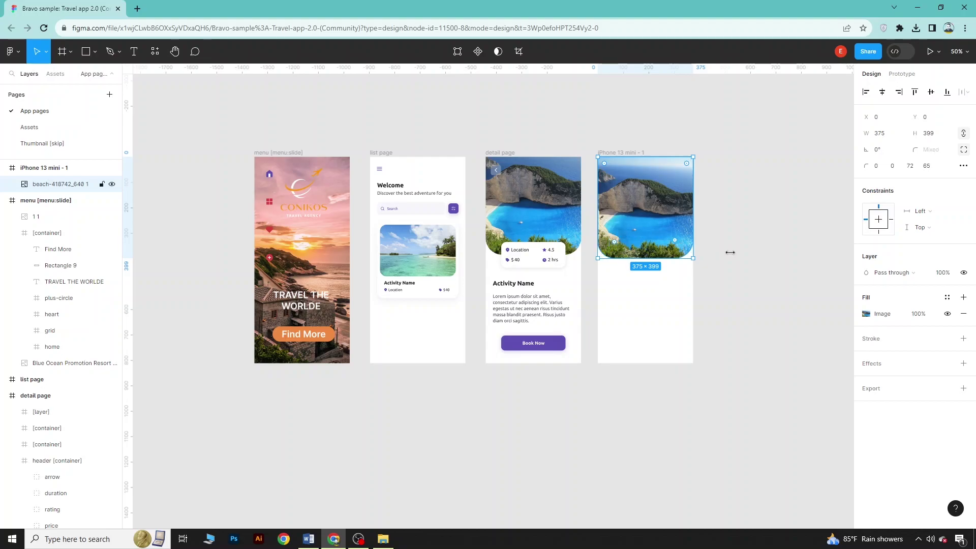
{"action": "left_click", "coordinate": [731, 259]}
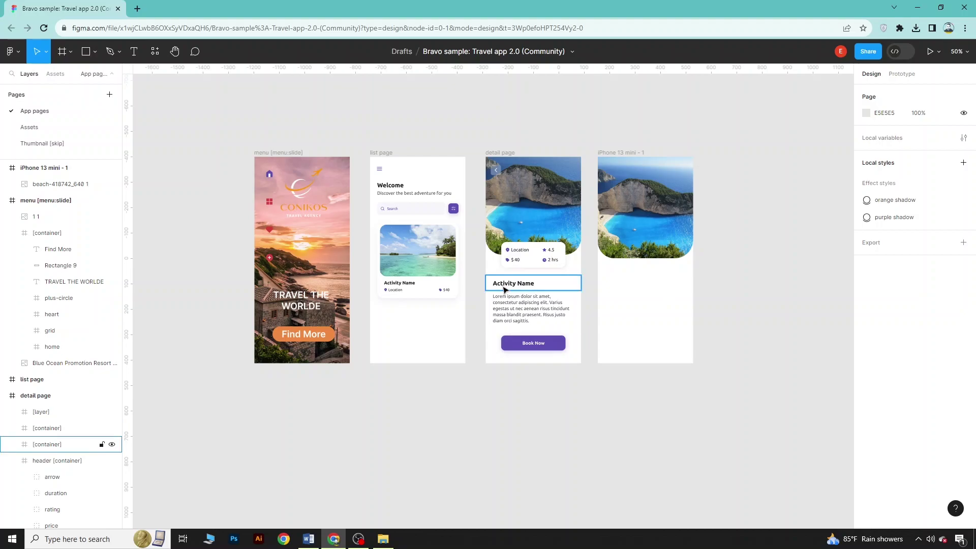
Copy the Activity Name heading from the detail page into the new frame below the photo
{"action": "left_click", "coordinate": [505, 289]}
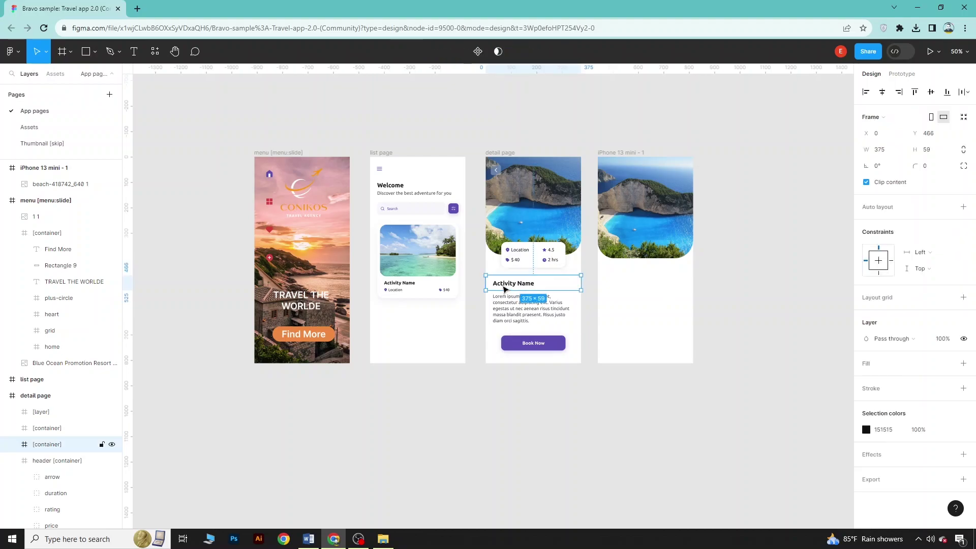
{"action": "right_click", "coordinate": [505, 289]}
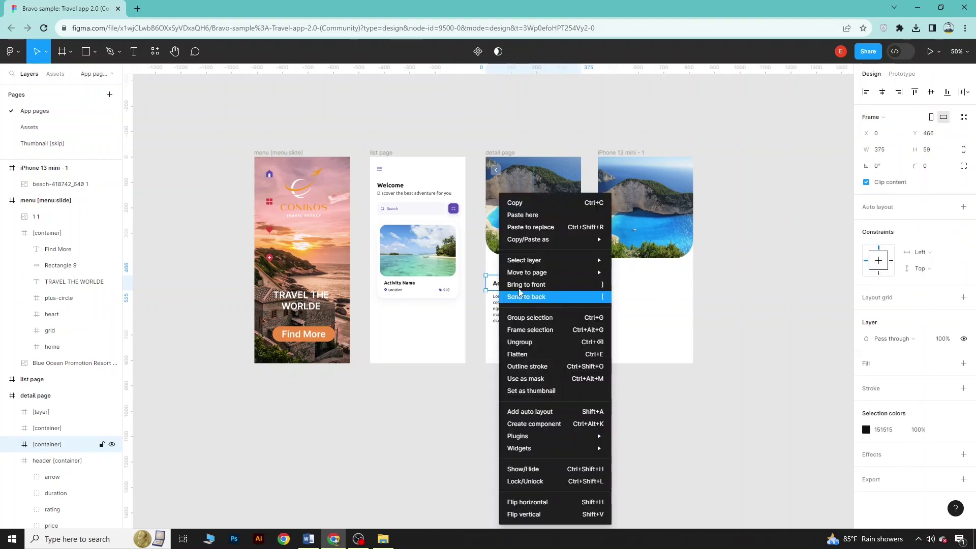
{"action": "left_click", "coordinate": [523, 221]}
{"action": "right_click", "coordinate": [636, 307]}
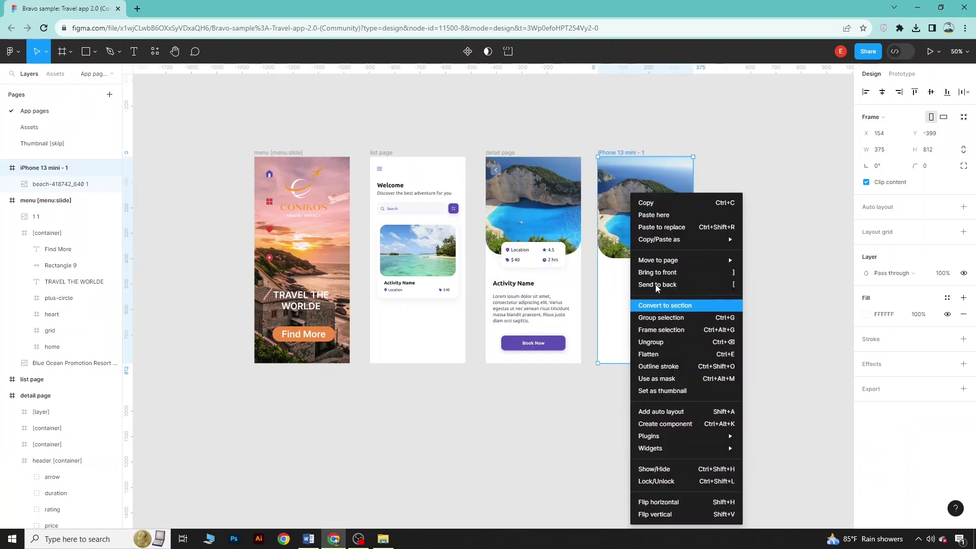
{"action": "left_click", "coordinate": [656, 219]}
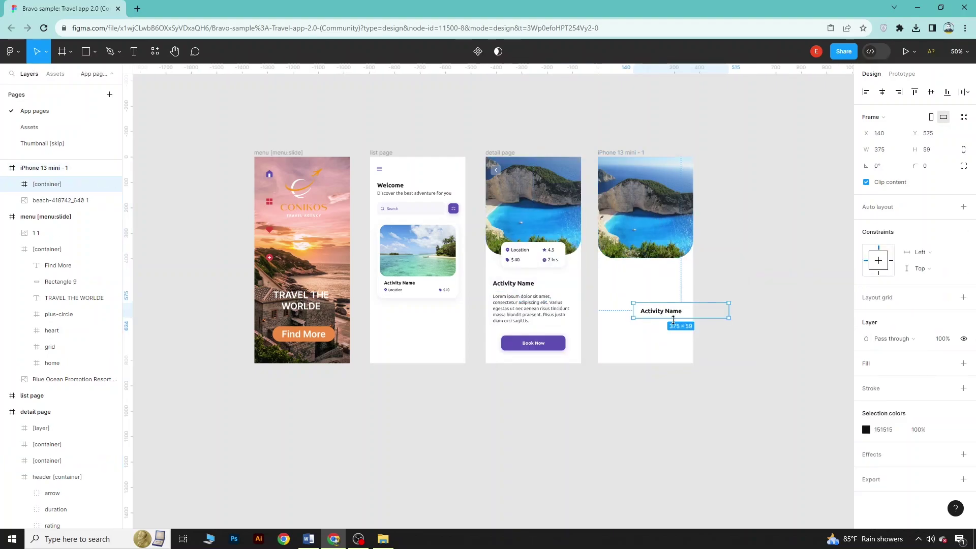
{"action": "left_click_drag", "start_coordinate": [671, 314], "coordinate": [637, 286]}
Copy the lorem ipsum description into the new frame, aligned under Activity Name
{"action": "left_click", "coordinate": [528, 316]}
{"action": "right_click", "coordinate": [530, 317]}
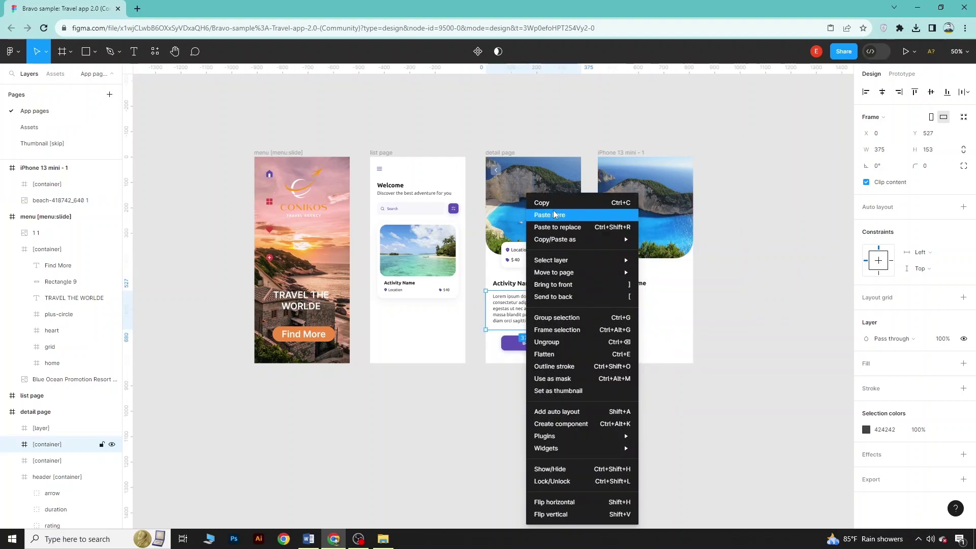
{"action": "left_click", "coordinate": [541, 202]}
{"action": "right_click", "coordinate": [642, 291]}
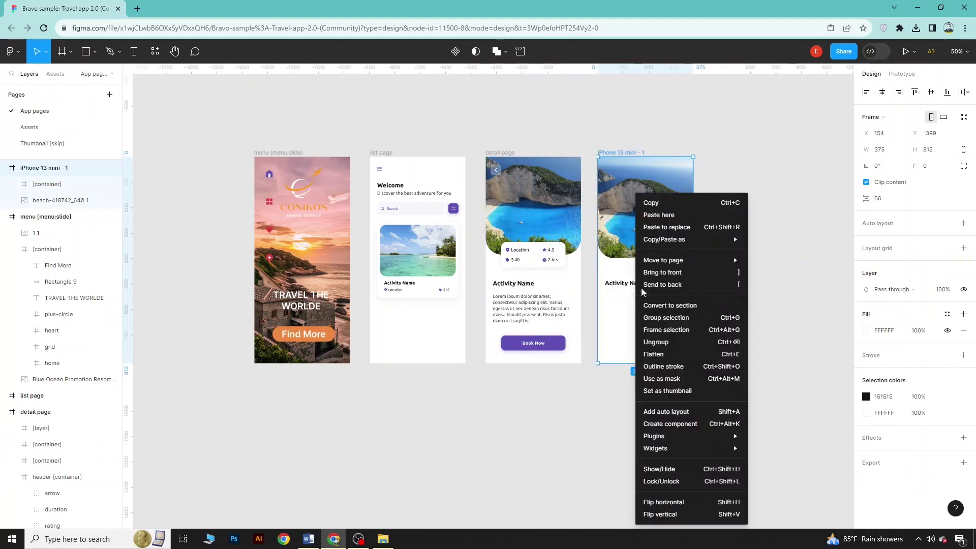
{"action": "left_click", "coordinate": [658, 214]}
{"action": "left_click_drag", "start_coordinate": [662, 316], "coordinate": [628, 313]}
{"action": "left_click", "coordinate": [729, 307]}
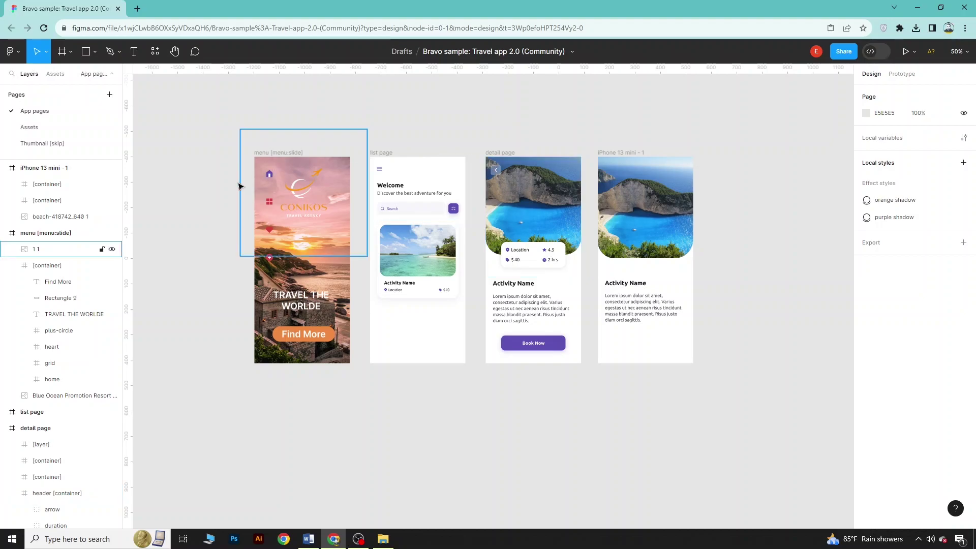
Search the Plugins browser for 'icon' and scroll through the results
{"action": "left_click", "coordinate": [155, 51]}
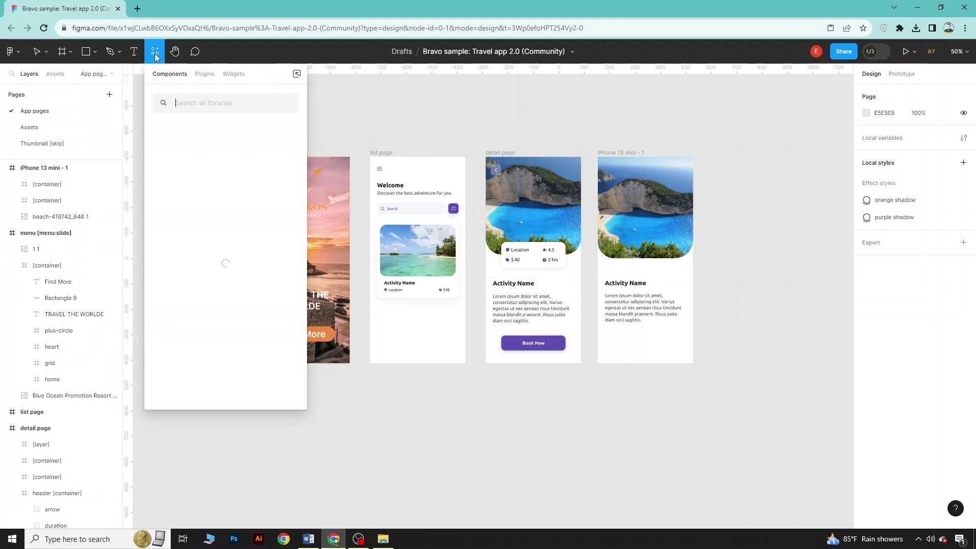
{"action": "left_click", "coordinate": [204, 74]}
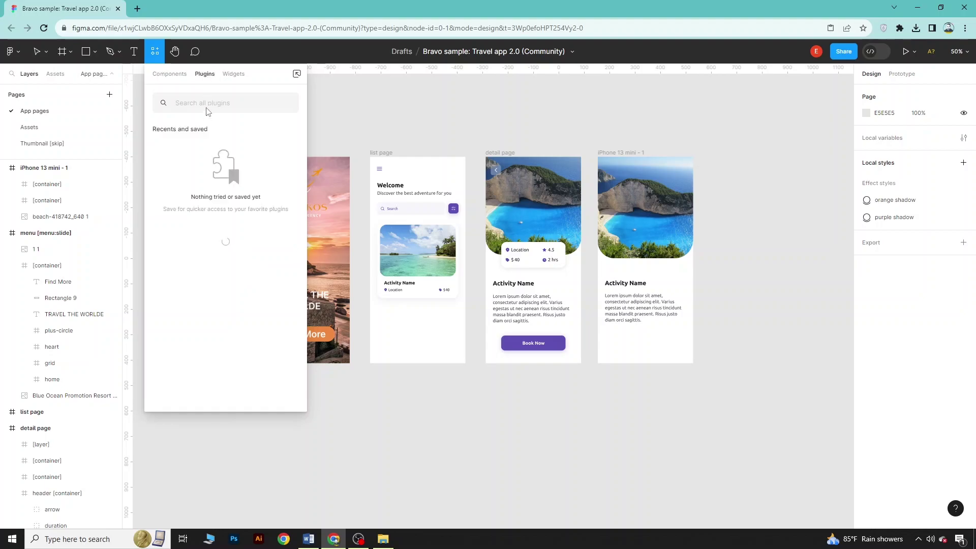
{"action": "type", "text": "i"}
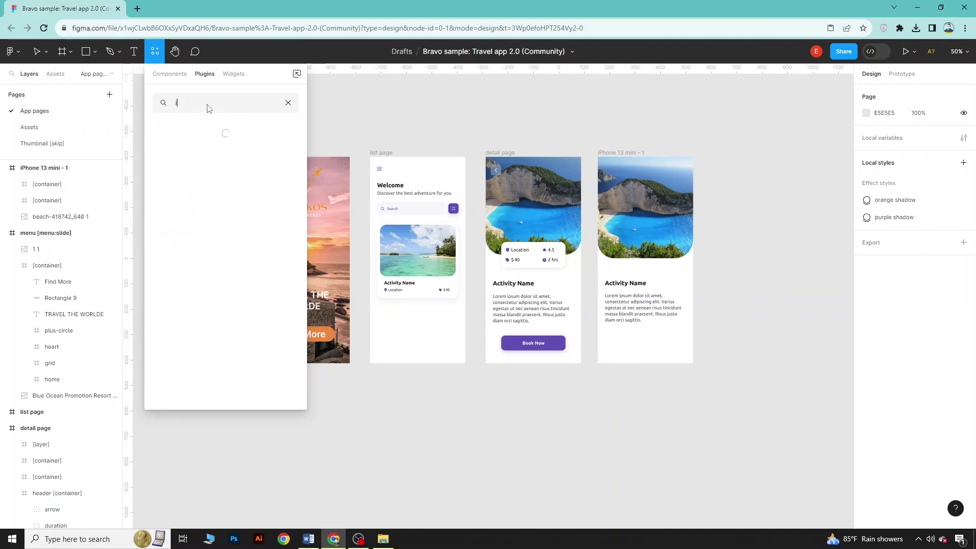
{"action": "type", "text": "con"}
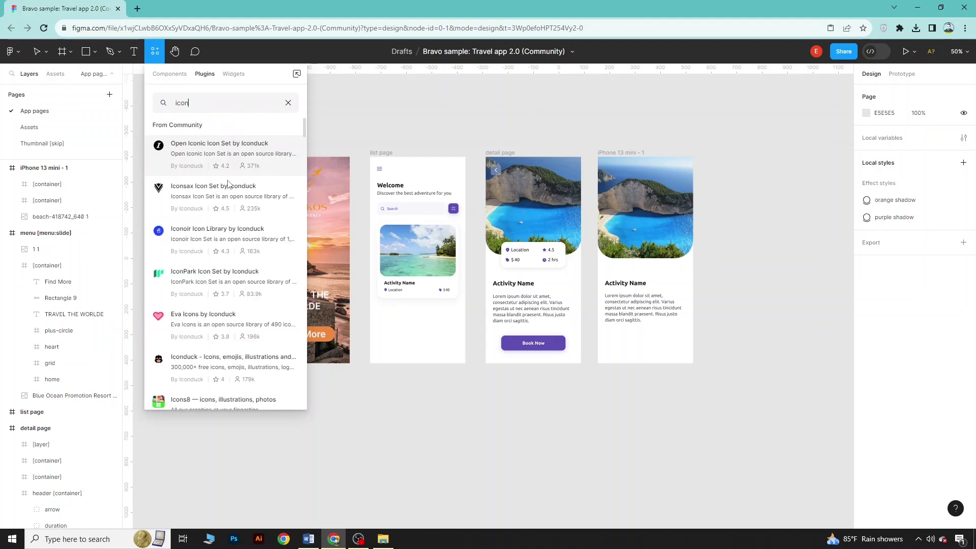
{"action": "scroll", "coordinate": [247, 300], "scroll_direction": "down", "scroll_amount": 1}
{"action": "scroll", "coordinate": [223, 307], "scroll_direction": "down", "scroll_amount": 1}
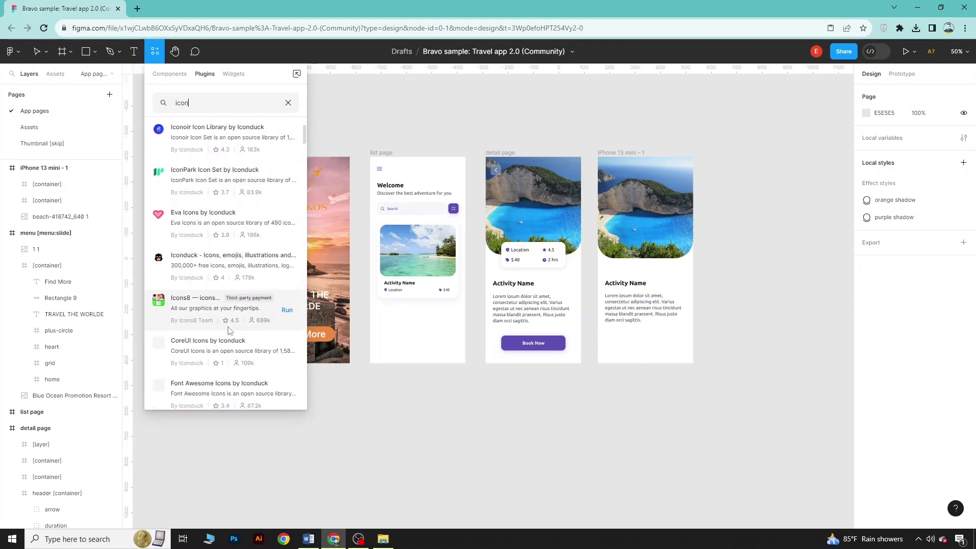
{"action": "scroll", "coordinate": [224, 260], "scroll_direction": "down", "scroll_amount": 1}
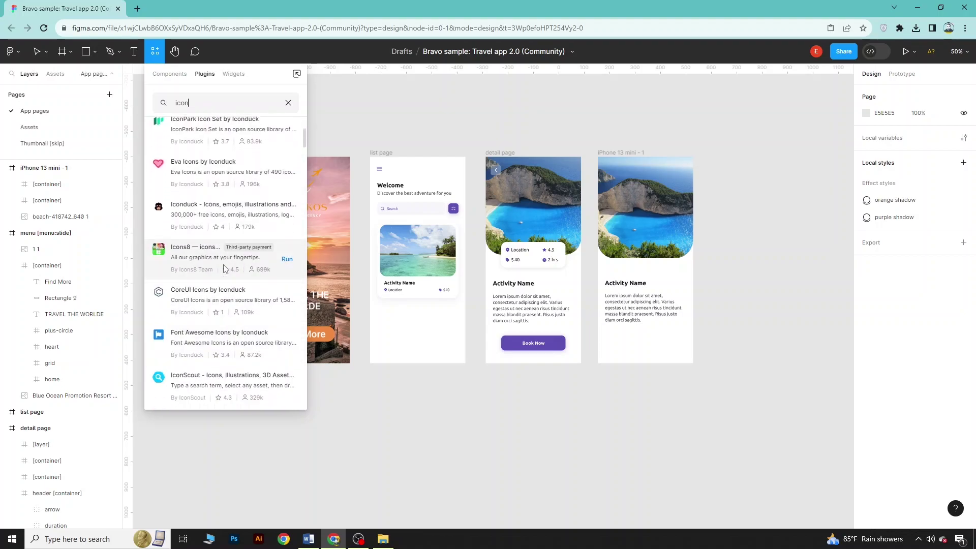
Run the IconScout plugin and advance through its onboarding slides
{"action": "left_click", "coordinate": [198, 381]}
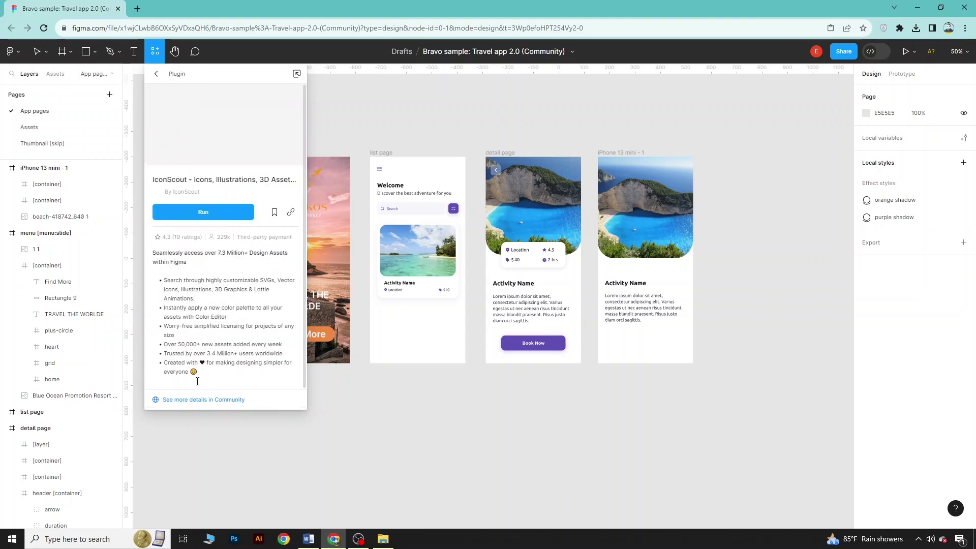
{"action": "left_click", "coordinate": [213, 219]}
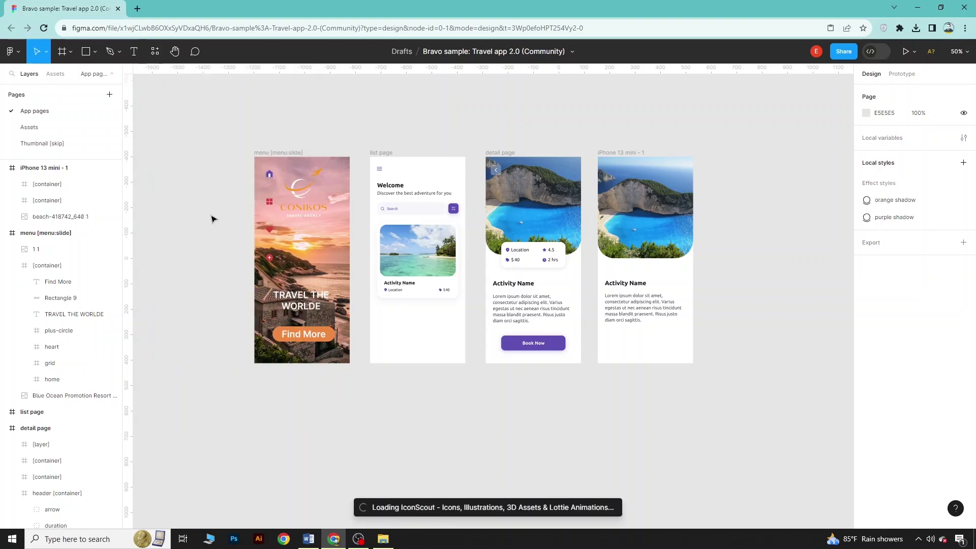
{"action": "left_click", "coordinate": [489, 418]}
{"action": "left_click", "coordinate": [489, 417]}
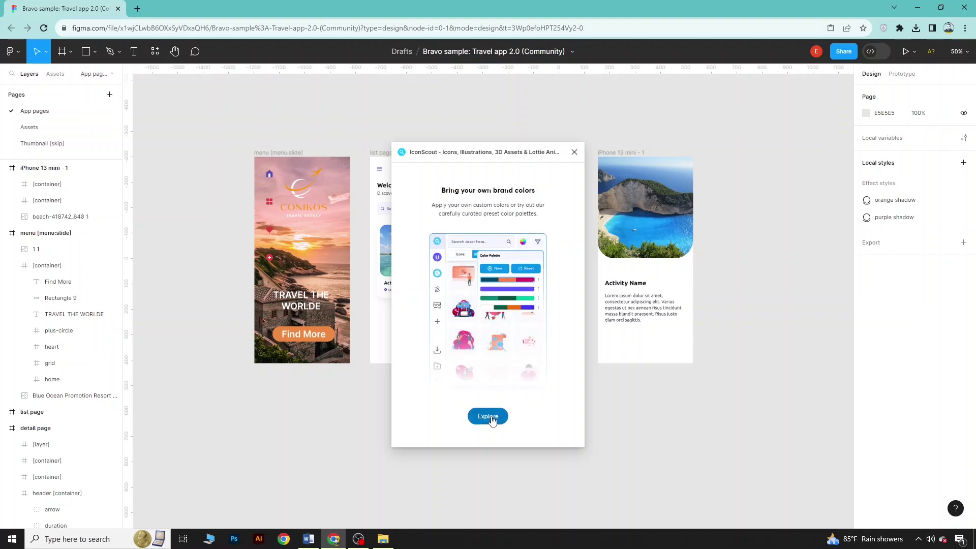
Search IconScout for 'back arrow' and drag the plain chevron onto the iPhone 13 mini - 1 frame
{"action": "left_click", "coordinate": [488, 417]}
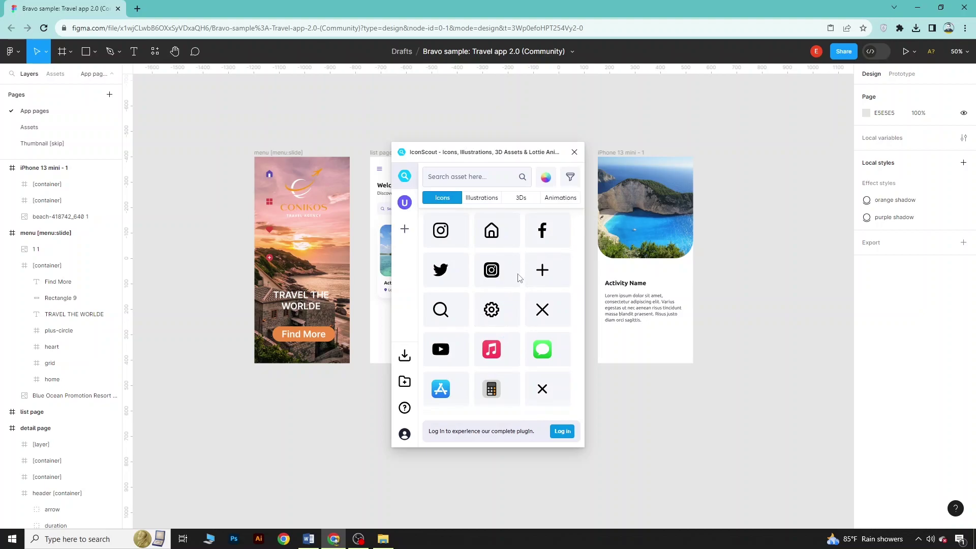
{"action": "left_click", "coordinate": [485, 179]}
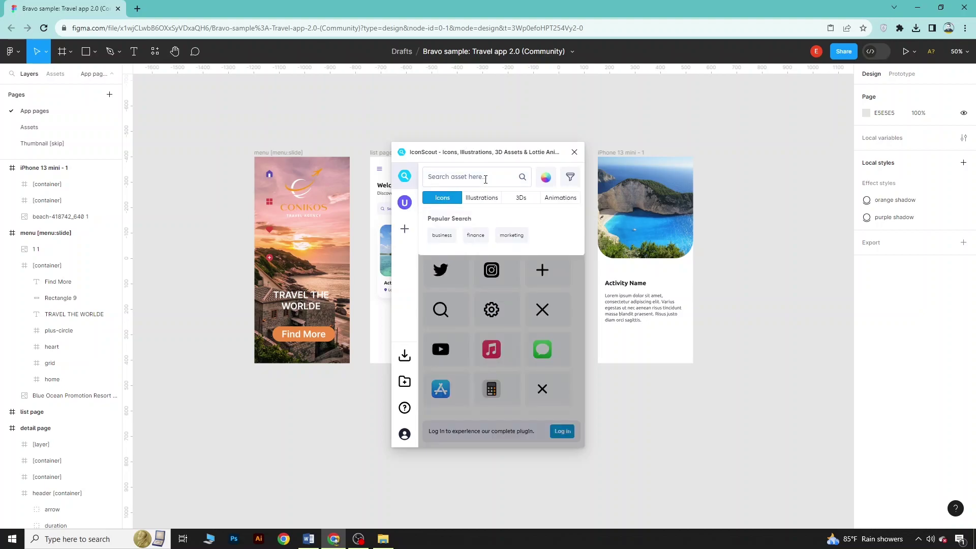
{"action": "type", "text": "arrowback"}
{"action": "key", "text": "Return"}
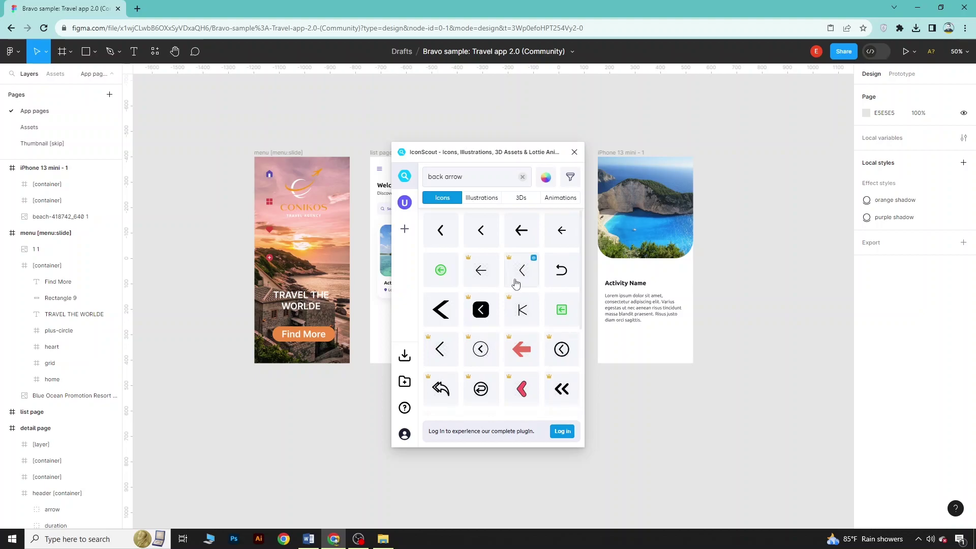
{"action": "scroll", "coordinate": [524, 301], "scroll_direction": "down", "scroll_amount": 1}
{"action": "scroll", "coordinate": [524, 301], "scroll_direction": "down", "scroll_amount": 3}
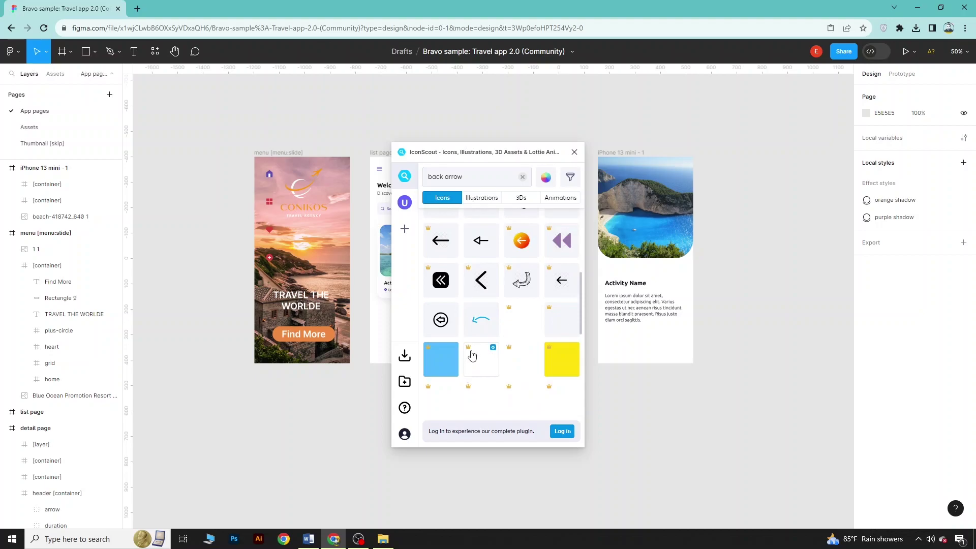
{"action": "scroll", "coordinate": [470, 361], "scroll_direction": "up", "scroll_amount": 3}
{"action": "left_click_drag", "start_coordinate": [440, 274], "coordinate": [626, 198]}
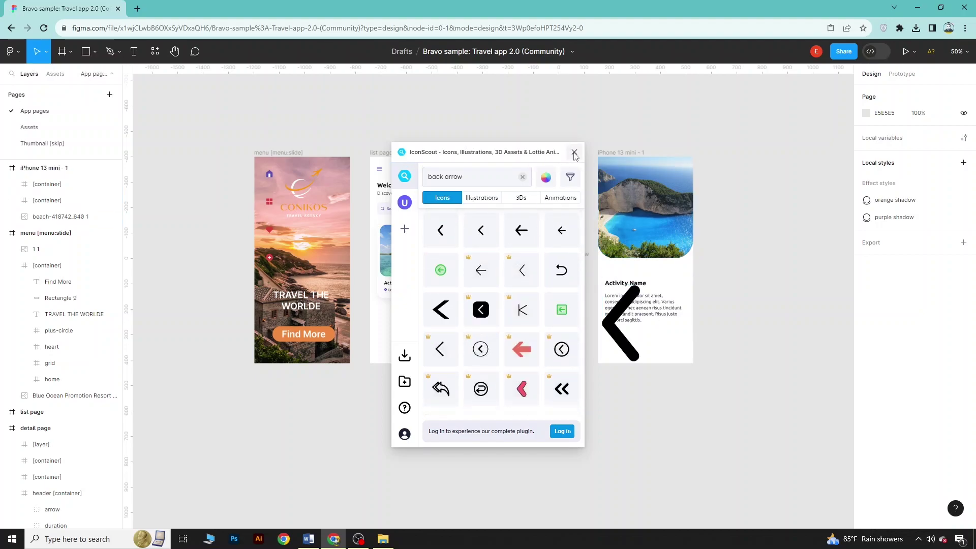
{"action": "left_click", "coordinate": [574, 152]}
Move the chevron to the screen's top-left and give it a white FFFFFF fill at 66% opacity
{"action": "left_click_drag", "start_coordinate": [620, 323], "coordinate": [612, 179]}
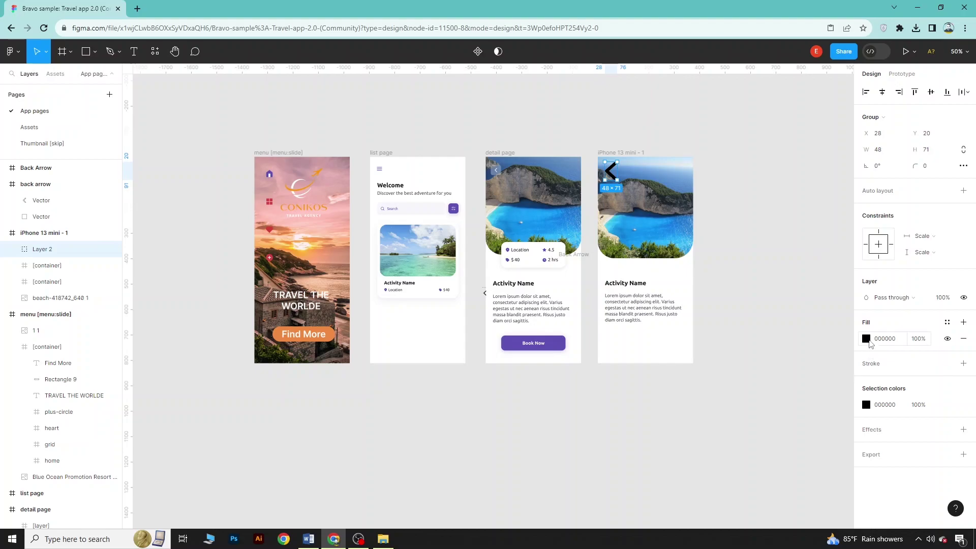
{"action": "left_click", "coordinate": [866, 338]}
{"action": "left_click", "coordinate": [755, 277]}
{"action": "left_click_drag", "start_coordinate": [738, 271], "coordinate": [731, 268]}
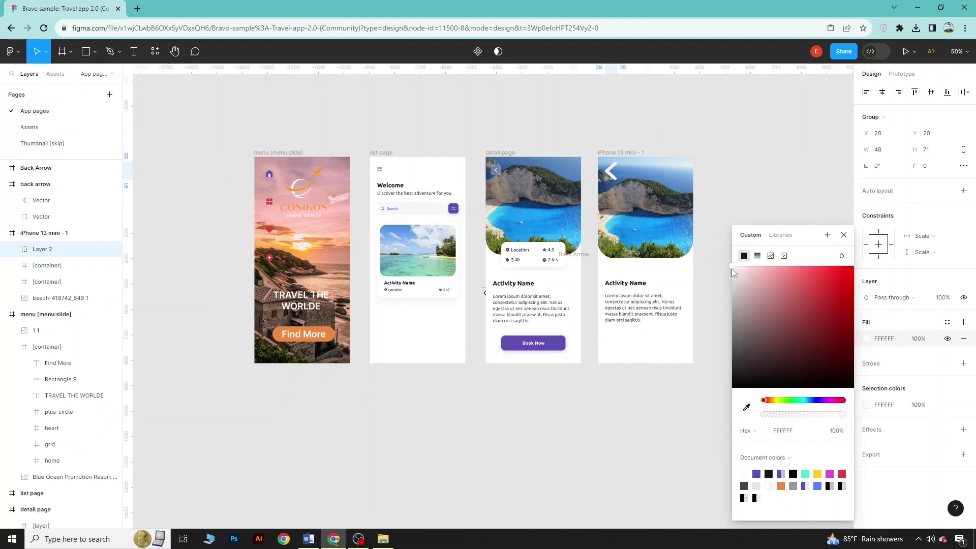
{"action": "left_click", "coordinate": [921, 342]}
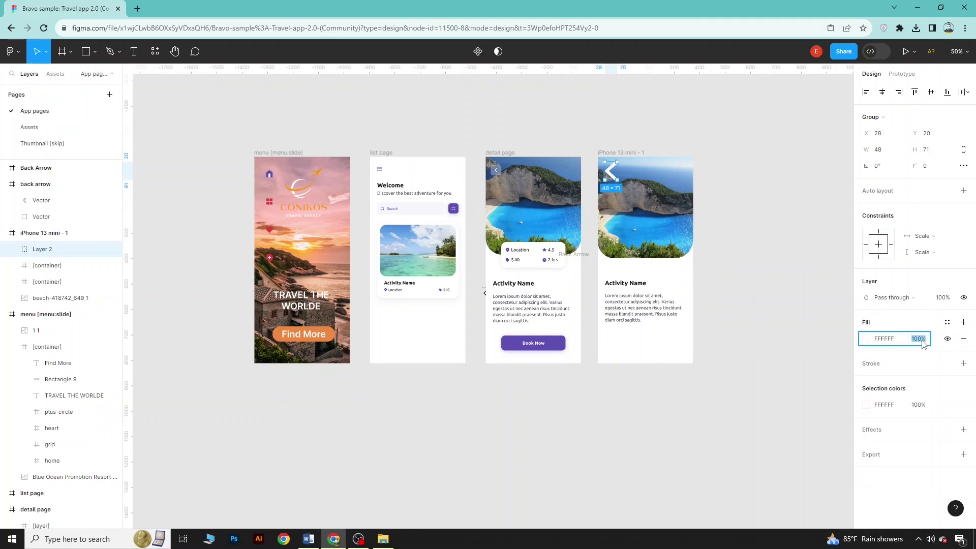
{"action": "type", "text": "66"}
{"action": "key", "text": "Return"}
{"action": "left_click", "coordinate": [779, 358]}
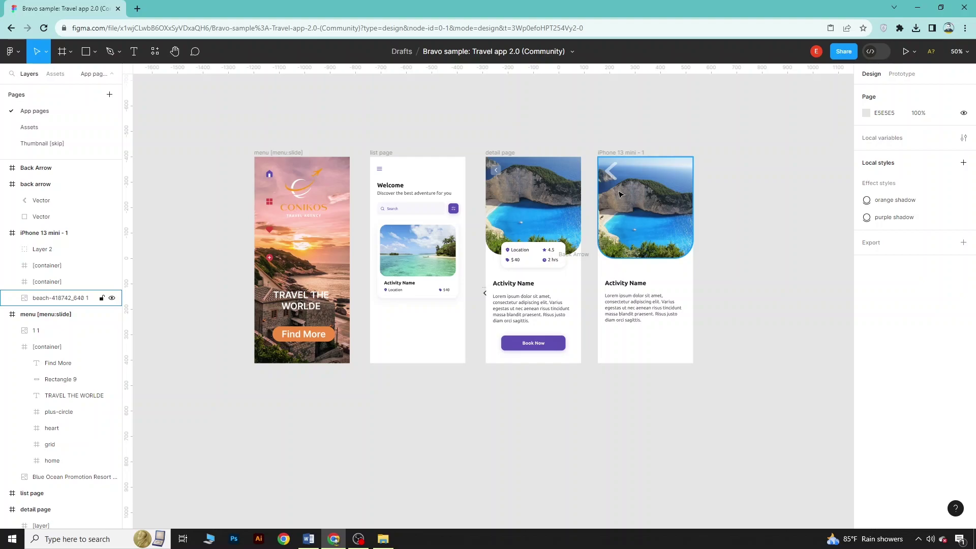
Remove the two containers and the beach image from the iPhone 13 mini - 1 screen
{"action": "left_click_drag", "start_coordinate": [612, 104], "coordinate": [695, 335]}
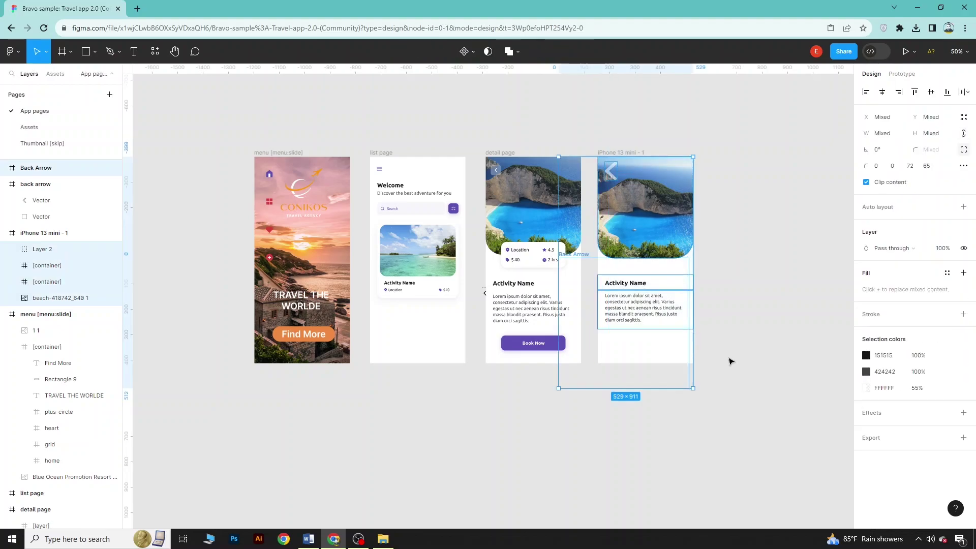
{"action": "left_click", "coordinate": [731, 363]}
{"action": "left_click_drag", "start_coordinate": [739, 394], "coordinate": [660, 222]}
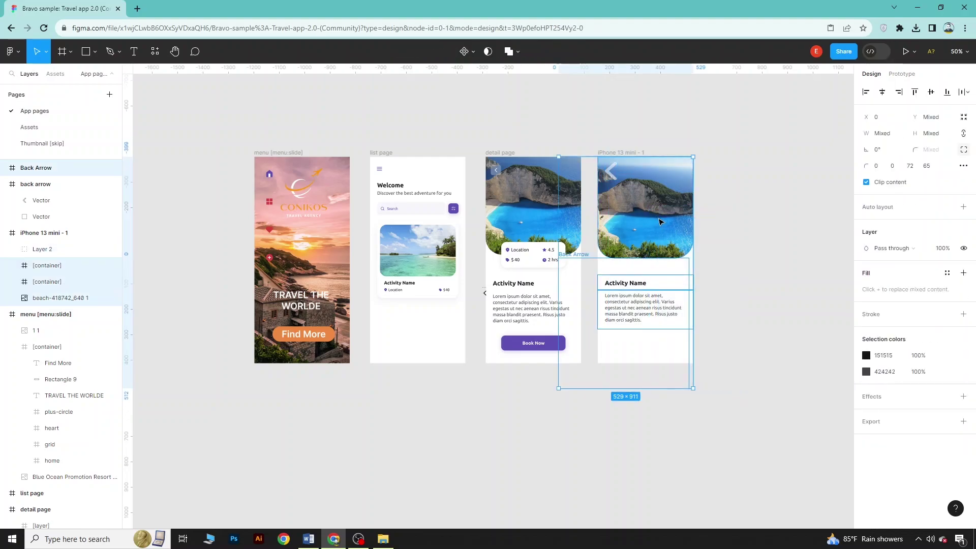
{"action": "key", "text": "ctrl+x"}
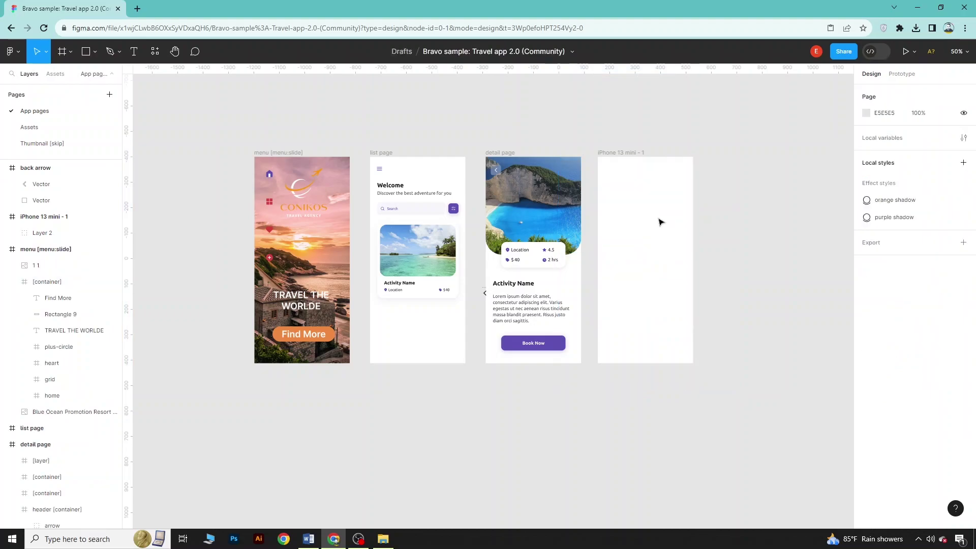
Delete the now-empty iPhone 13 mini - 1 frame
{"action": "right_click", "coordinate": [658, 221]}
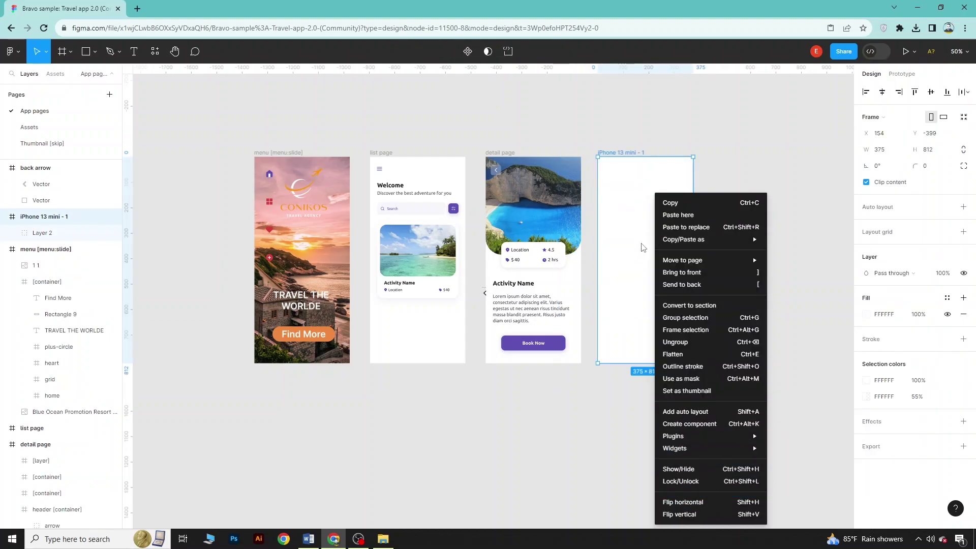
{"action": "key", "text": "Escape"}
{"action": "key", "text": "Delete"}
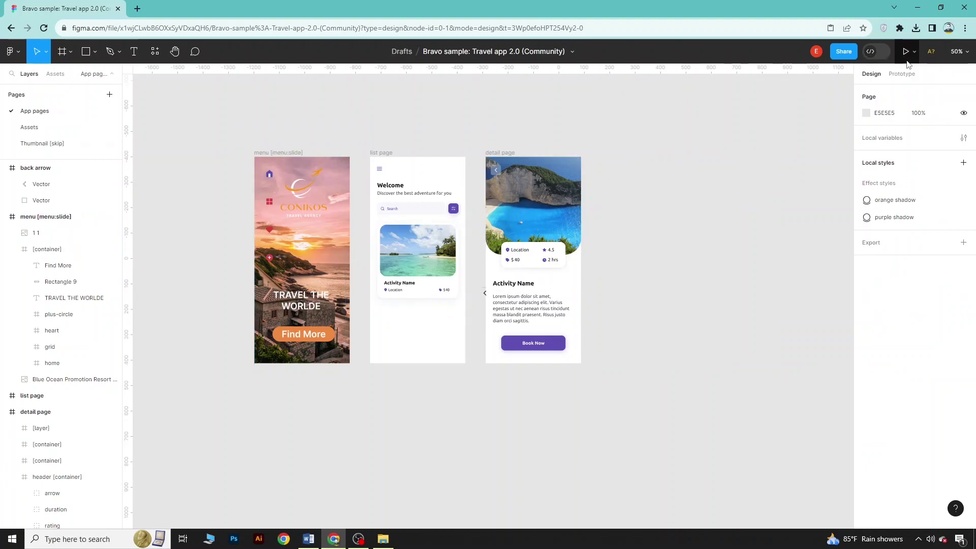
{"action": "left_click", "coordinate": [905, 52]}
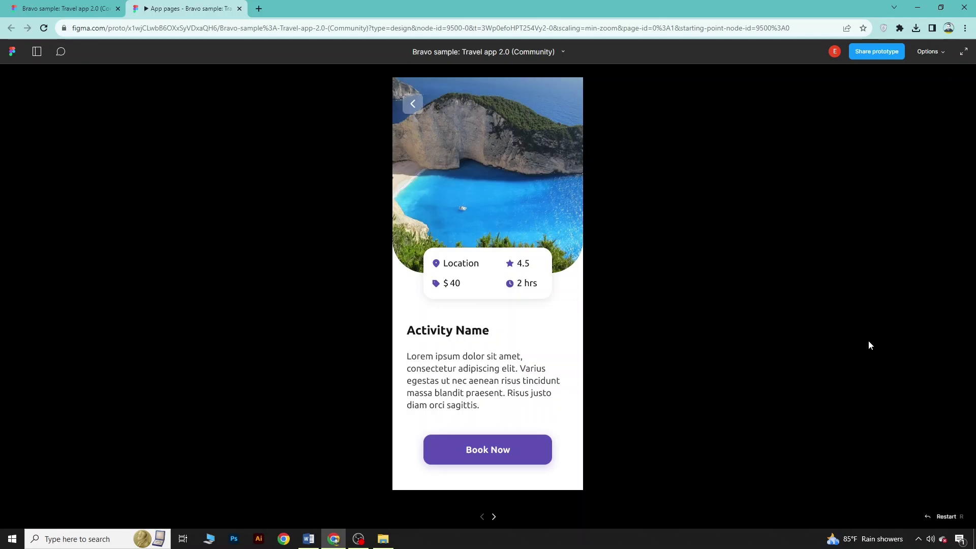
{"action": "left_click", "coordinate": [494, 517]}
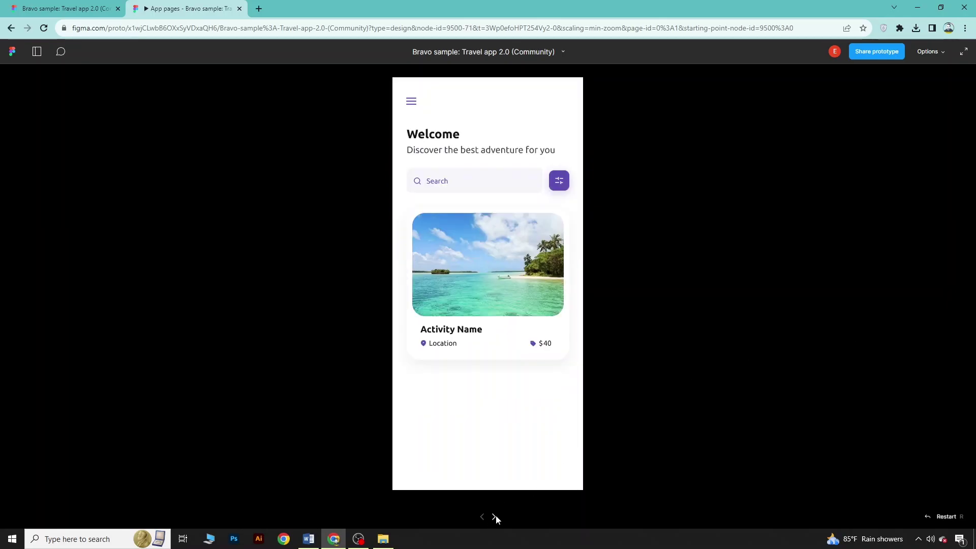
{"action": "left_click", "coordinate": [495, 517]}
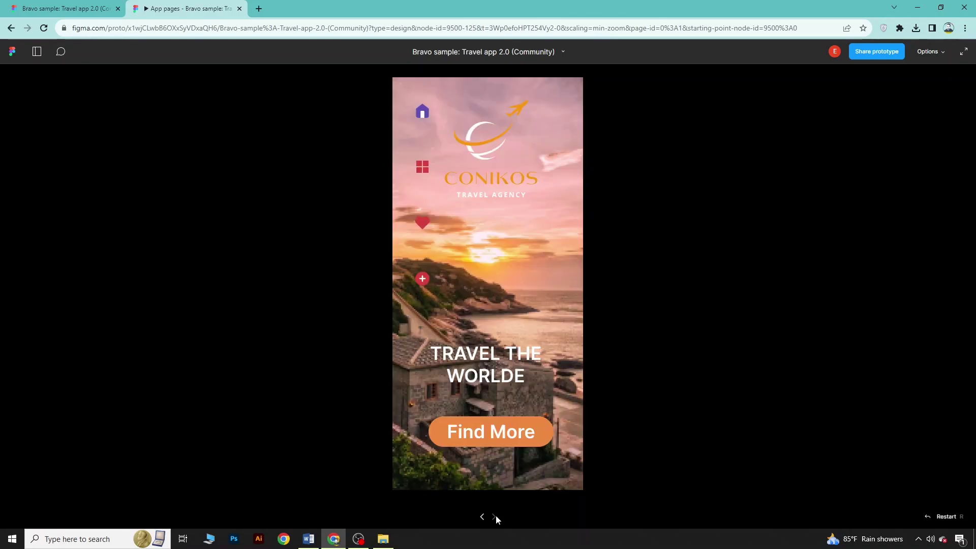
{"action": "left_click", "coordinate": [482, 518]}
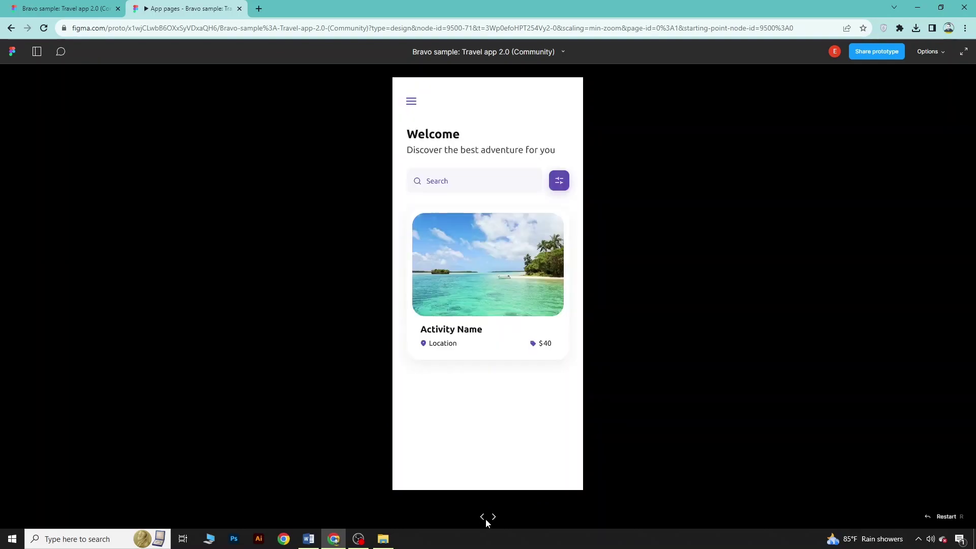
{"action": "left_click", "coordinate": [493, 518]}
{"action": "left_click", "coordinate": [483, 517]}
{"action": "left_click", "coordinate": [482, 517]}
{"action": "left_click", "coordinate": [495, 518]}
{"action": "left_click", "coordinate": [495, 518]}
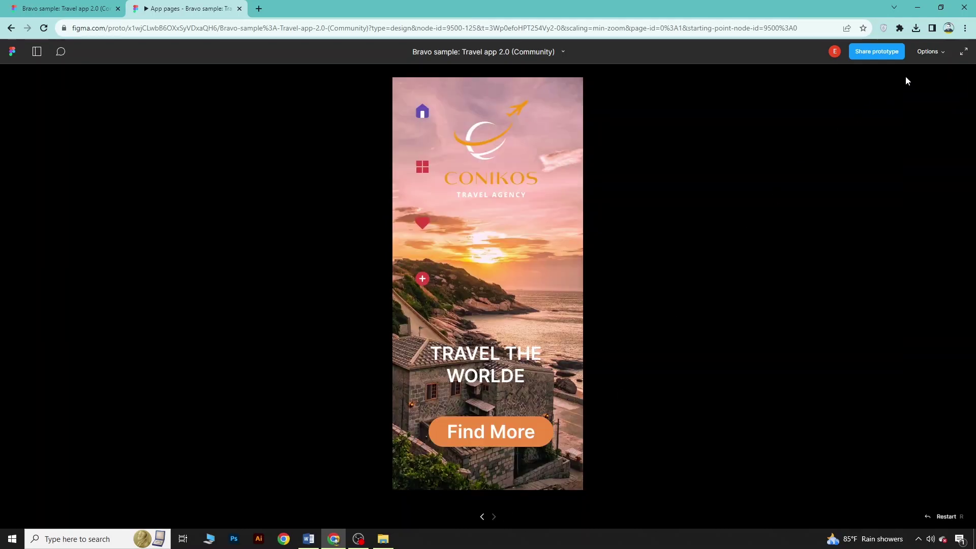
{"action": "left_click", "coordinate": [483, 517]}
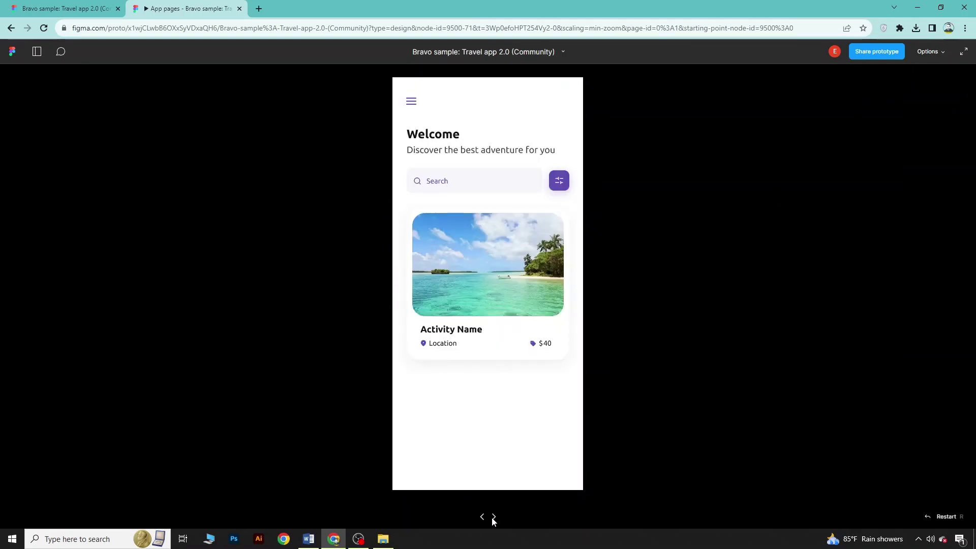
{"action": "left_click", "coordinate": [495, 518]}
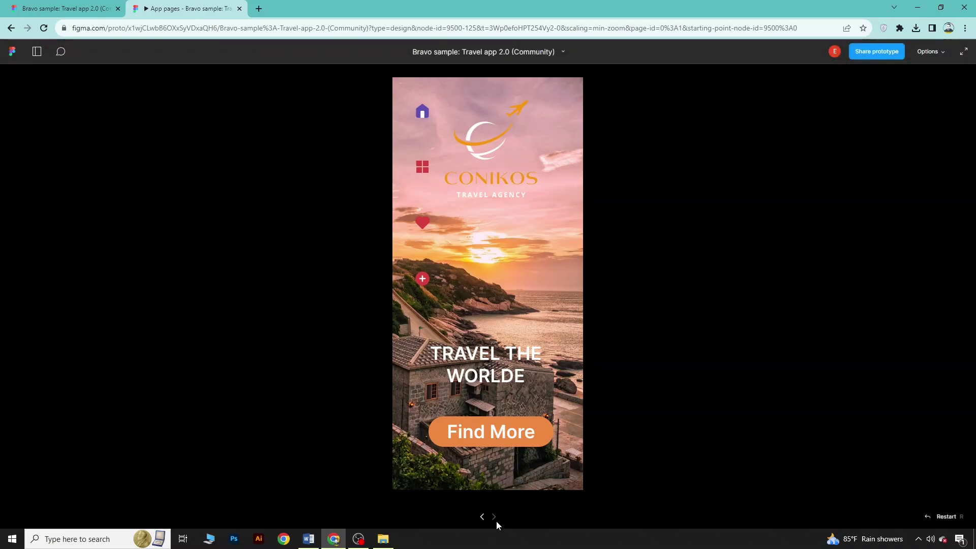
{"action": "left_click", "coordinate": [493, 517]}
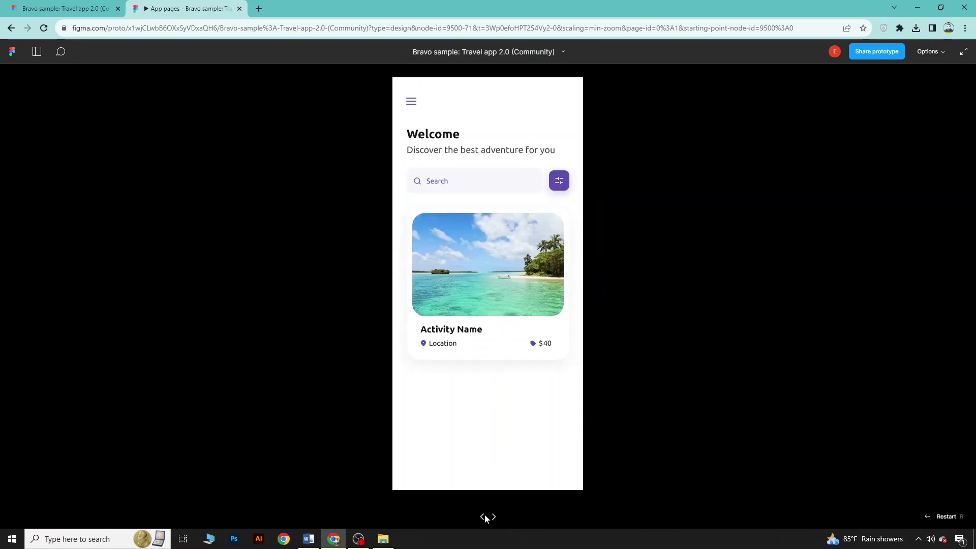
{"action": "left_click", "coordinate": [490, 517]}
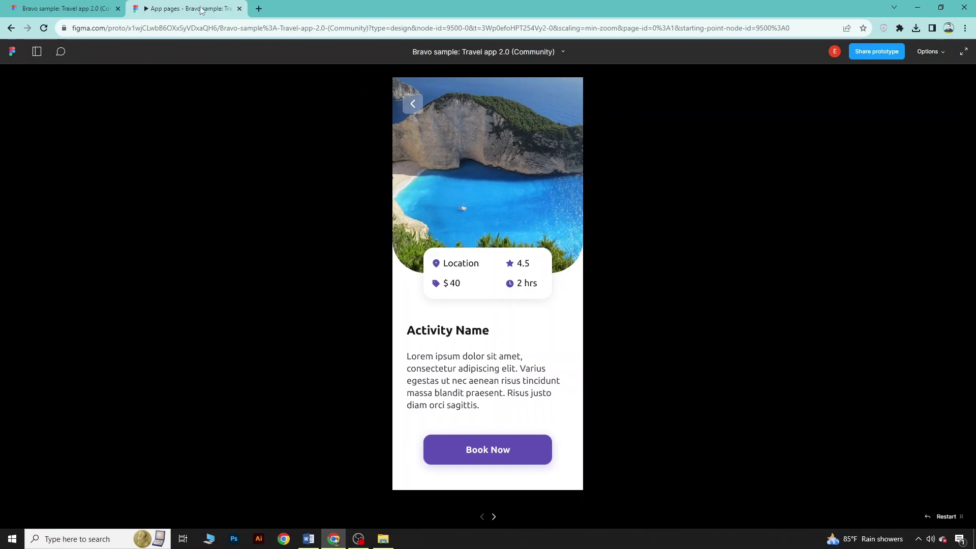
{"action": "left_click", "coordinate": [239, 8]}
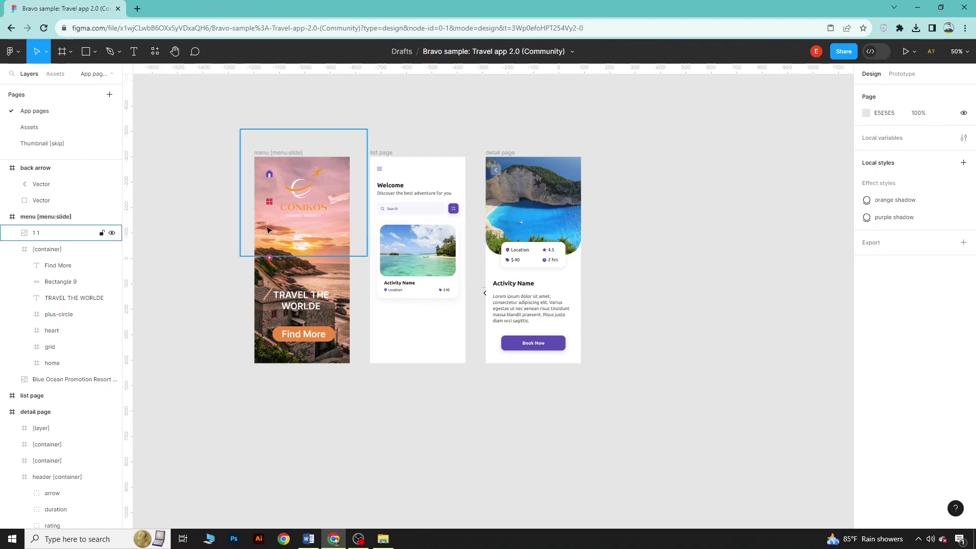
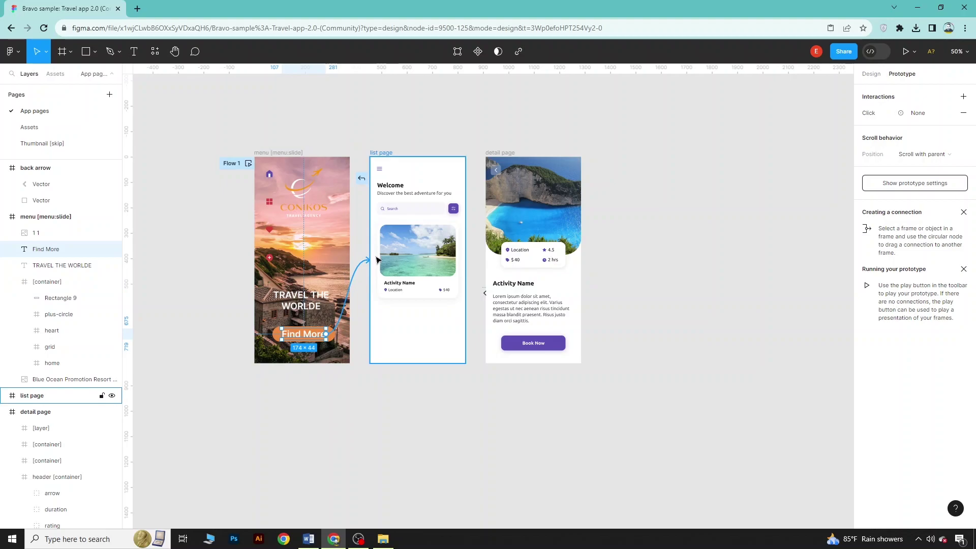
Drag a prototype connection from the menu screen's Find More button to the list page
{"action": "left_click_drag", "start_coordinate": [376, 260], "coordinate": [377, 260]}
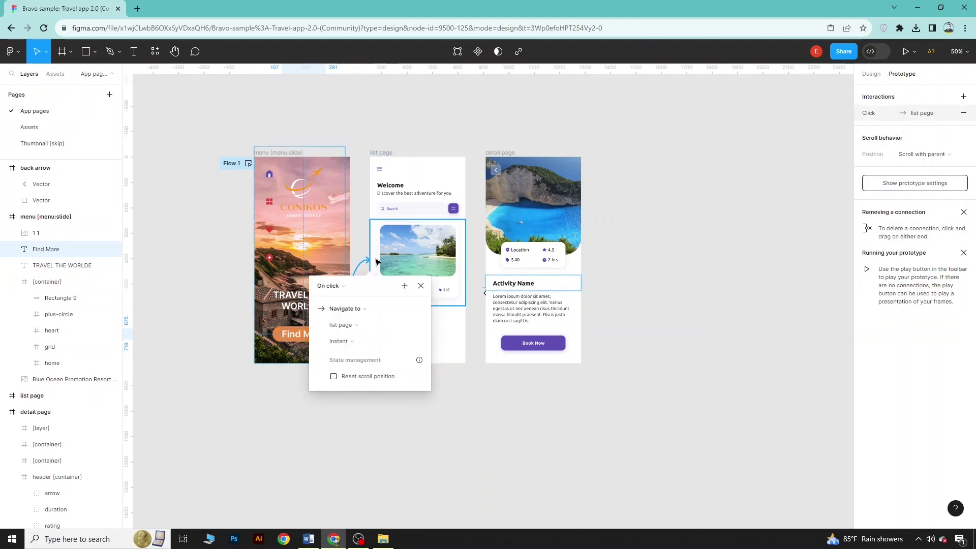
Set Find More's interaction to On click, Navigate to list page with an instant transition
{"action": "left_click", "coordinate": [344, 286]}
{"action": "left_click", "coordinate": [344, 286]}
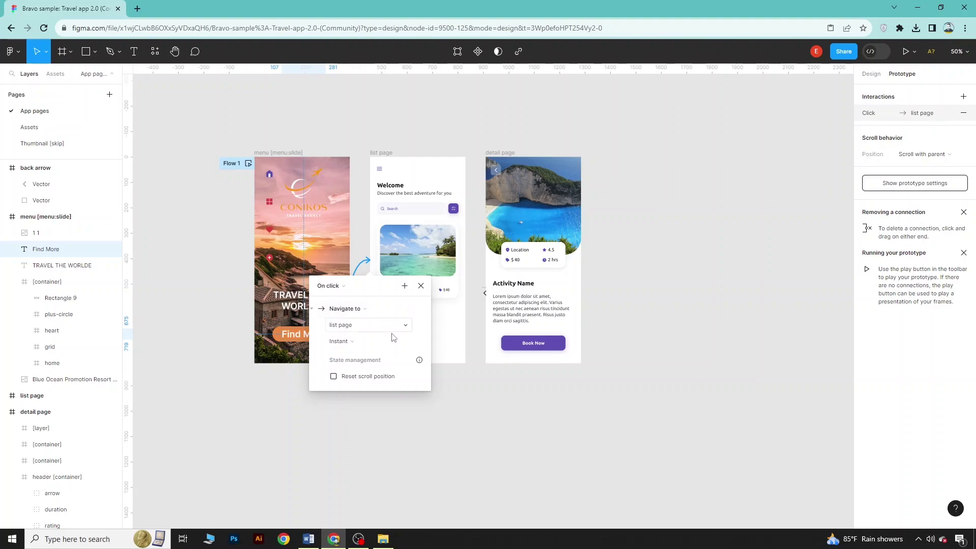
{"action": "left_click", "coordinate": [354, 314]}
{"action": "left_click", "coordinate": [348, 290]}
{"action": "left_click", "coordinate": [341, 288]}
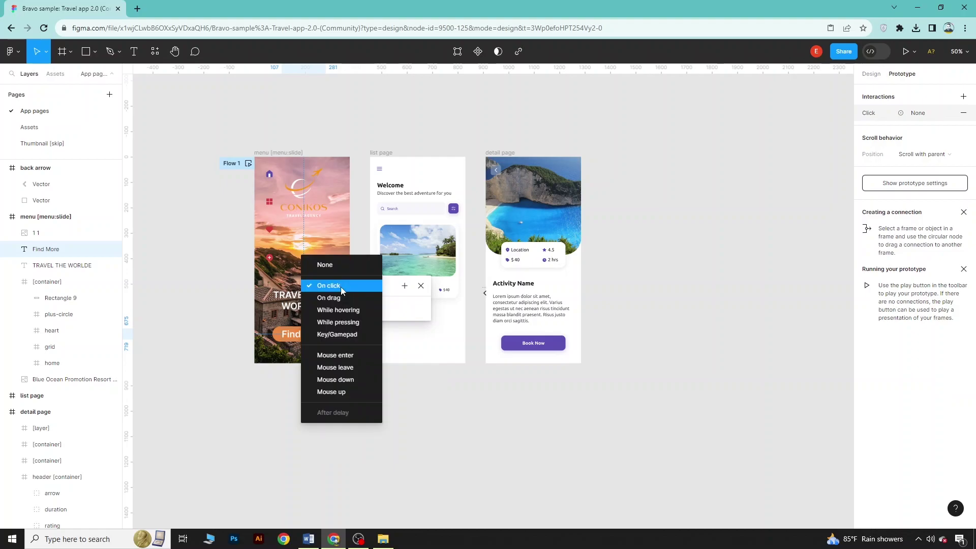
{"action": "left_click", "coordinate": [341, 287]}
{"action": "left_click", "coordinate": [344, 314]}
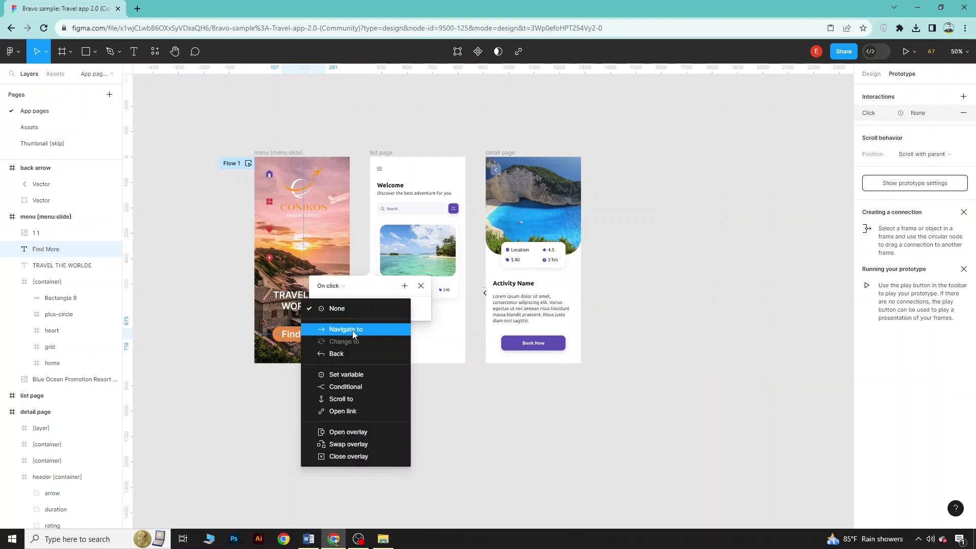
{"action": "left_click", "coordinate": [354, 330]}
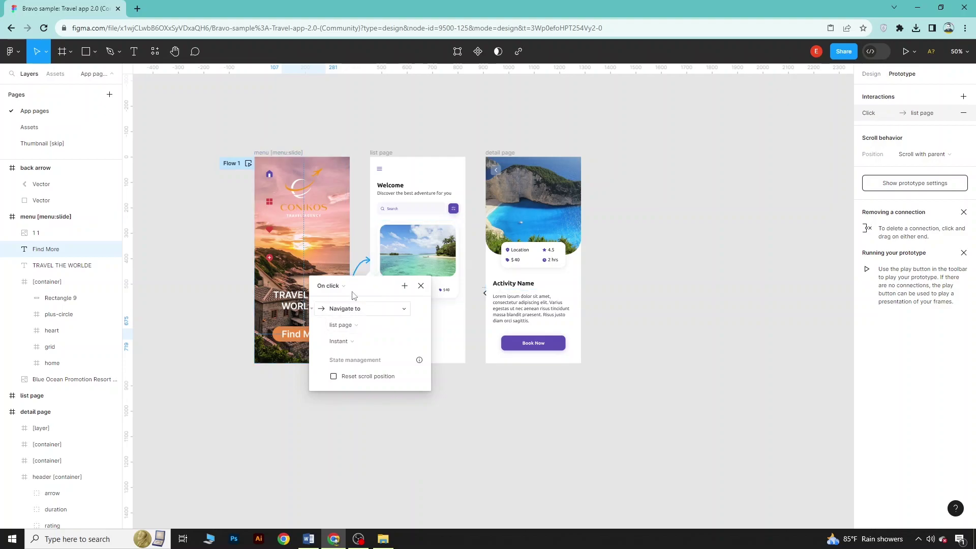
{"action": "left_click", "coordinate": [421, 286]}
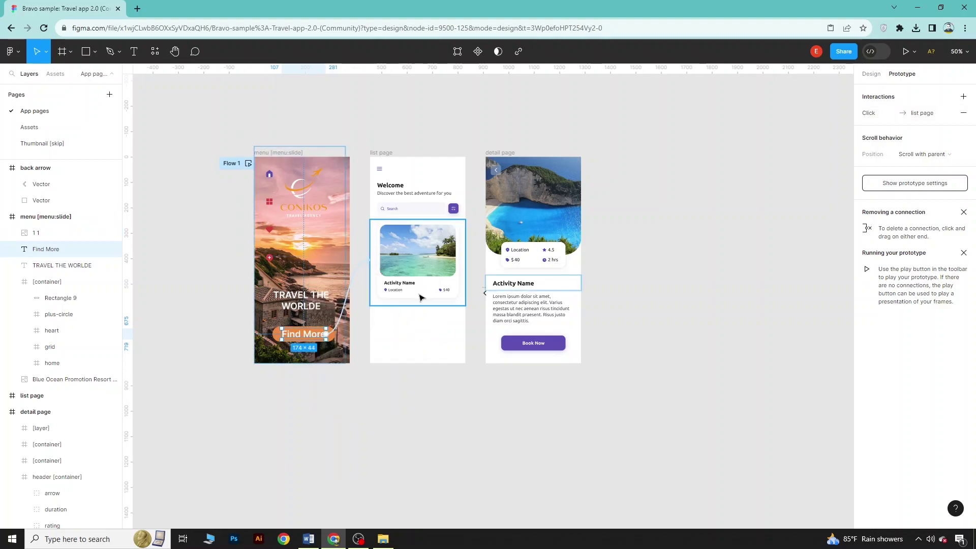
{"action": "left_click", "coordinate": [427, 258]}
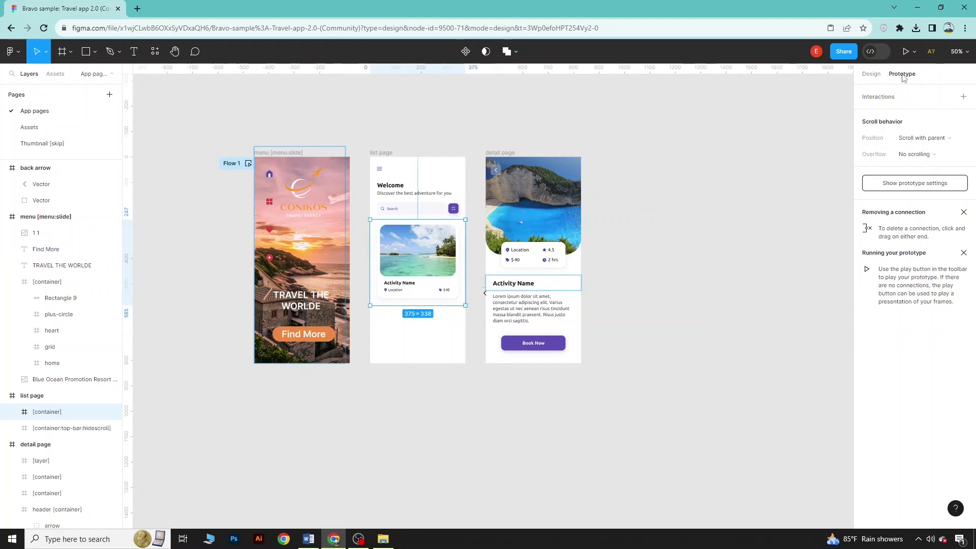
Link the list page activity card to the detail page with Navigate to and a Move in animation
{"action": "left_click", "coordinate": [425, 379]}
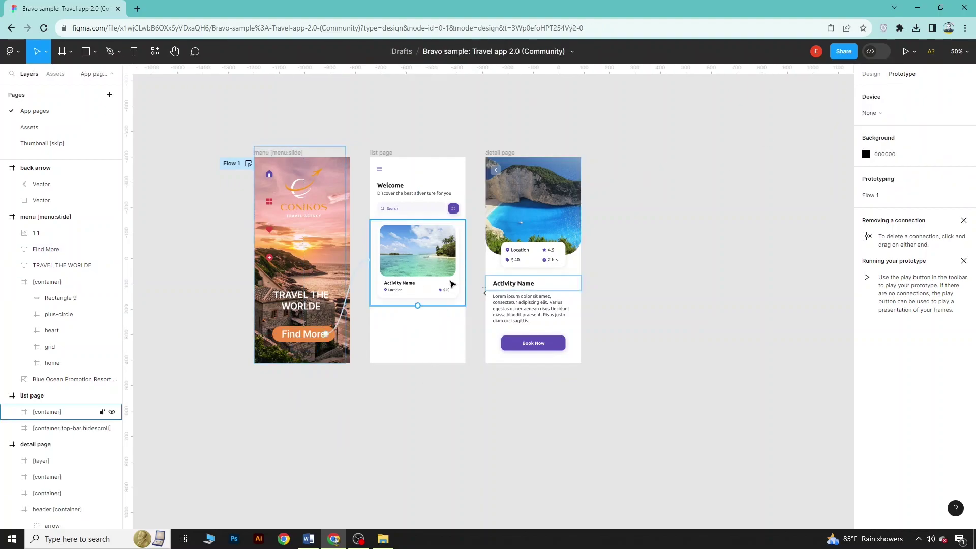
{"action": "left_click", "coordinate": [467, 266]}
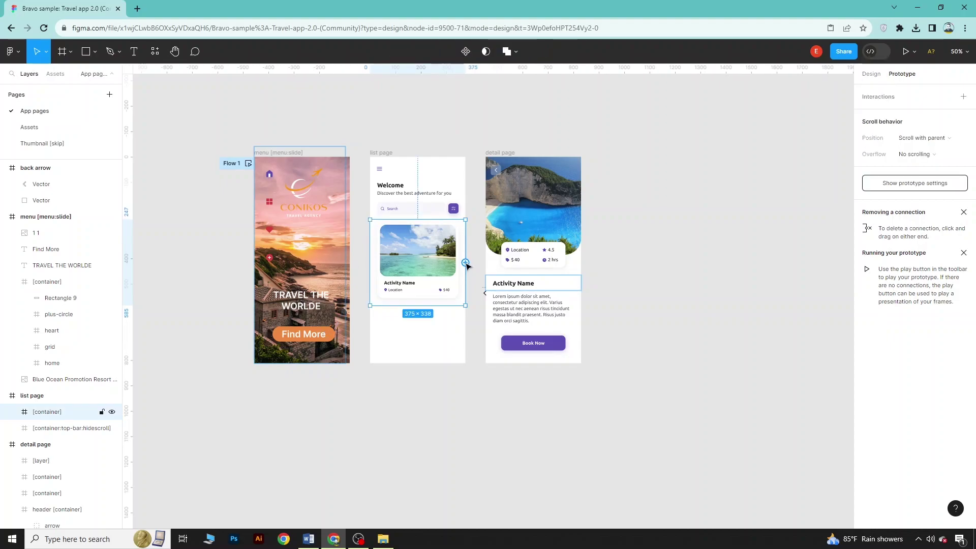
{"action": "left_click_drag", "start_coordinate": [466, 265], "coordinate": [496, 227]}
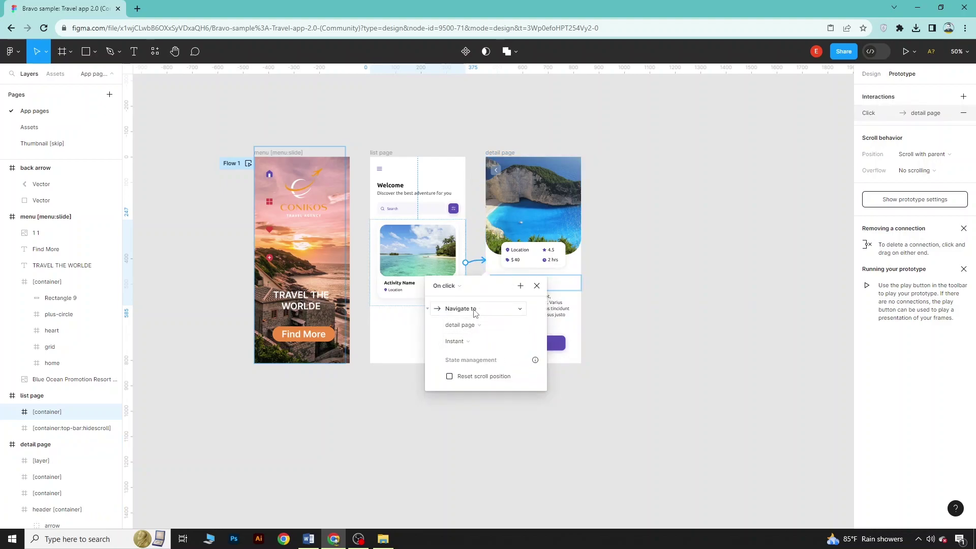
{"action": "left_click", "coordinate": [477, 312]}
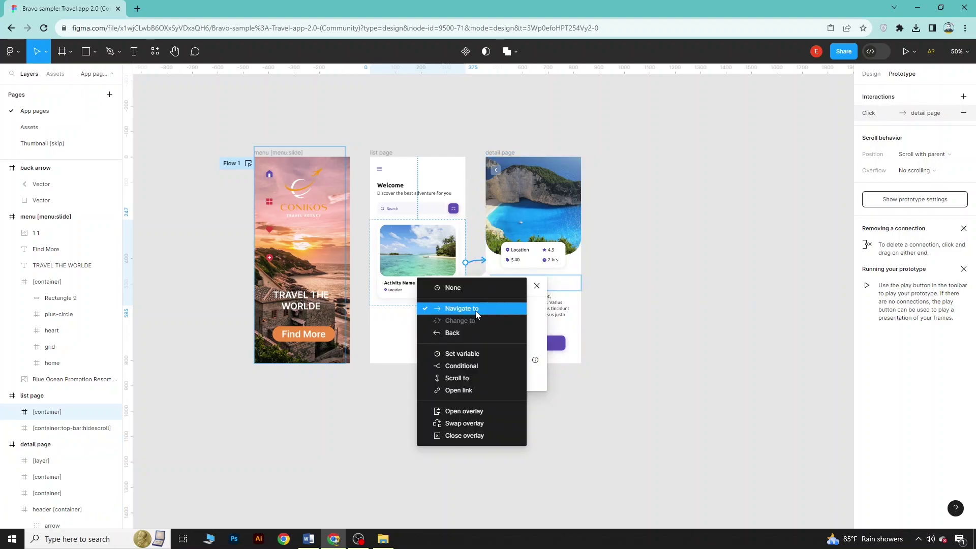
{"action": "left_click", "coordinate": [476, 309]}
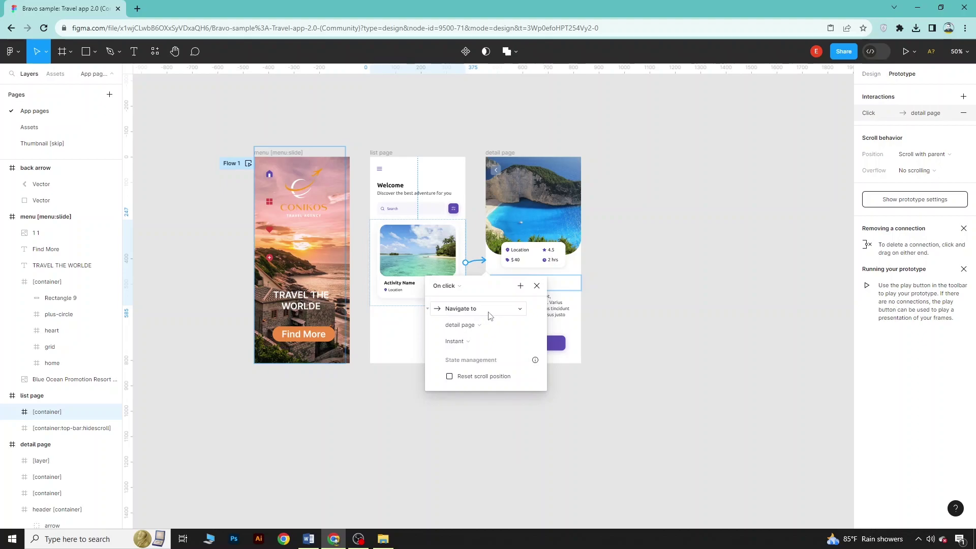
{"action": "left_click", "coordinate": [477, 349]}
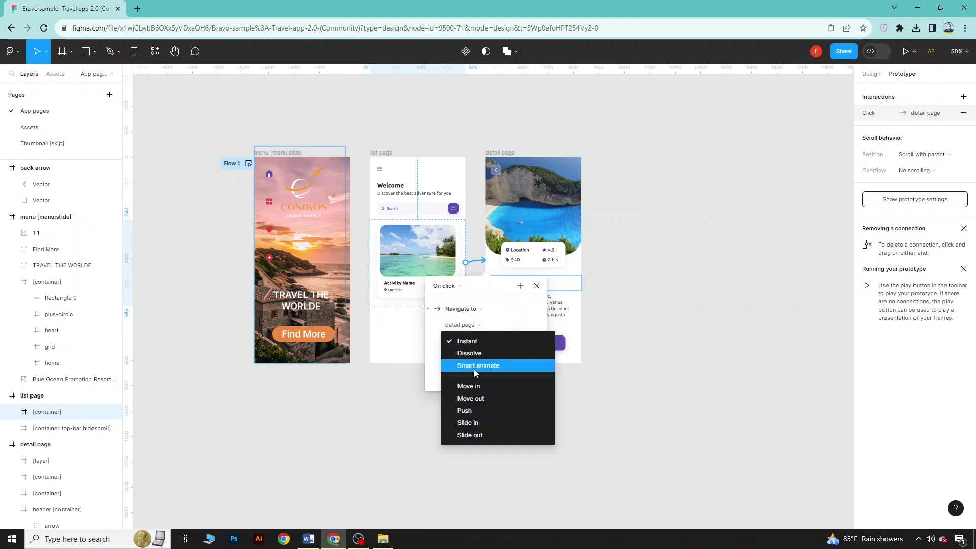
{"action": "left_click", "coordinate": [468, 386]}
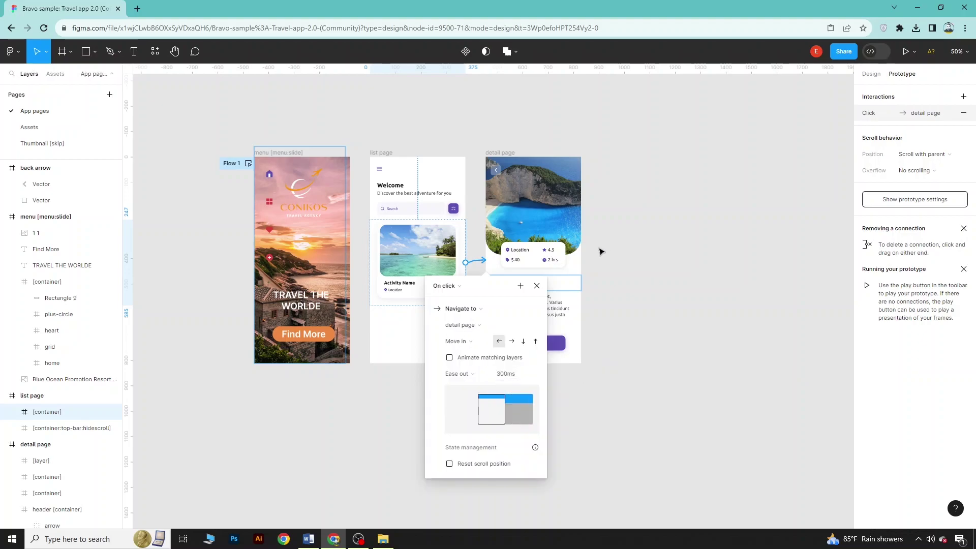
{"action": "left_click", "coordinate": [905, 52]}
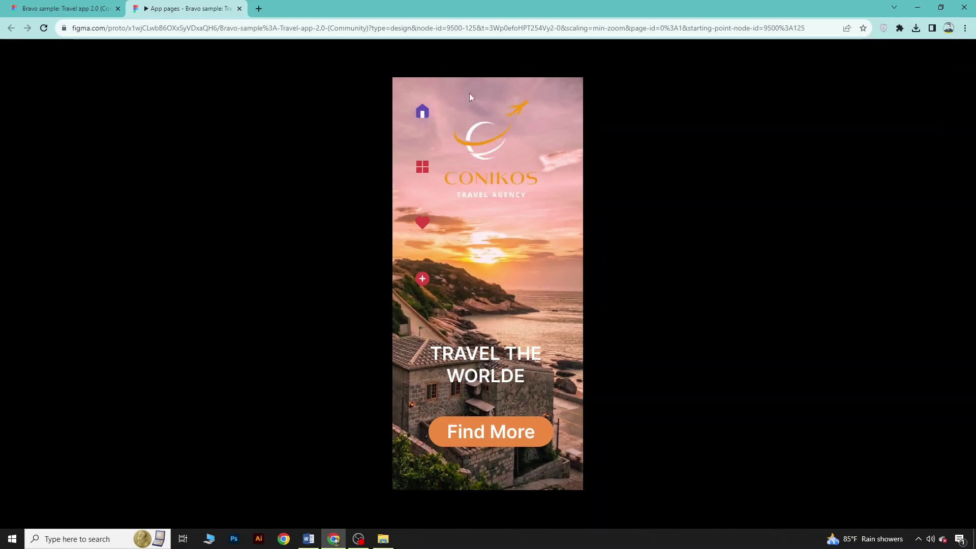
{"action": "left_click", "coordinate": [498, 434]}
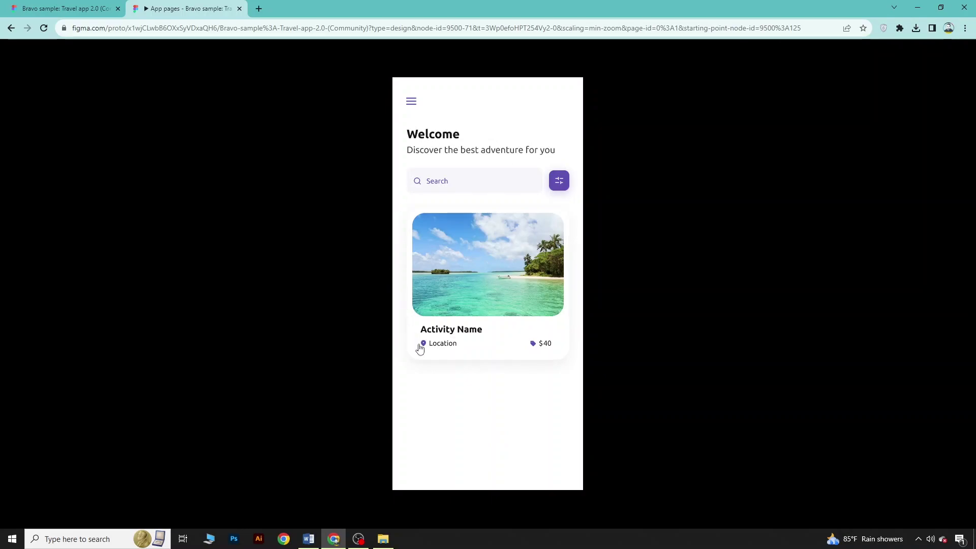
{"action": "left_click", "coordinate": [559, 288]}
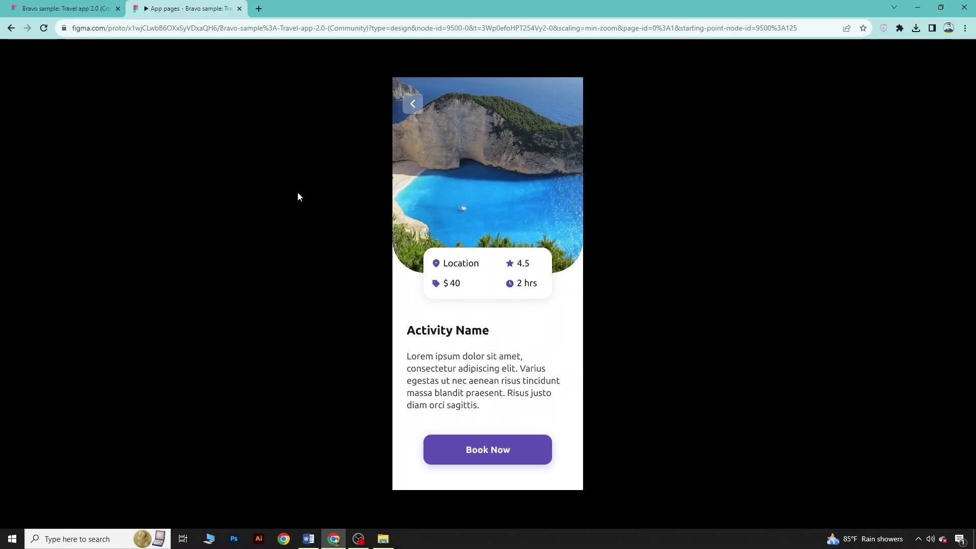
{"action": "left_click", "coordinate": [239, 9]}
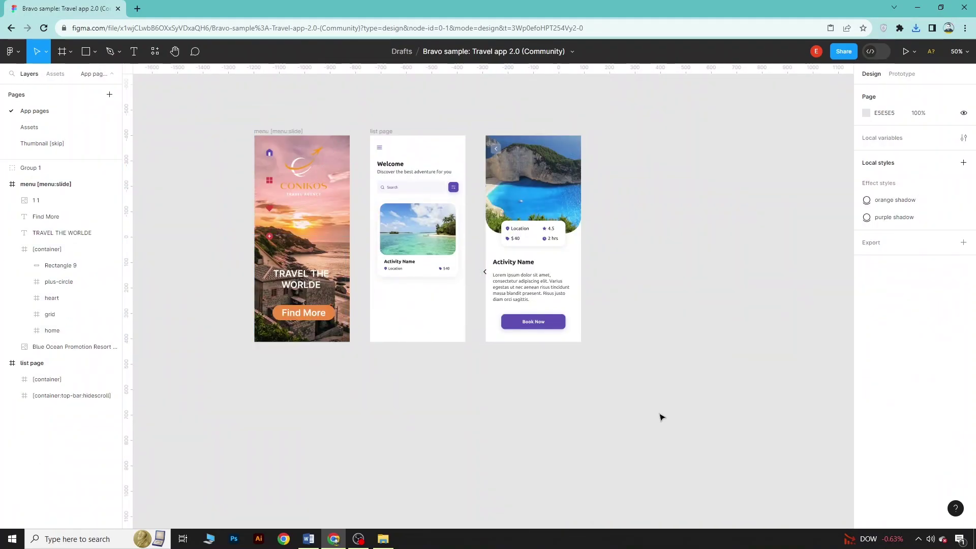
Group the menu screen and the list page screen into their own groups
{"action": "left_click_drag", "start_coordinate": [222, 108], "coordinate": [362, 371]}
{"action": "left_click", "coordinate": [292, 181]}
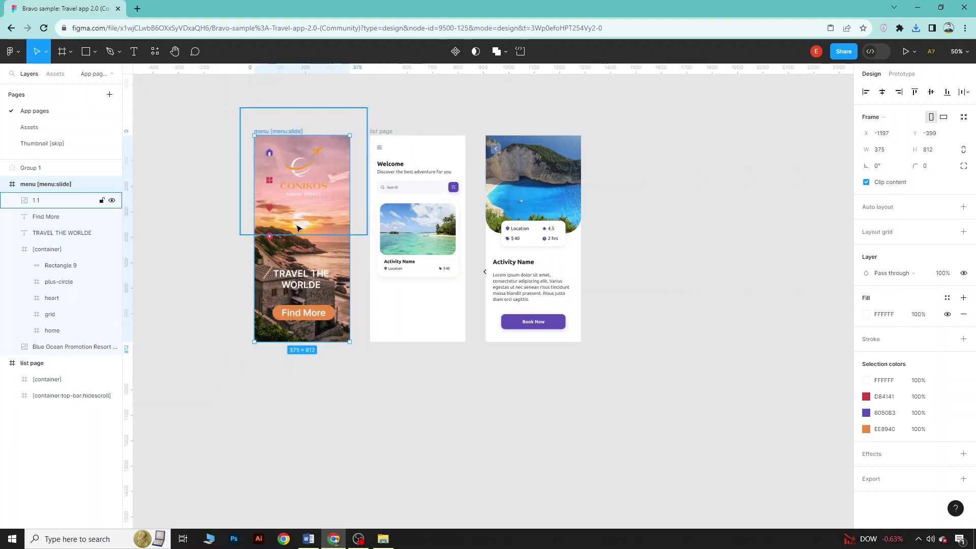
{"action": "right_click", "coordinate": [292, 181]}
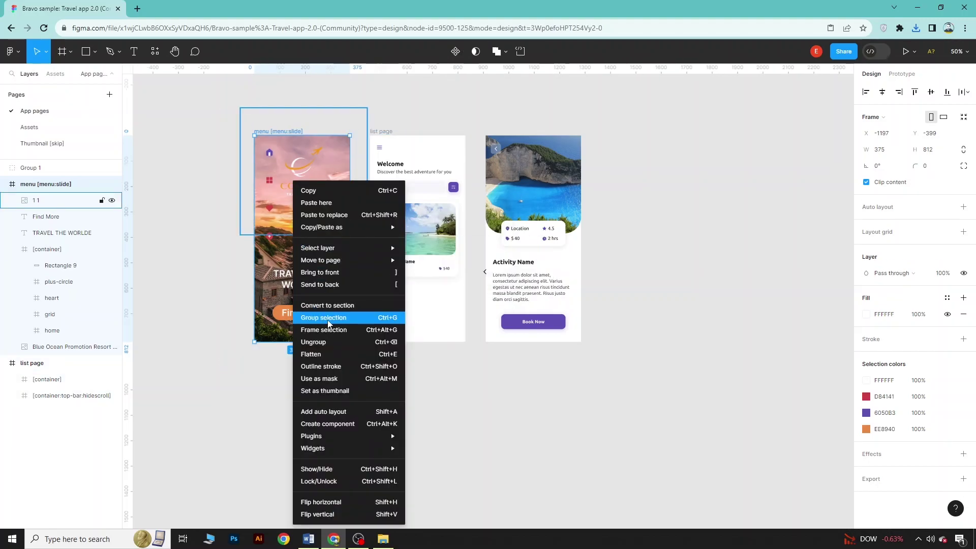
{"action": "left_click", "coordinate": [327, 318]}
{"action": "left_click", "coordinate": [396, 397]}
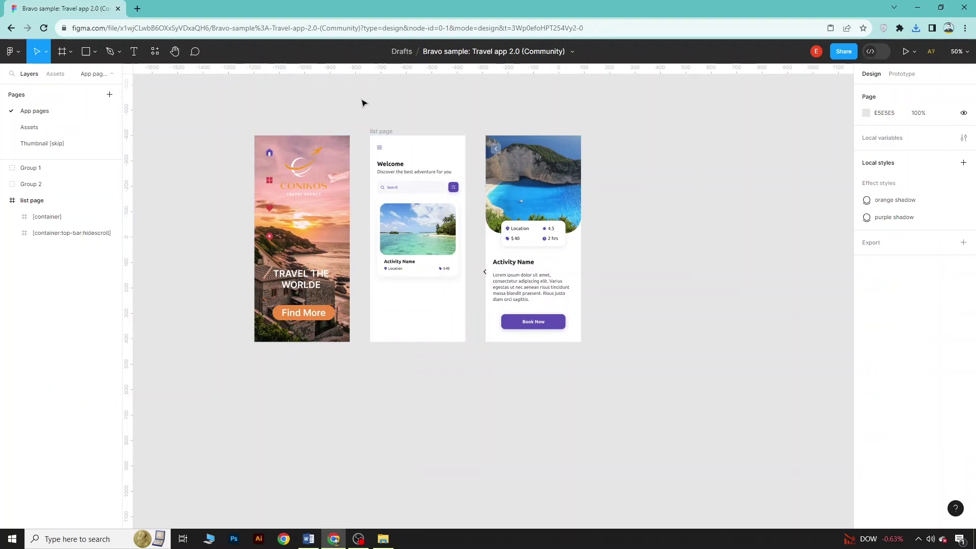
{"action": "left_click_drag", "start_coordinate": [361, 100], "coordinate": [457, 326]}
{"action": "right_click", "coordinate": [449, 306]}
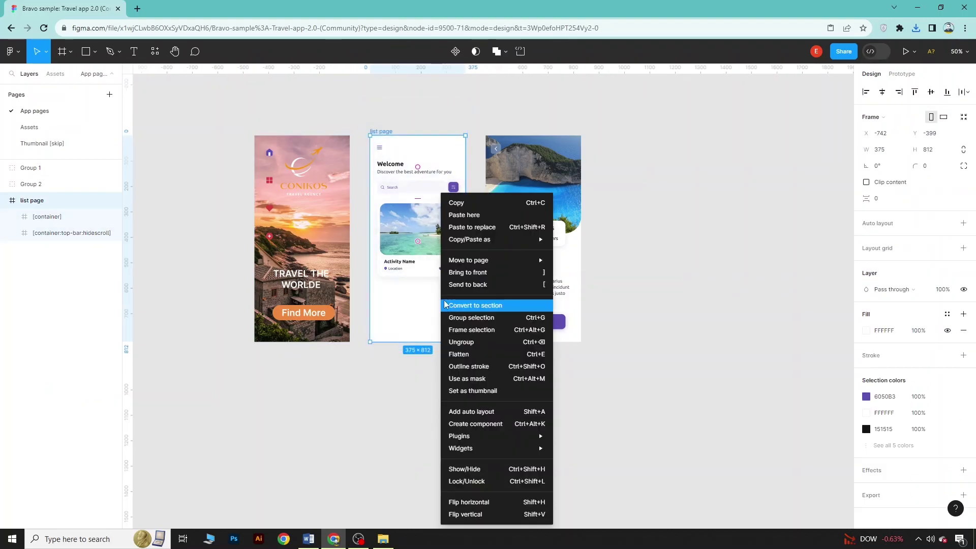
{"action": "left_click", "coordinate": [471, 318]}
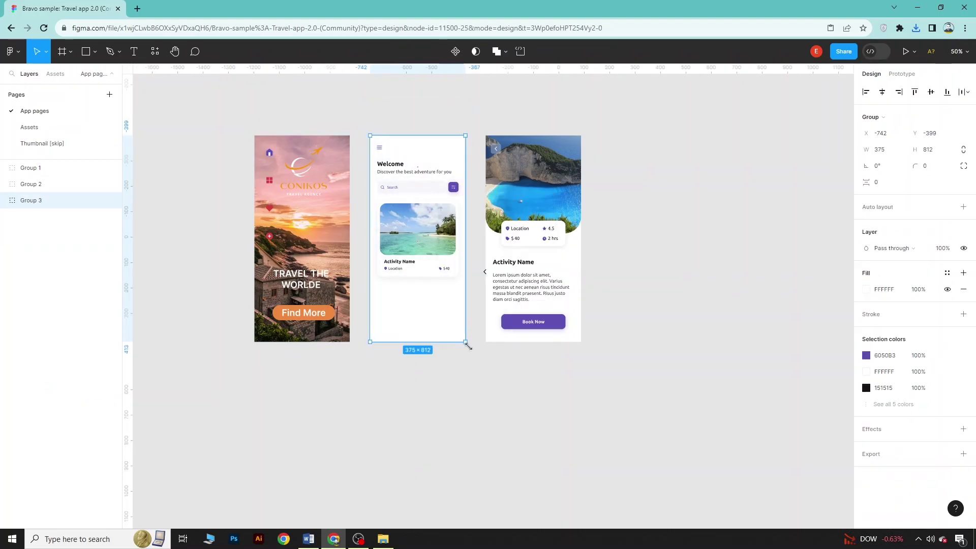
{"action": "left_click", "coordinate": [547, 409]}
Export Group 1 alone as a PNG and view the downloaded image
{"action": "left_click", "coordinate": [564, 305]}
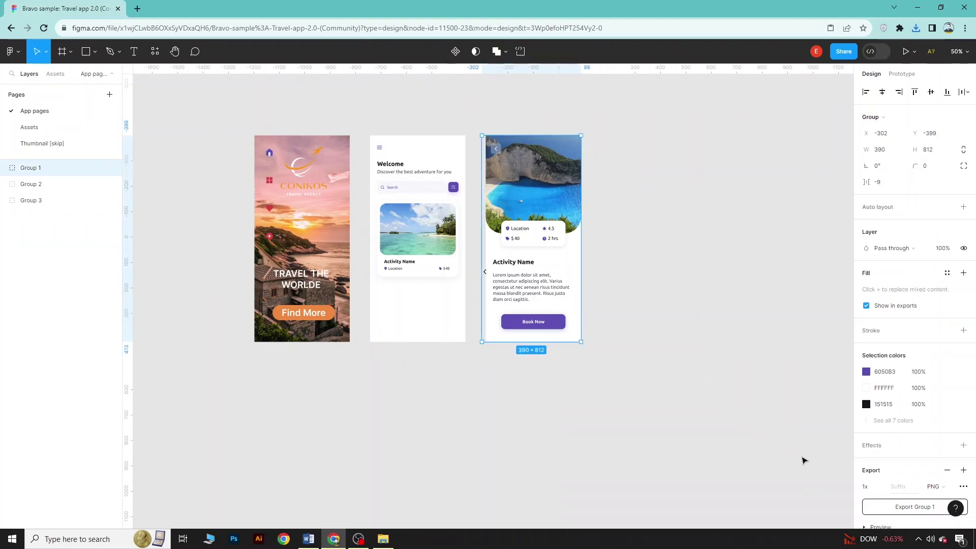
{"action": "scroll", "coordinate": [925, 492], "scroll_direction": "down", "scroll_amount": 1}
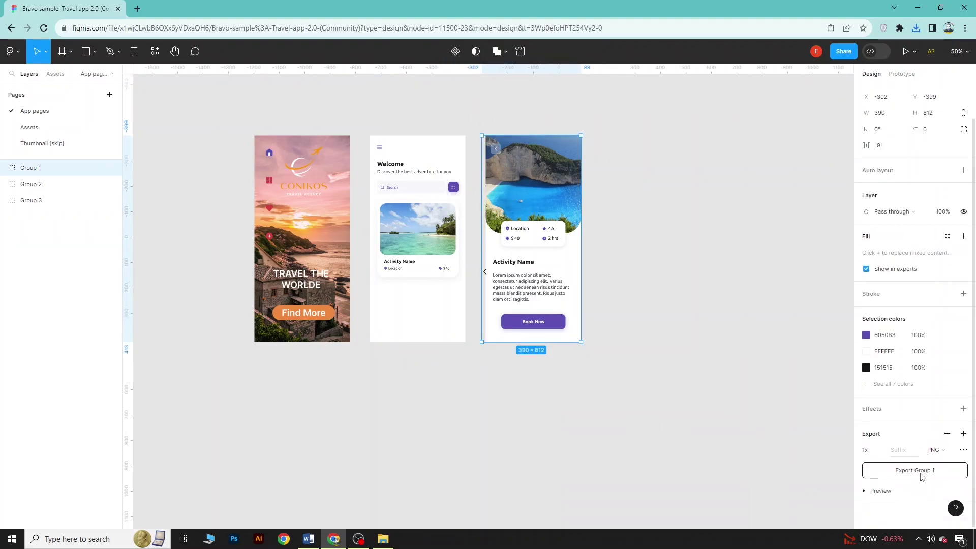
{"action": "left_click", "coordinate": [922, 476]}
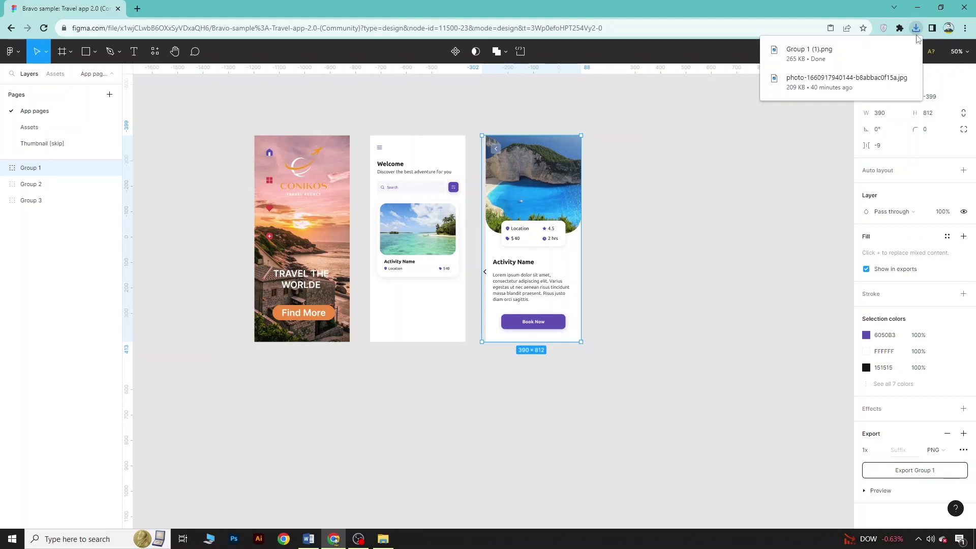
{"action": "left_click", "coordinate": [848, 63]}
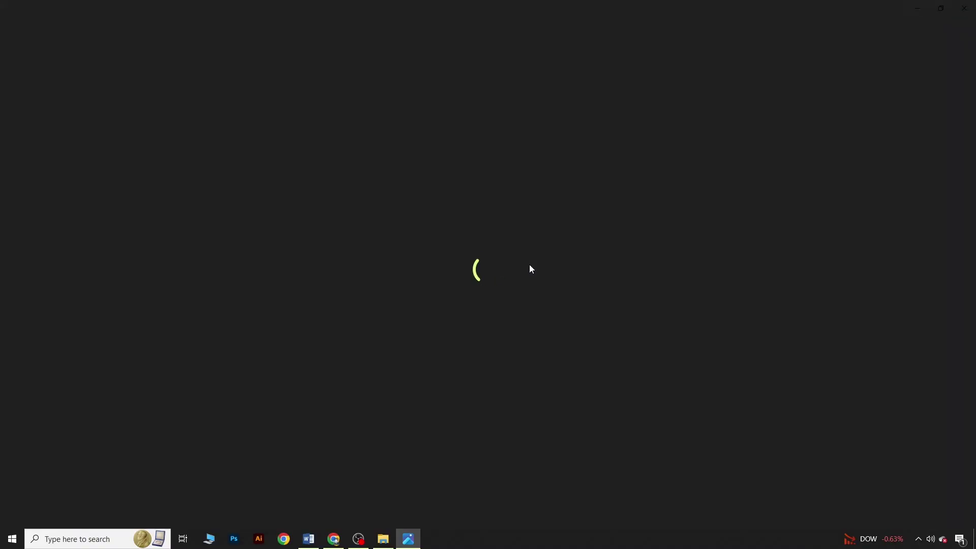
{"action": "left_click", "coordinate": [964, 9]}
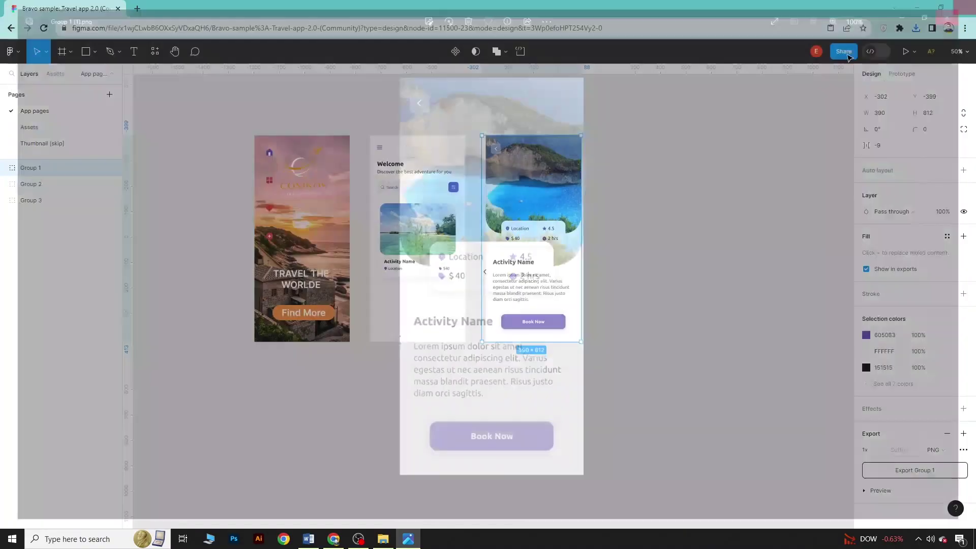
Add a 1x PNG export to Groups 1–3 and export all three layers
{"action": "left_click_drag", "start_coordinate": [205, 93], "coordinate": [645, 413]}
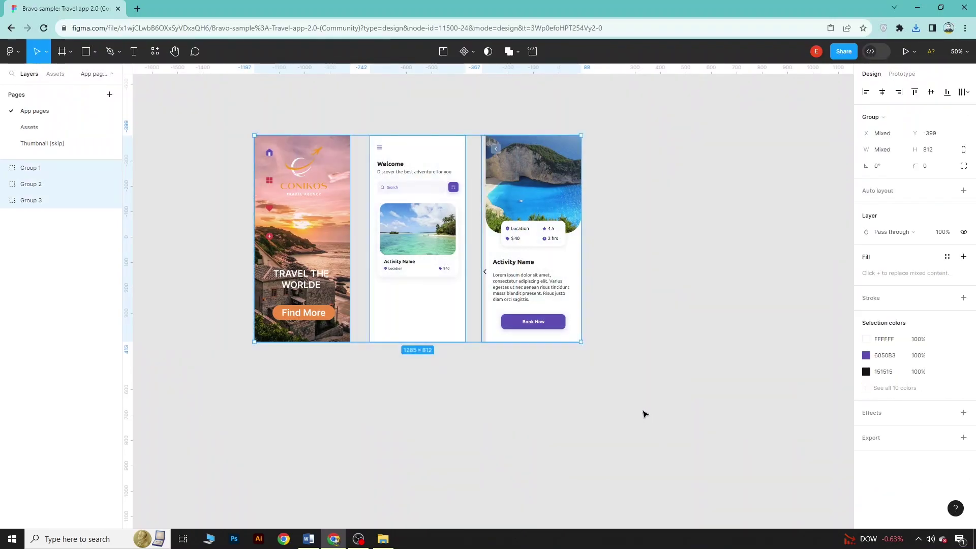
{"action": "left_click", "coordinate": [900, 438]}
{"action": "left_click", "coordinate": [932, 491]}
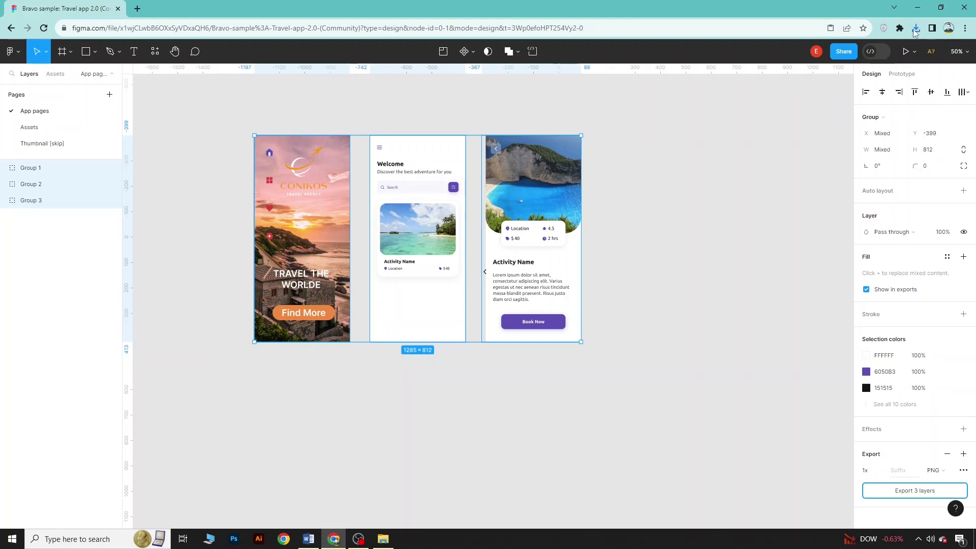
{"action": "left_click", "coordinate": [810, 71]}
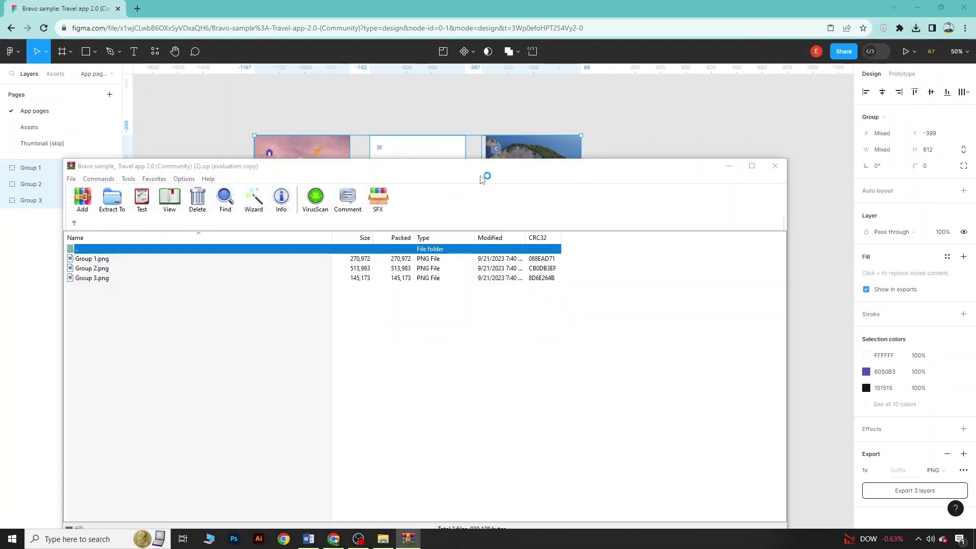
Preview Group 1.png, Group 2.png and Group 3.png from the zip, then close WinRAR
{"action": "left_click", "coordinate": [679, 110]}
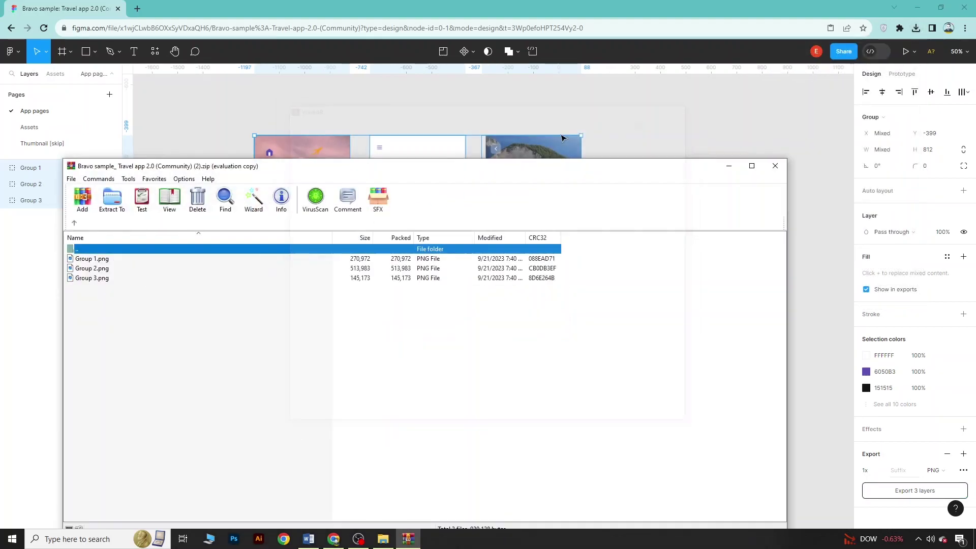
{"action": "double_click", "coordinate": [134, 260]}
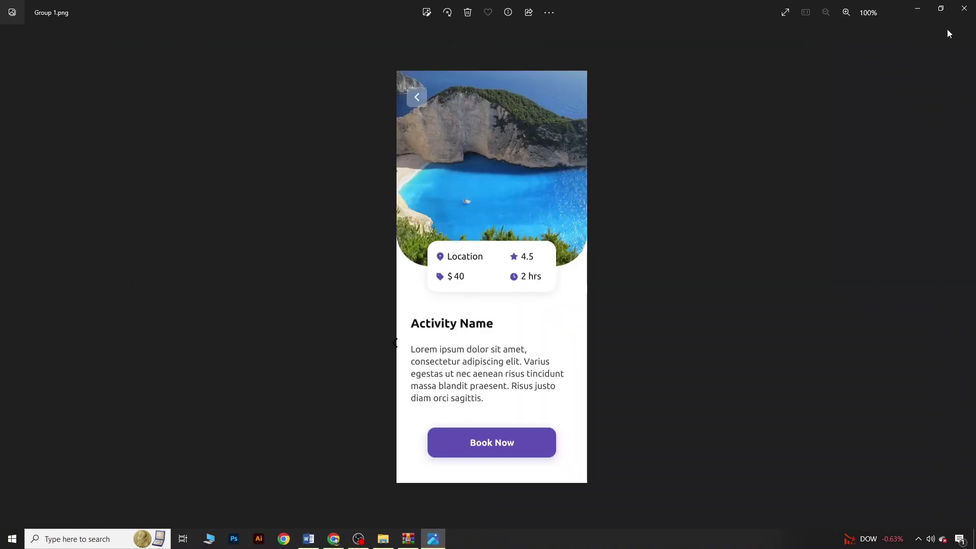
{"action": "left_click", "coordinate": [964, 8]}
{"action": "left_click", "coordinate": [162, 271]}
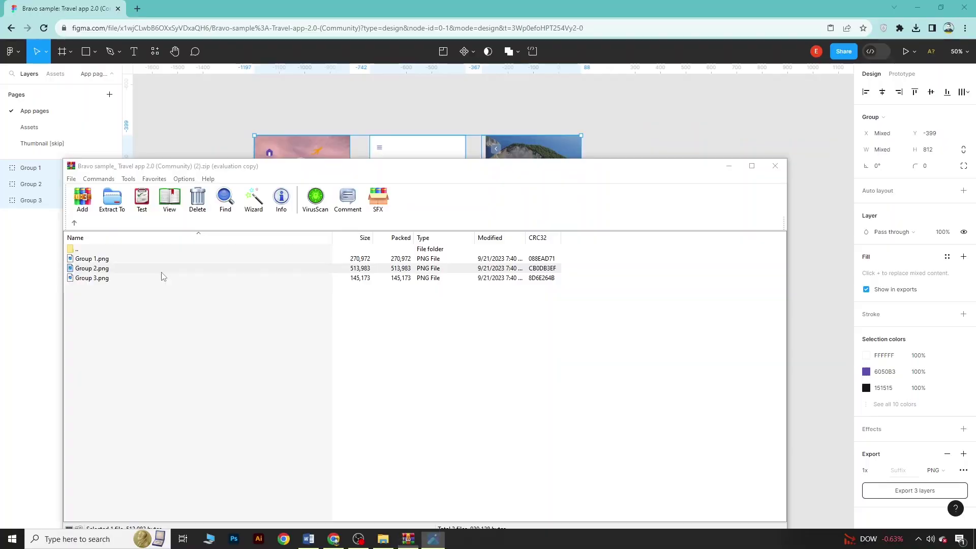
{"action": "double_click", "coordinate": [162, 269]}
{"action": "left_click", "coordinate": [964, 8]}
{"action": "left_click", "coordinate": [168, 278]}
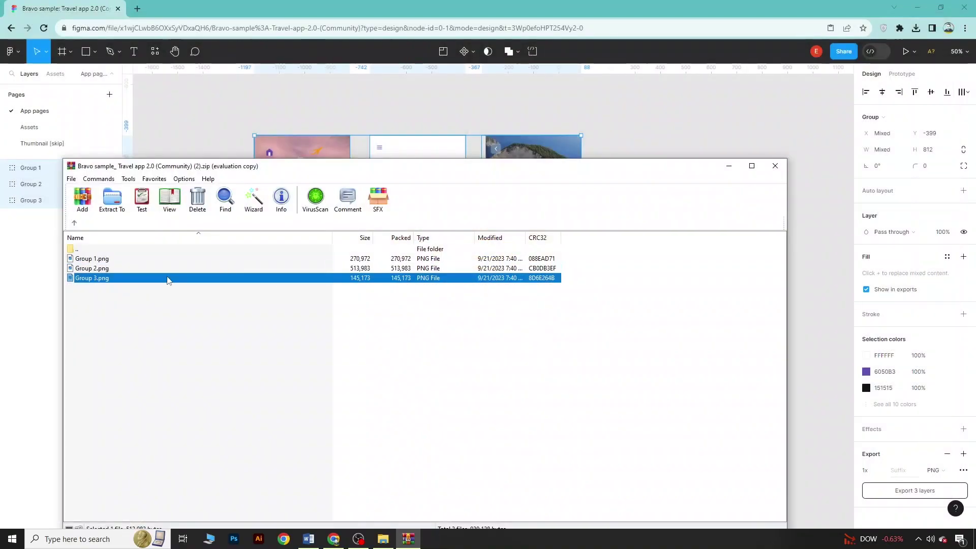
{"action": "key", "text": "Return"}
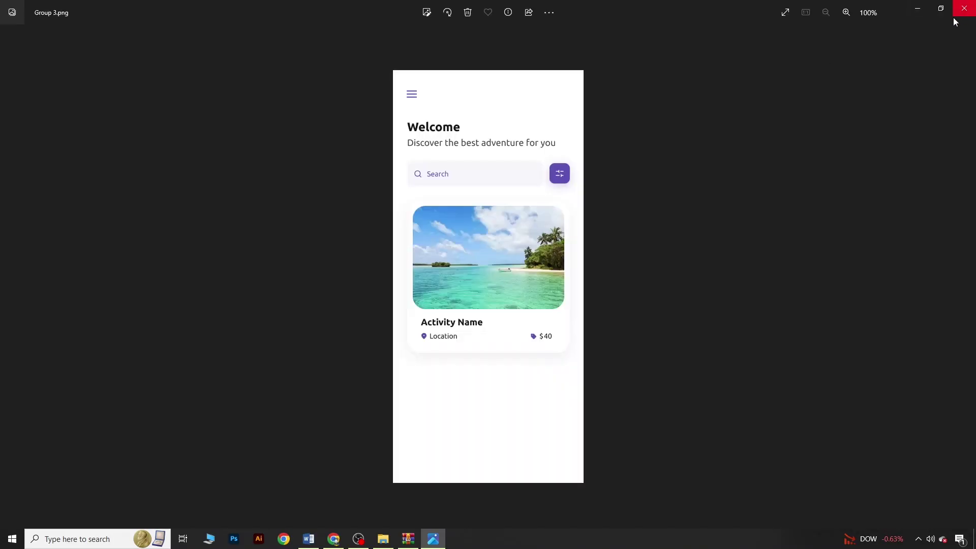
{"action": "left_click", "coordinate": [964, 8]}
{"action": "left_click", "coordinate": [774, 166]}
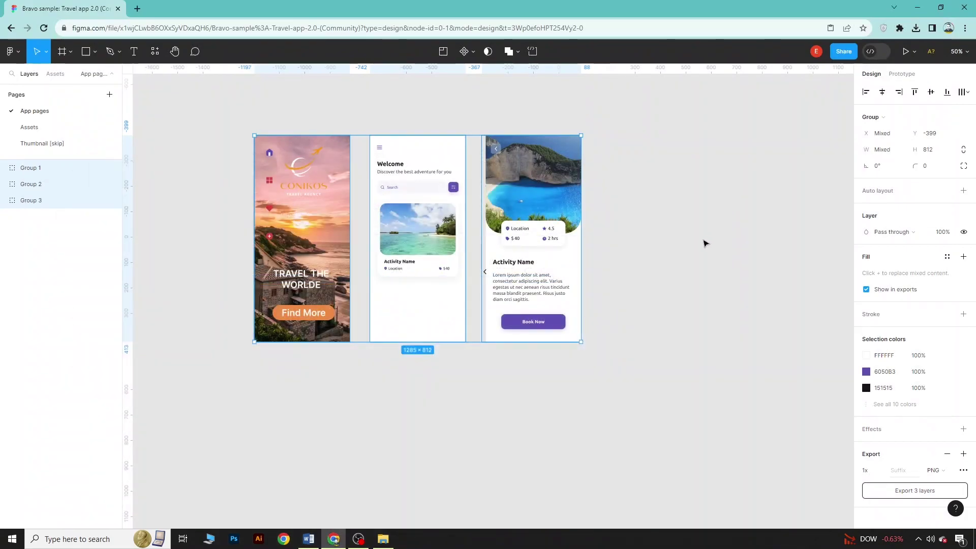
{"action": "left_click", "coordinate": [680, 303]}
Share the file by inviting the collaborator's e-mail address with 'can view' access
{"action": "scroll", "coordinate": [260, 114], "scroll_direction": "up", "scroll_amount": 1}
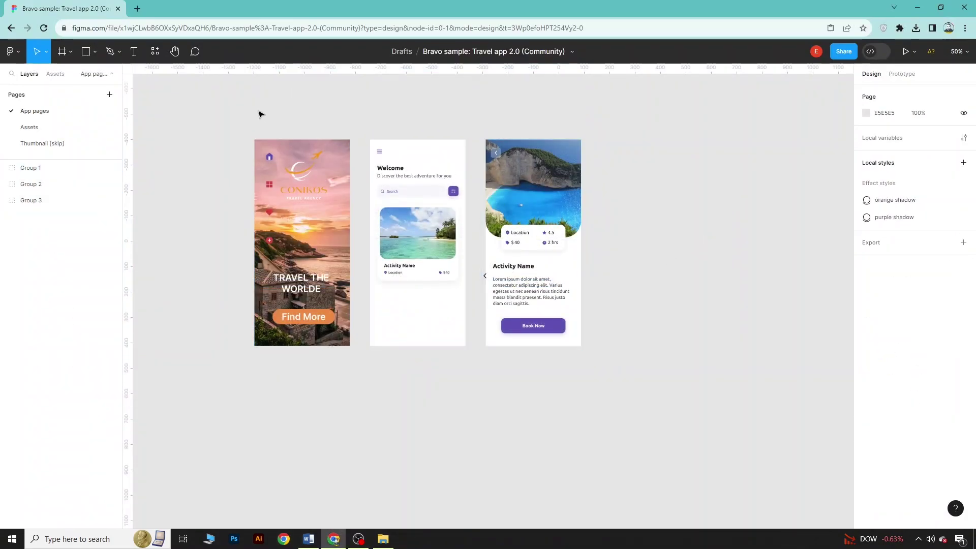
{"action": "left_click_drag", "start_coordinate": [198, 132], "coordinate": [635, 425]}
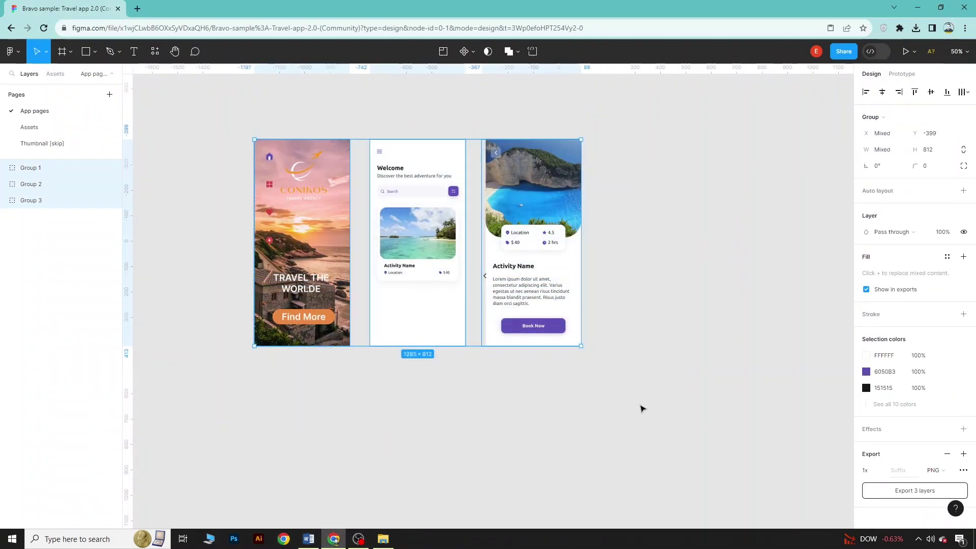
{"action": "scroll", "coordinate": [654, 336], "scroll_direction": "up", "scroll_amount": 2}
{"action": "left_click", "coordinate": [838, 52]}
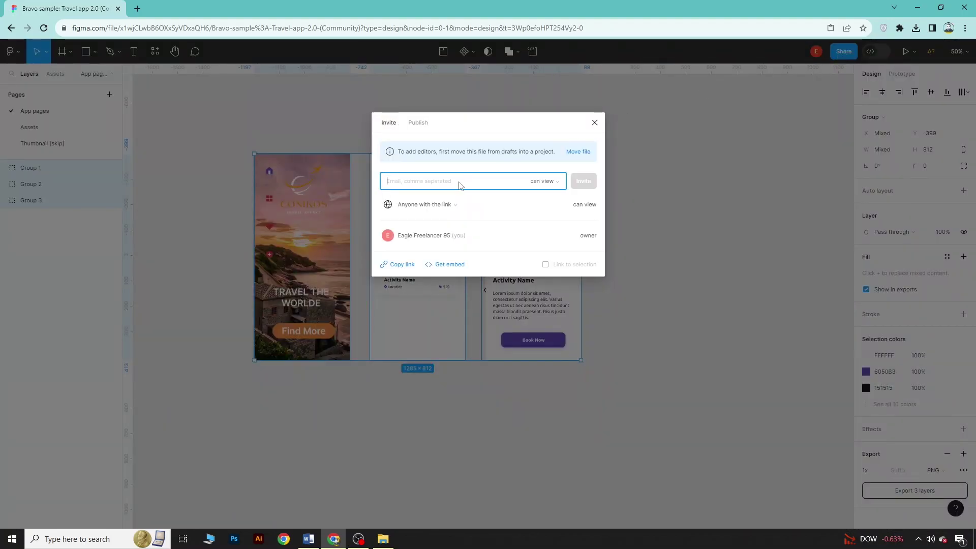
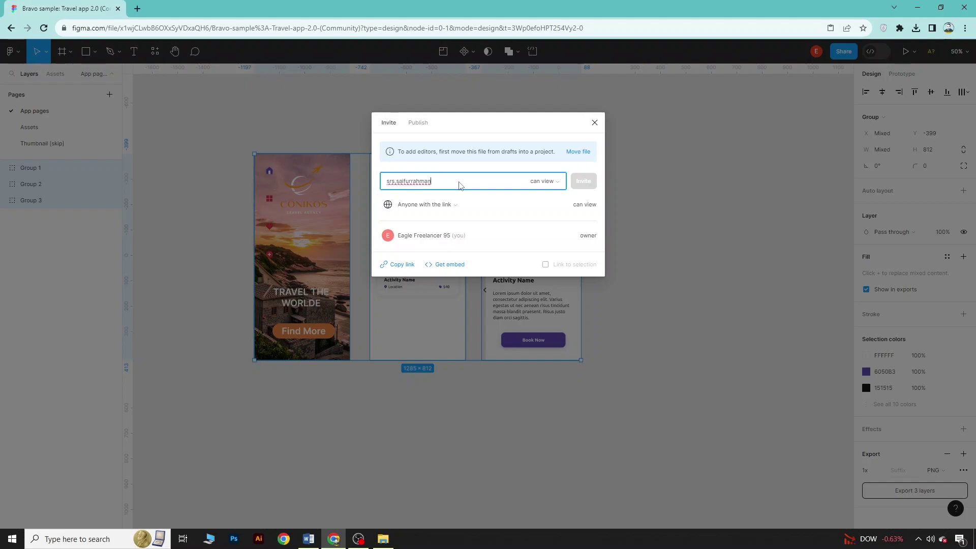
{"action": "left_click", "coordinate": [553, 181]}
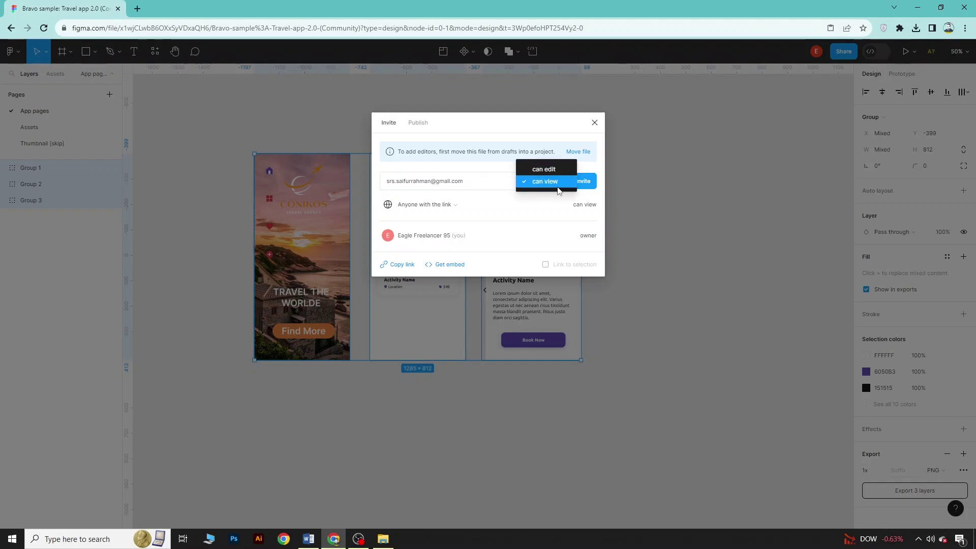
{"action": "left_click", "coordinate": [557, 187]}
{"action": "left_click", "coordinate": [590, 183]}
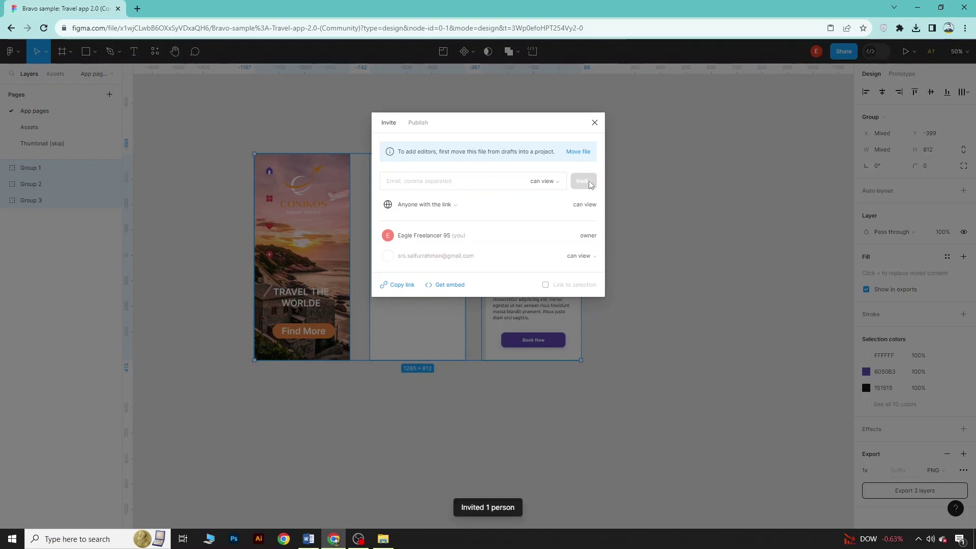
{"action": "key", "text": "alt+Tab"}
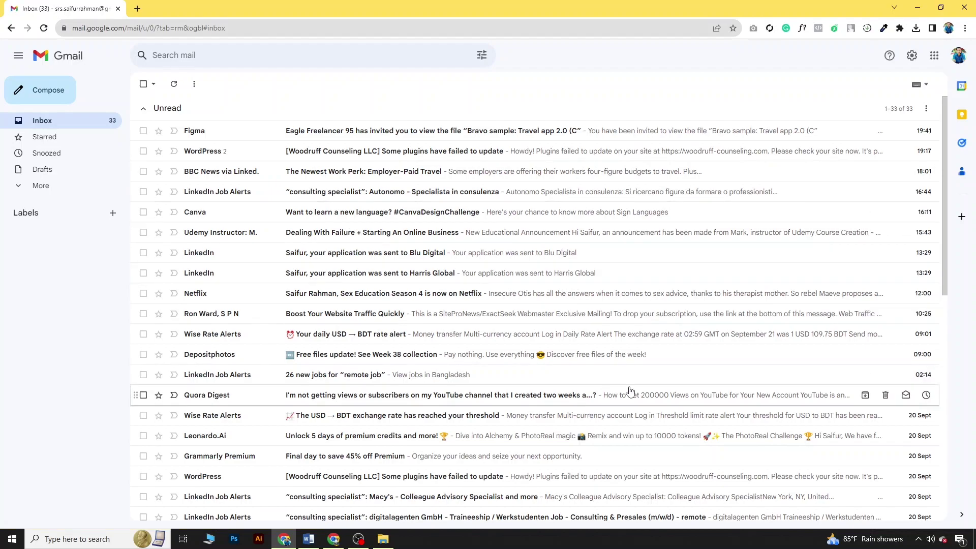
Open Figma's invitation e-mail in Gmail and follow its link to the shared Travel app file
{"action": "left_click", "coordinate": [335, 134]}
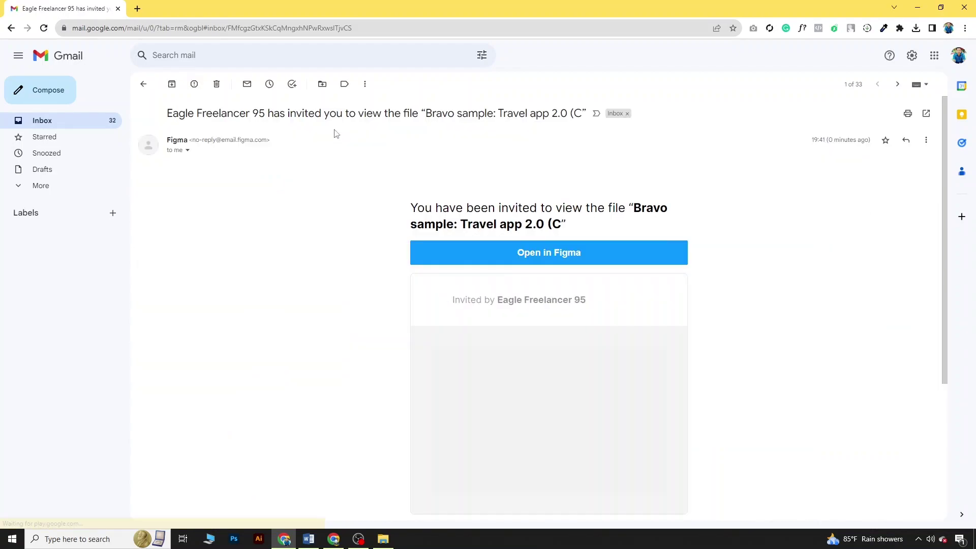
{"action": "left_click", "coordinate": [534, 265]}
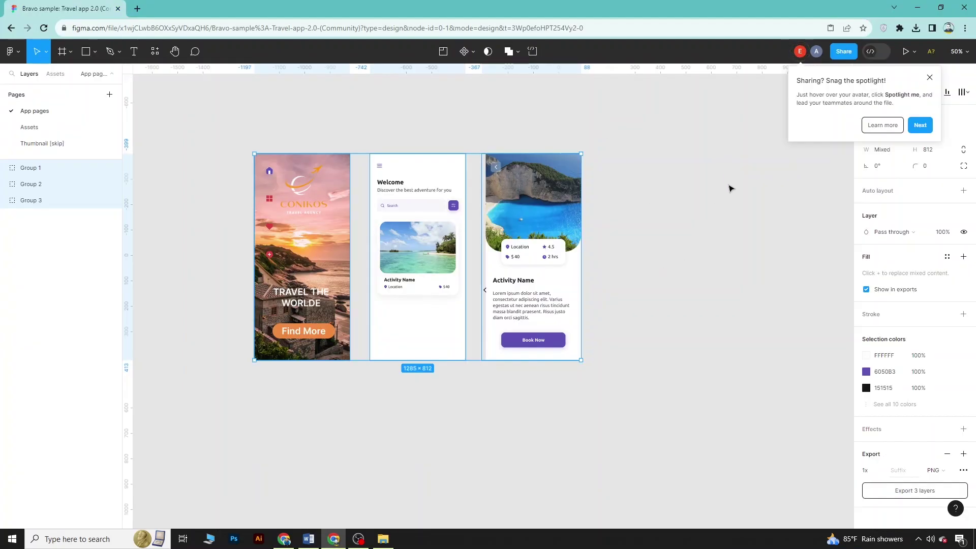
Return to the Figma editor, dismiss the sharing tip, and reselect the three screen groups
{"action": "left_click", "coordinate": [929, 76]}
{"action": "left_click", "coordinate": [224, 128]}
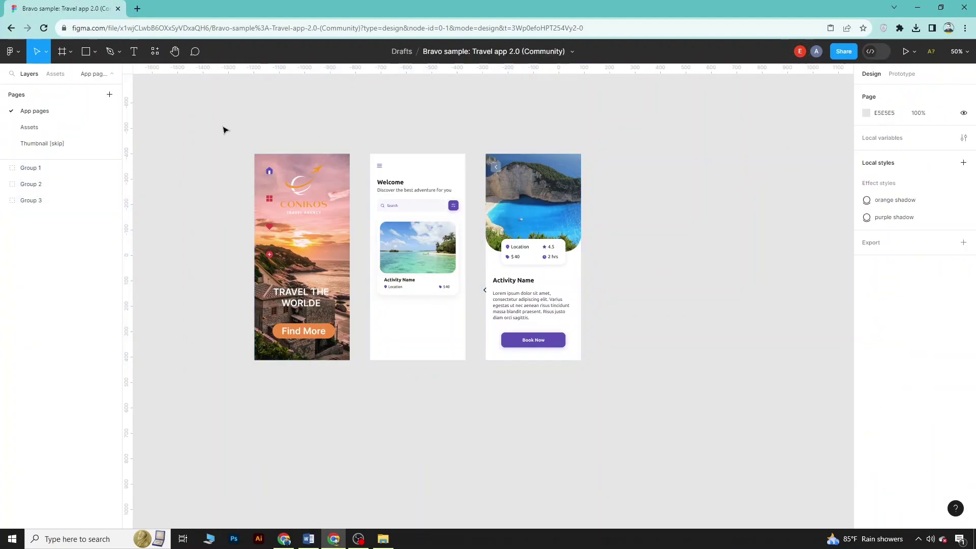
{"action": "left_click_drag", "start_coordinate": [224, 144], "coordinate": [602, 386]}
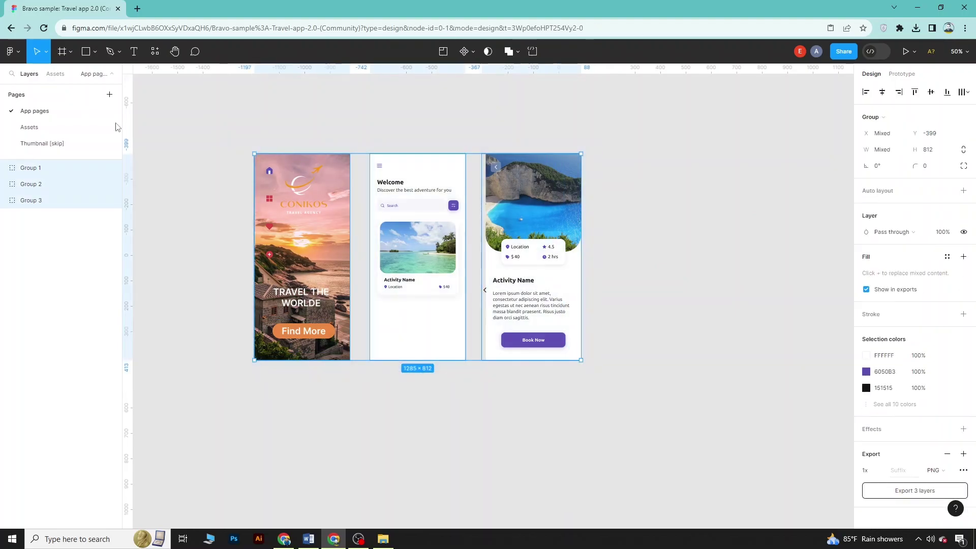